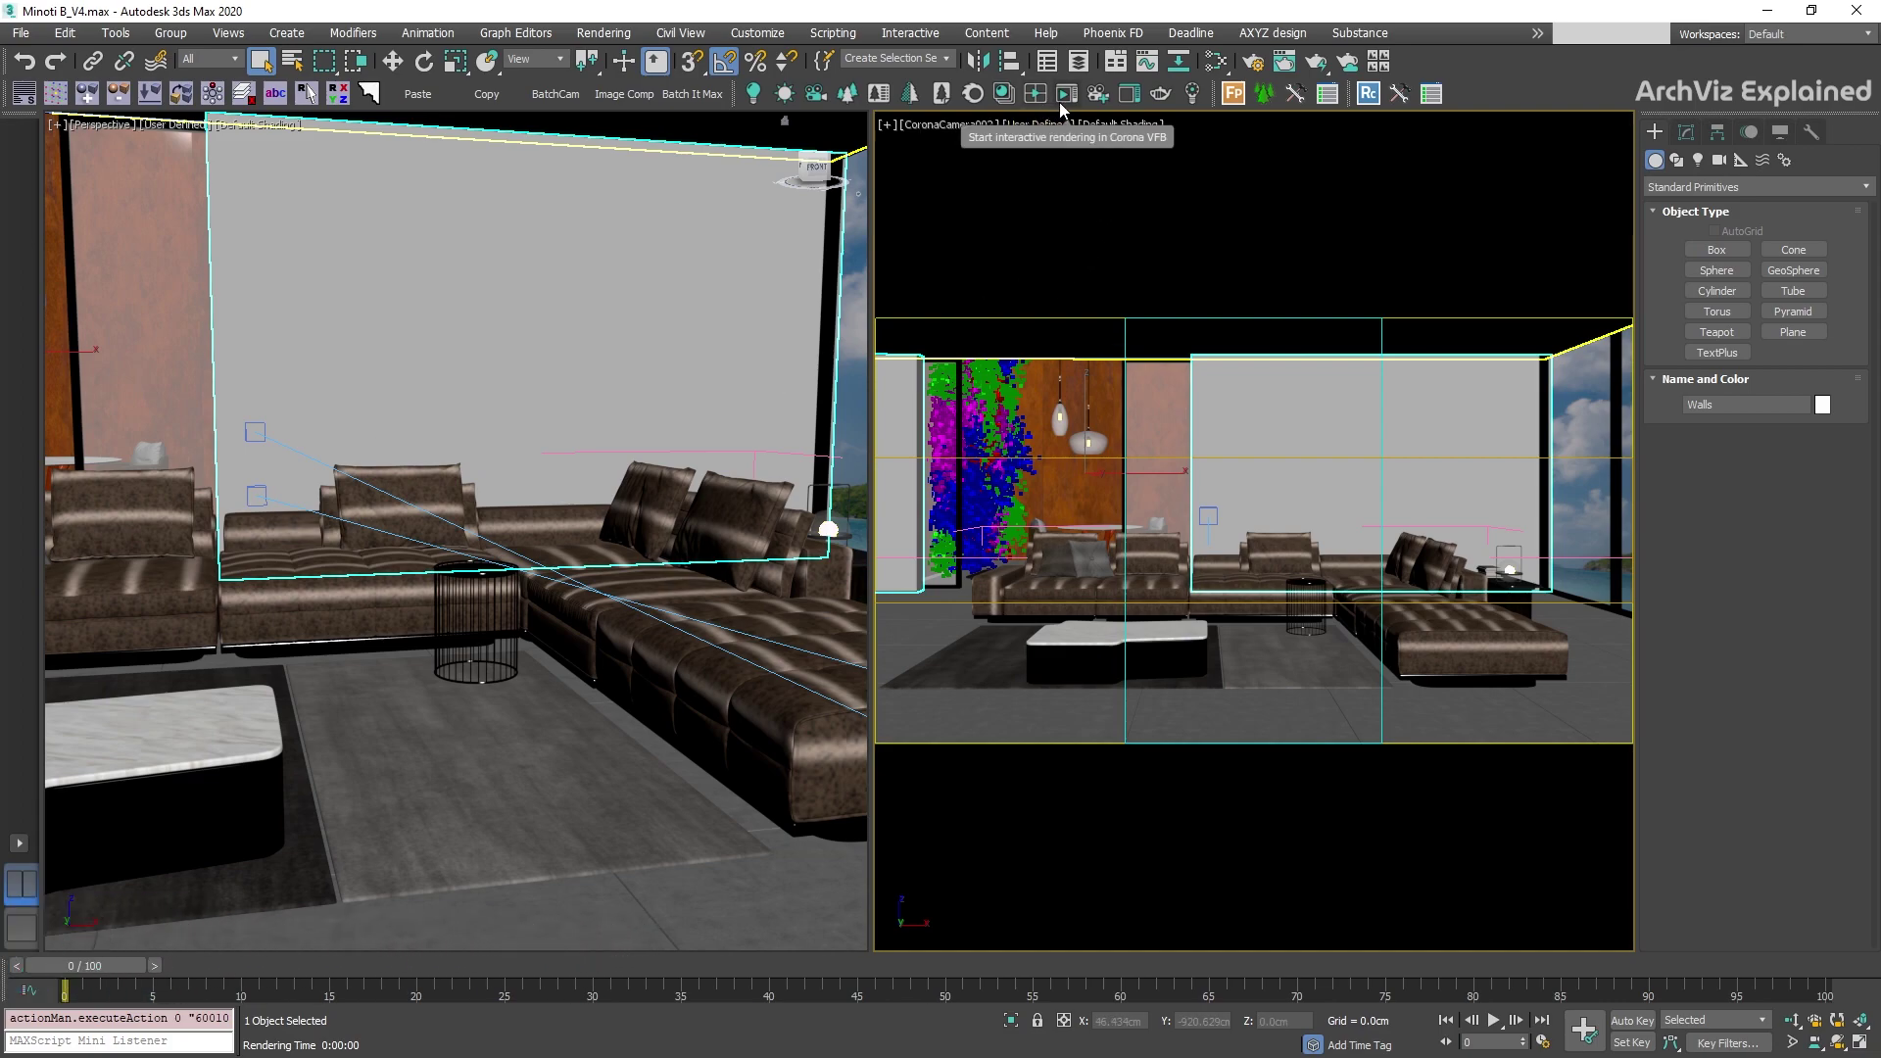
- Start an interactive Corona render of the CoronaCamera002 living-room view
click(1060, 102)
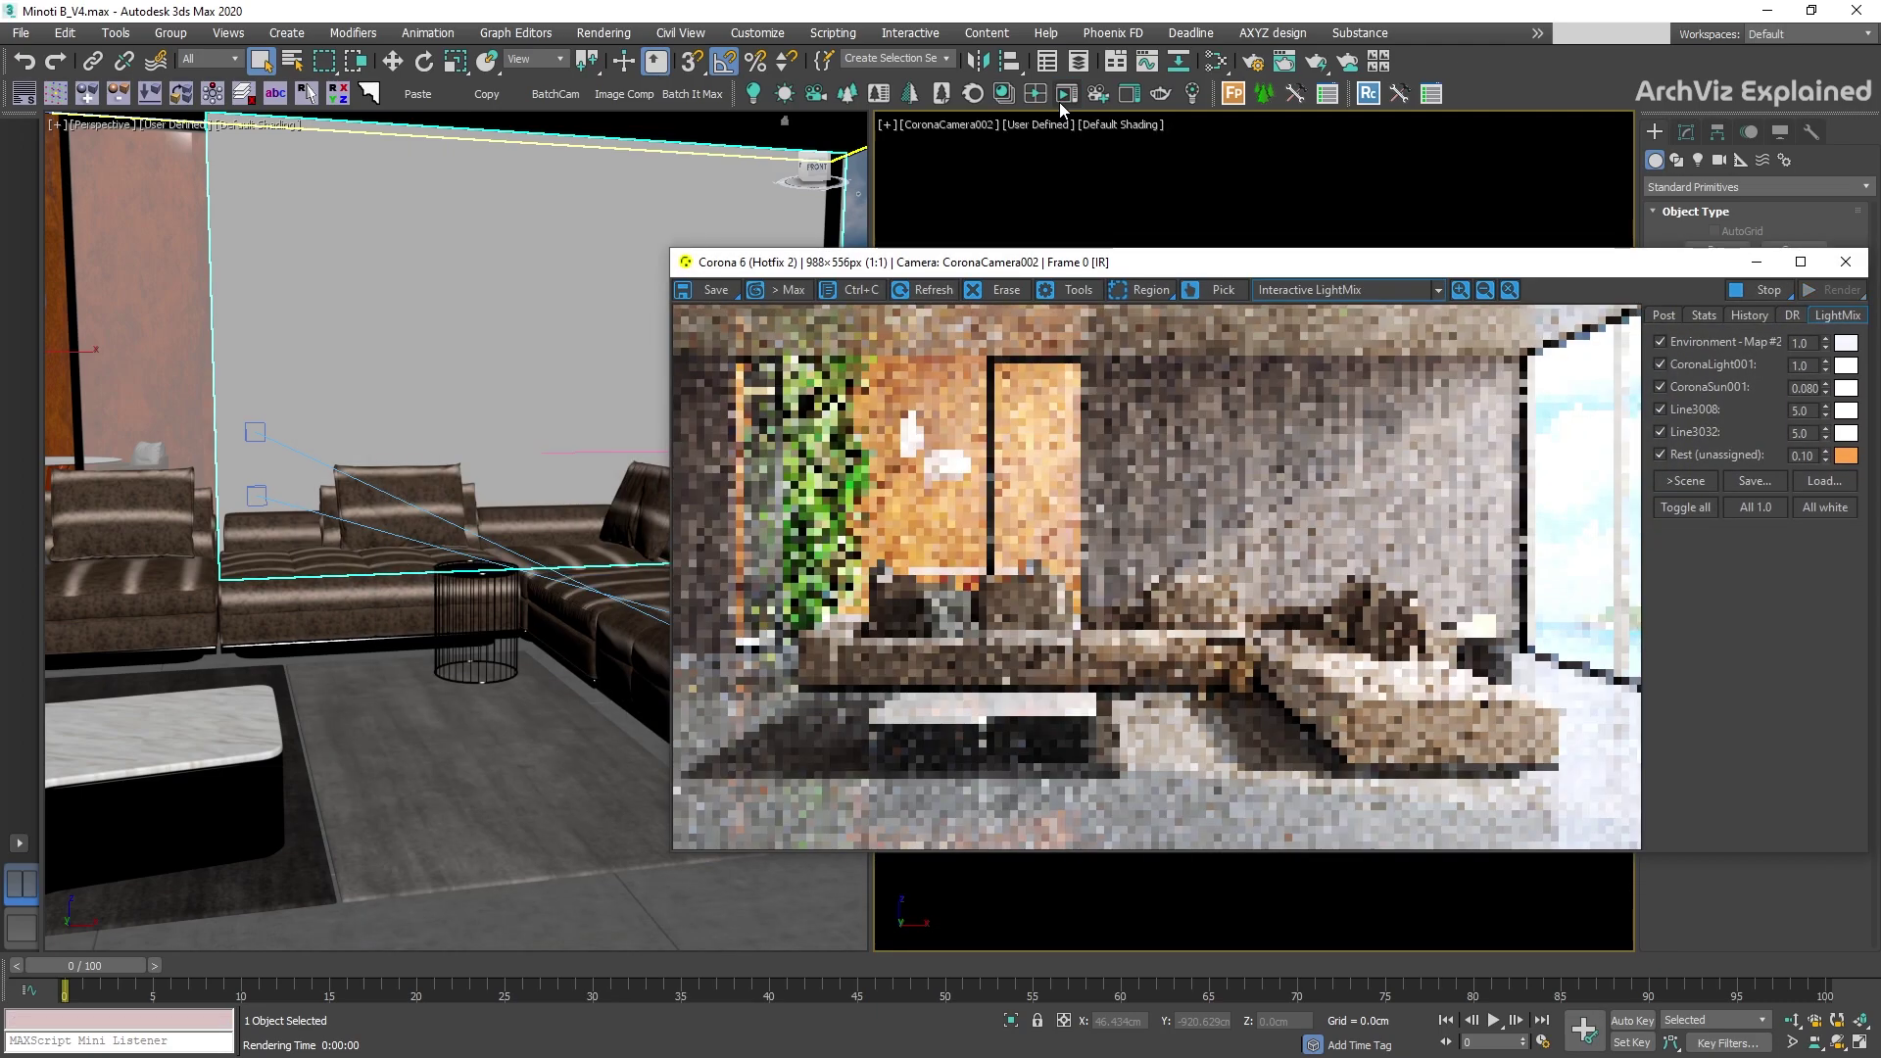
- Bring up the Corona VFB from Render Setup and stop the interactive render
click(1255, 63)
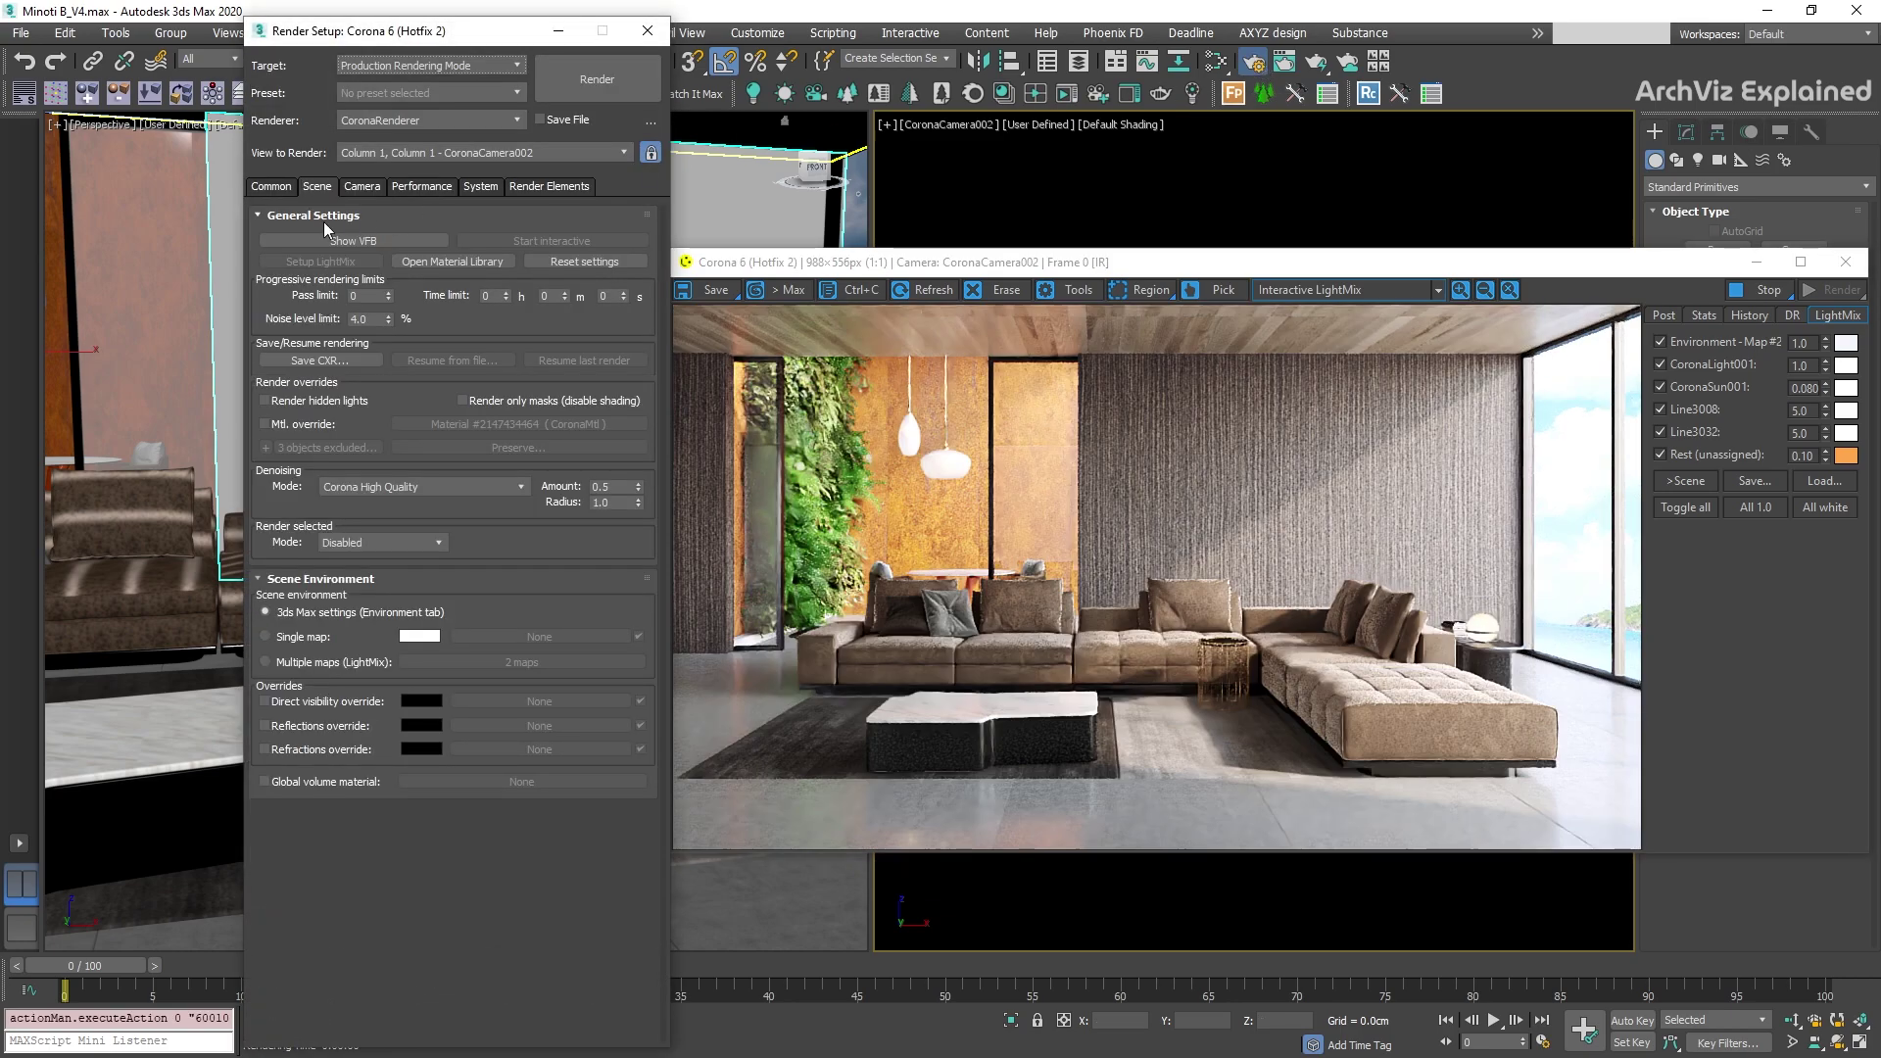
click(334, 241)
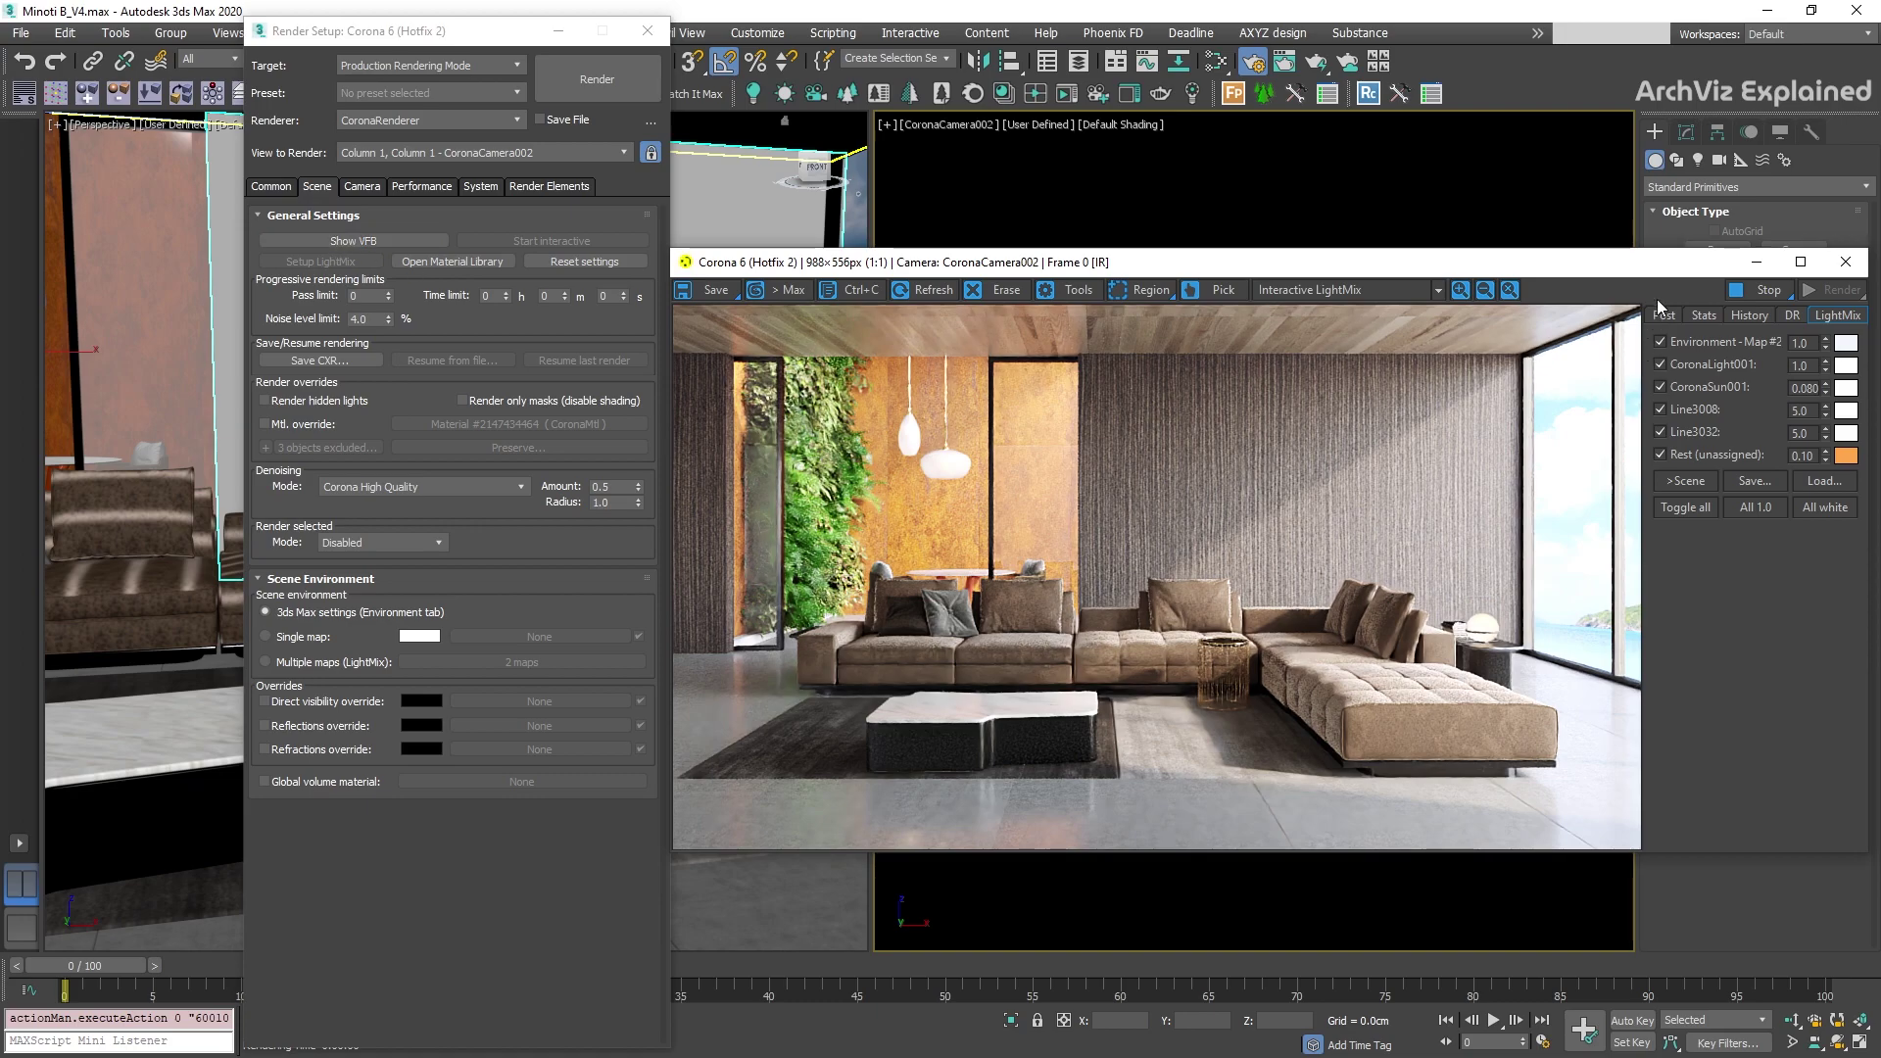
click(1764, 290)
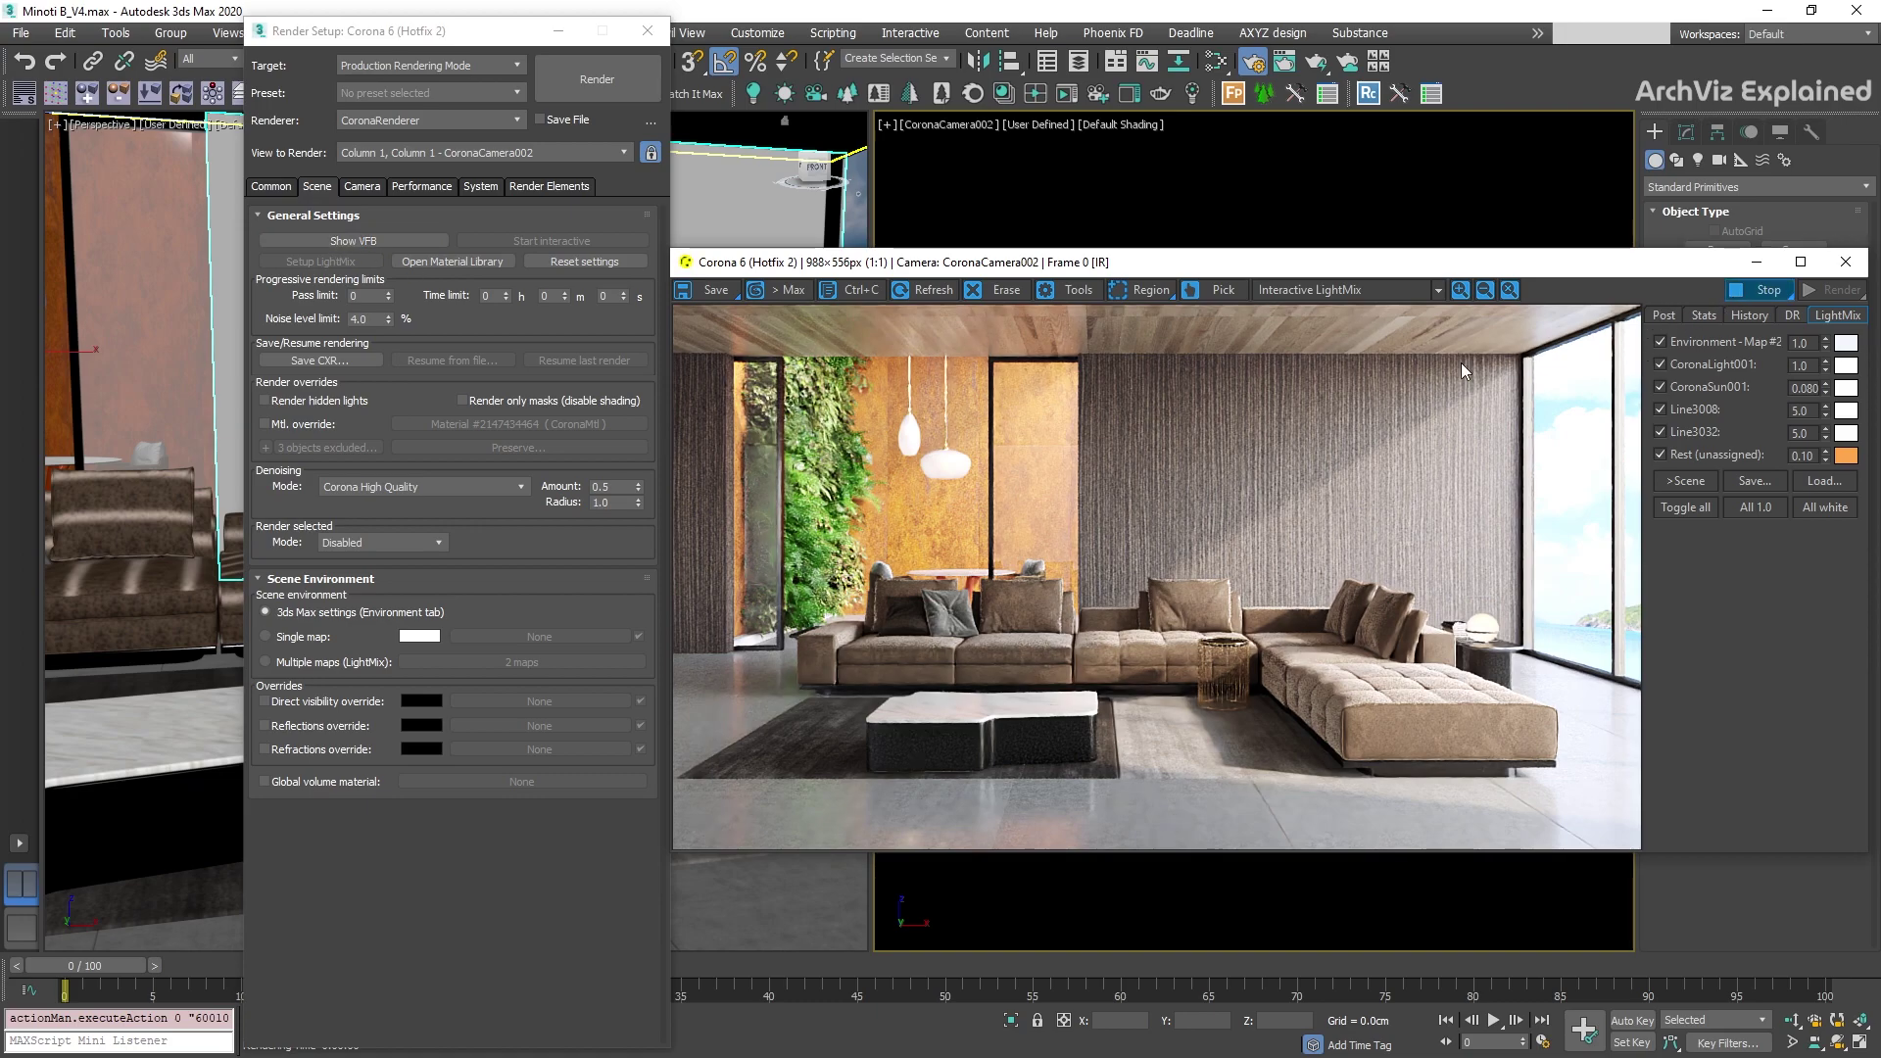
- Save the finished image, overwriting minoti.tif in the Tutorial folder
click(715, 290)
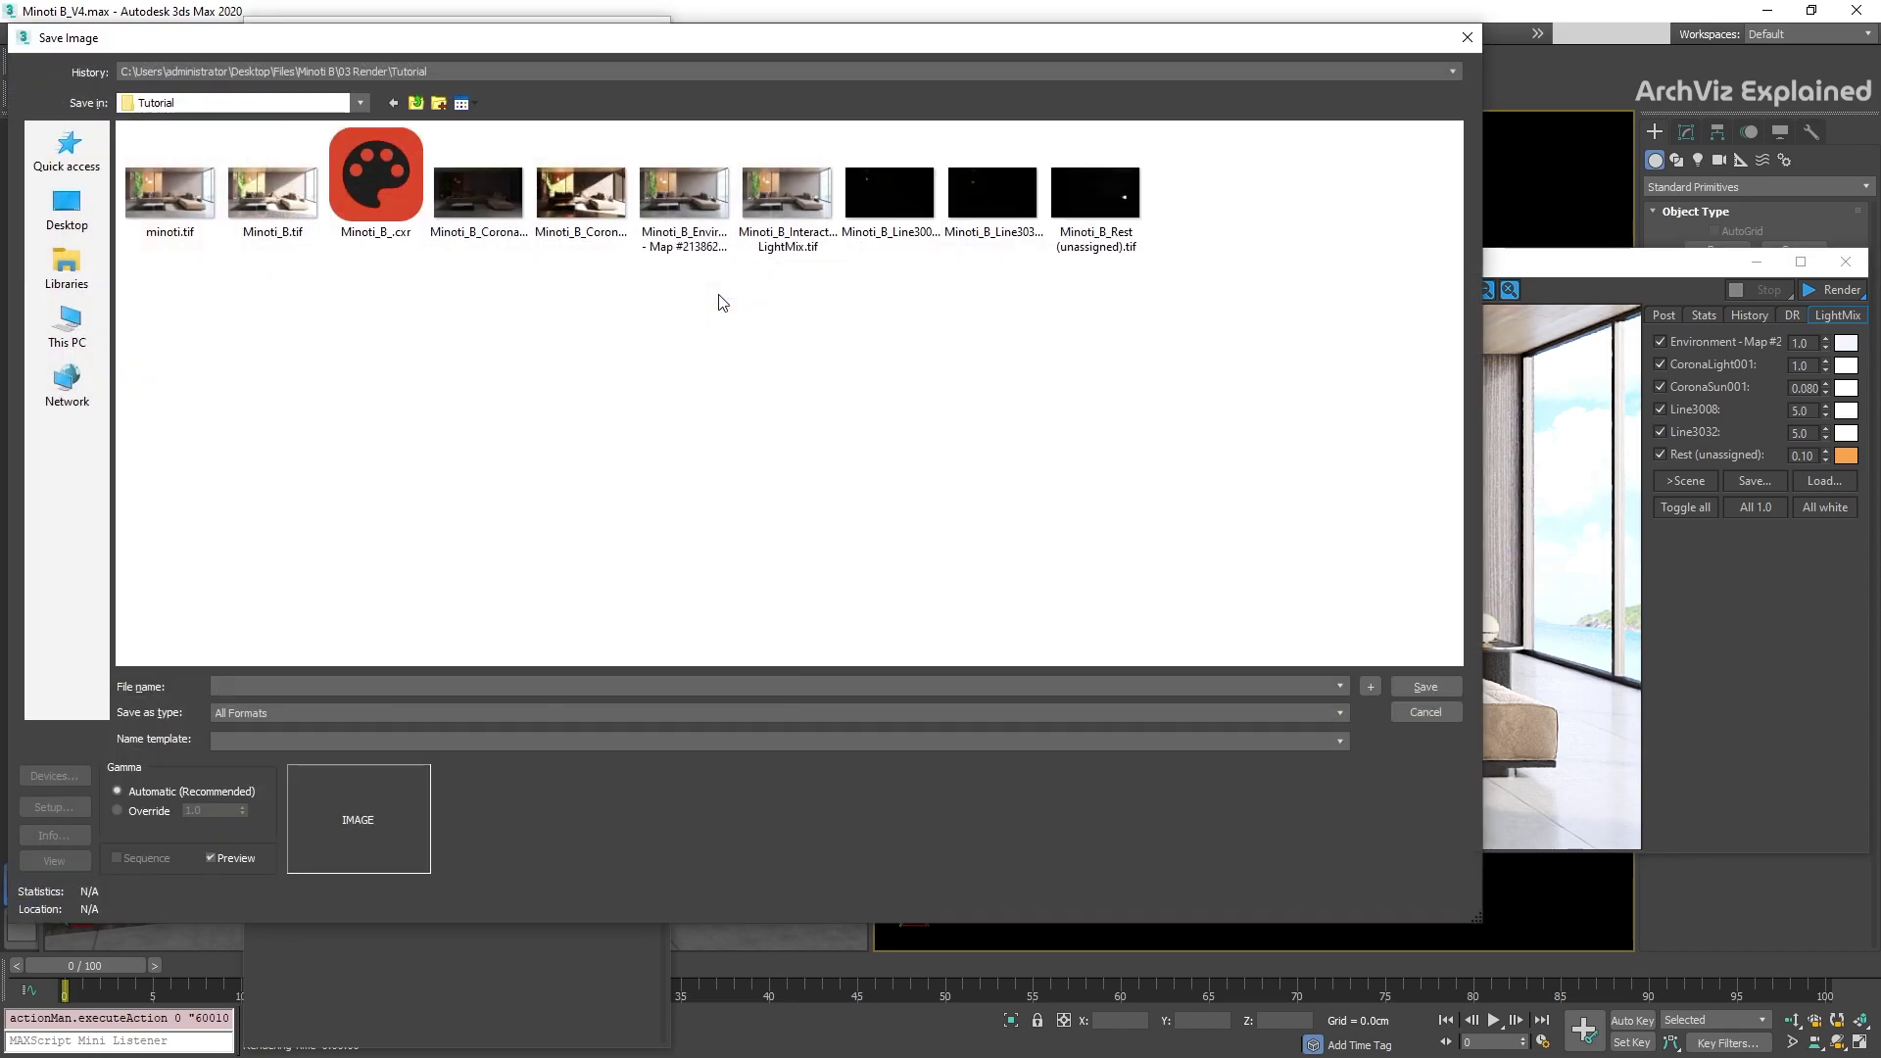
double_click(173, 212)
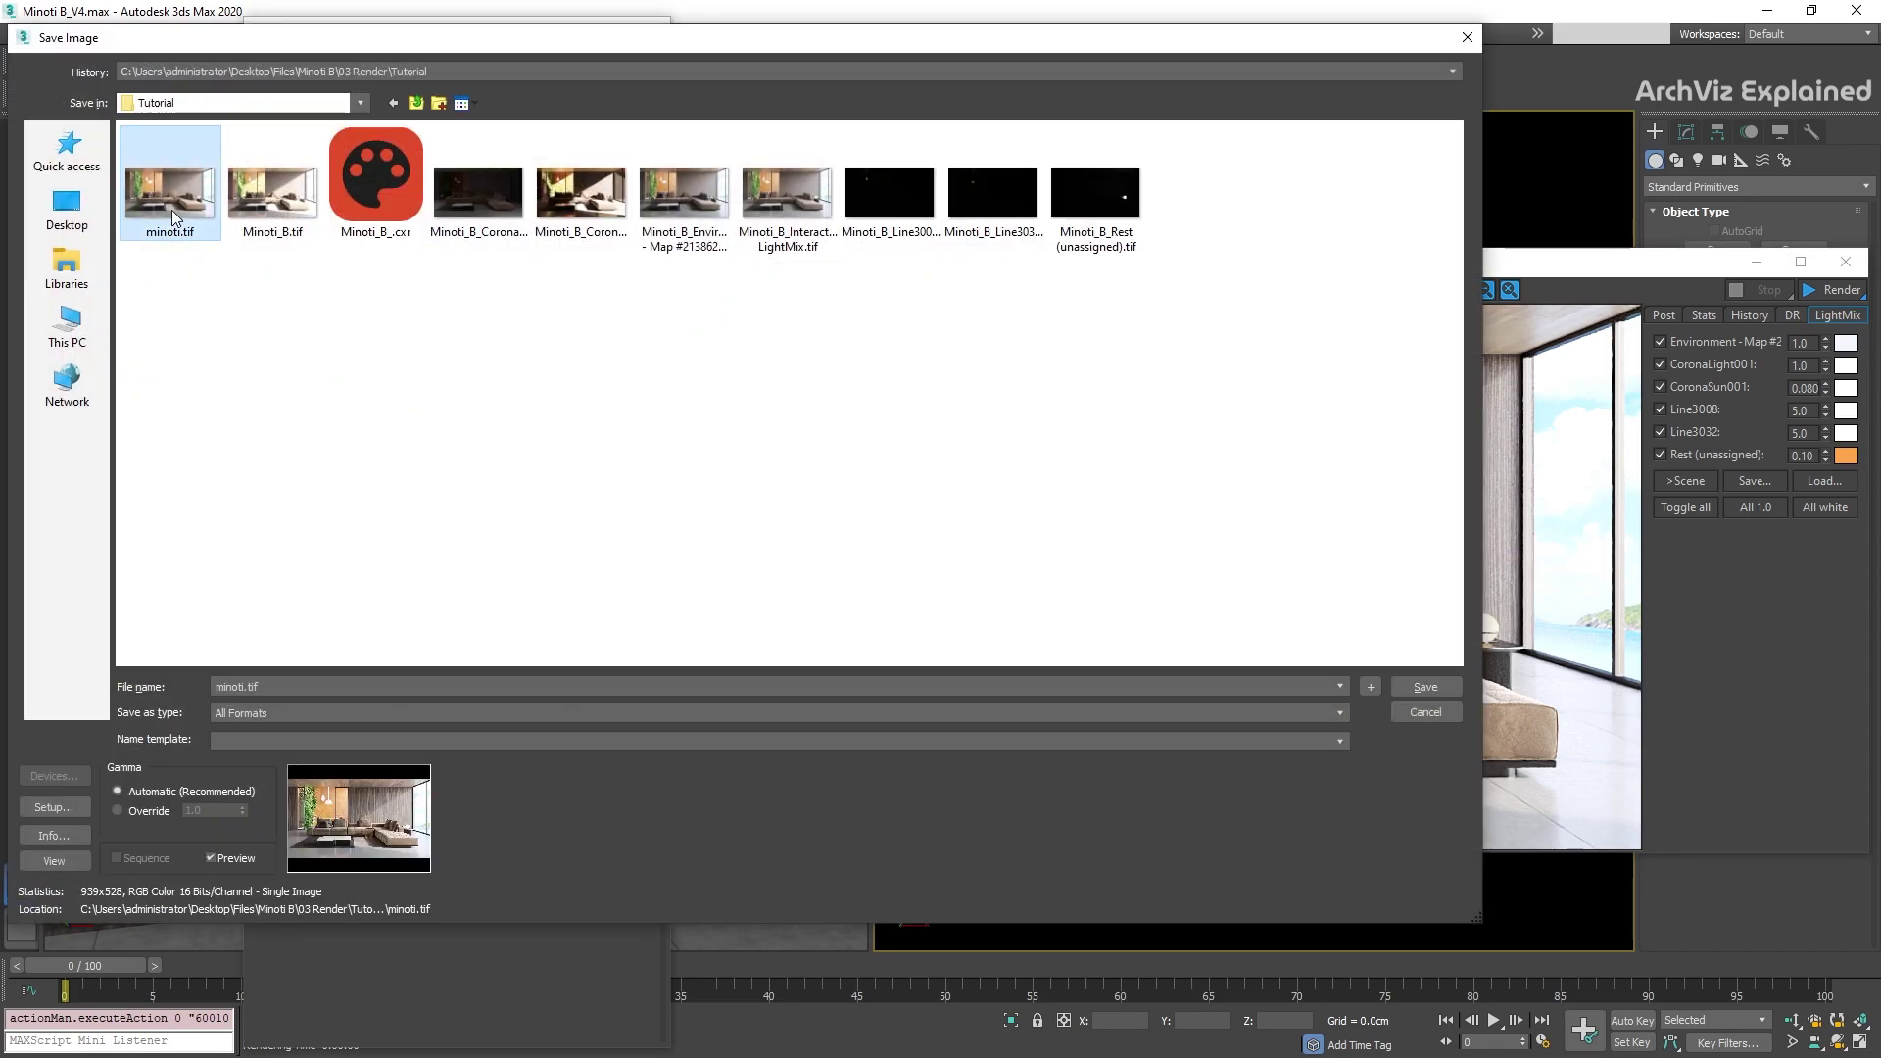
click(1072, 545)
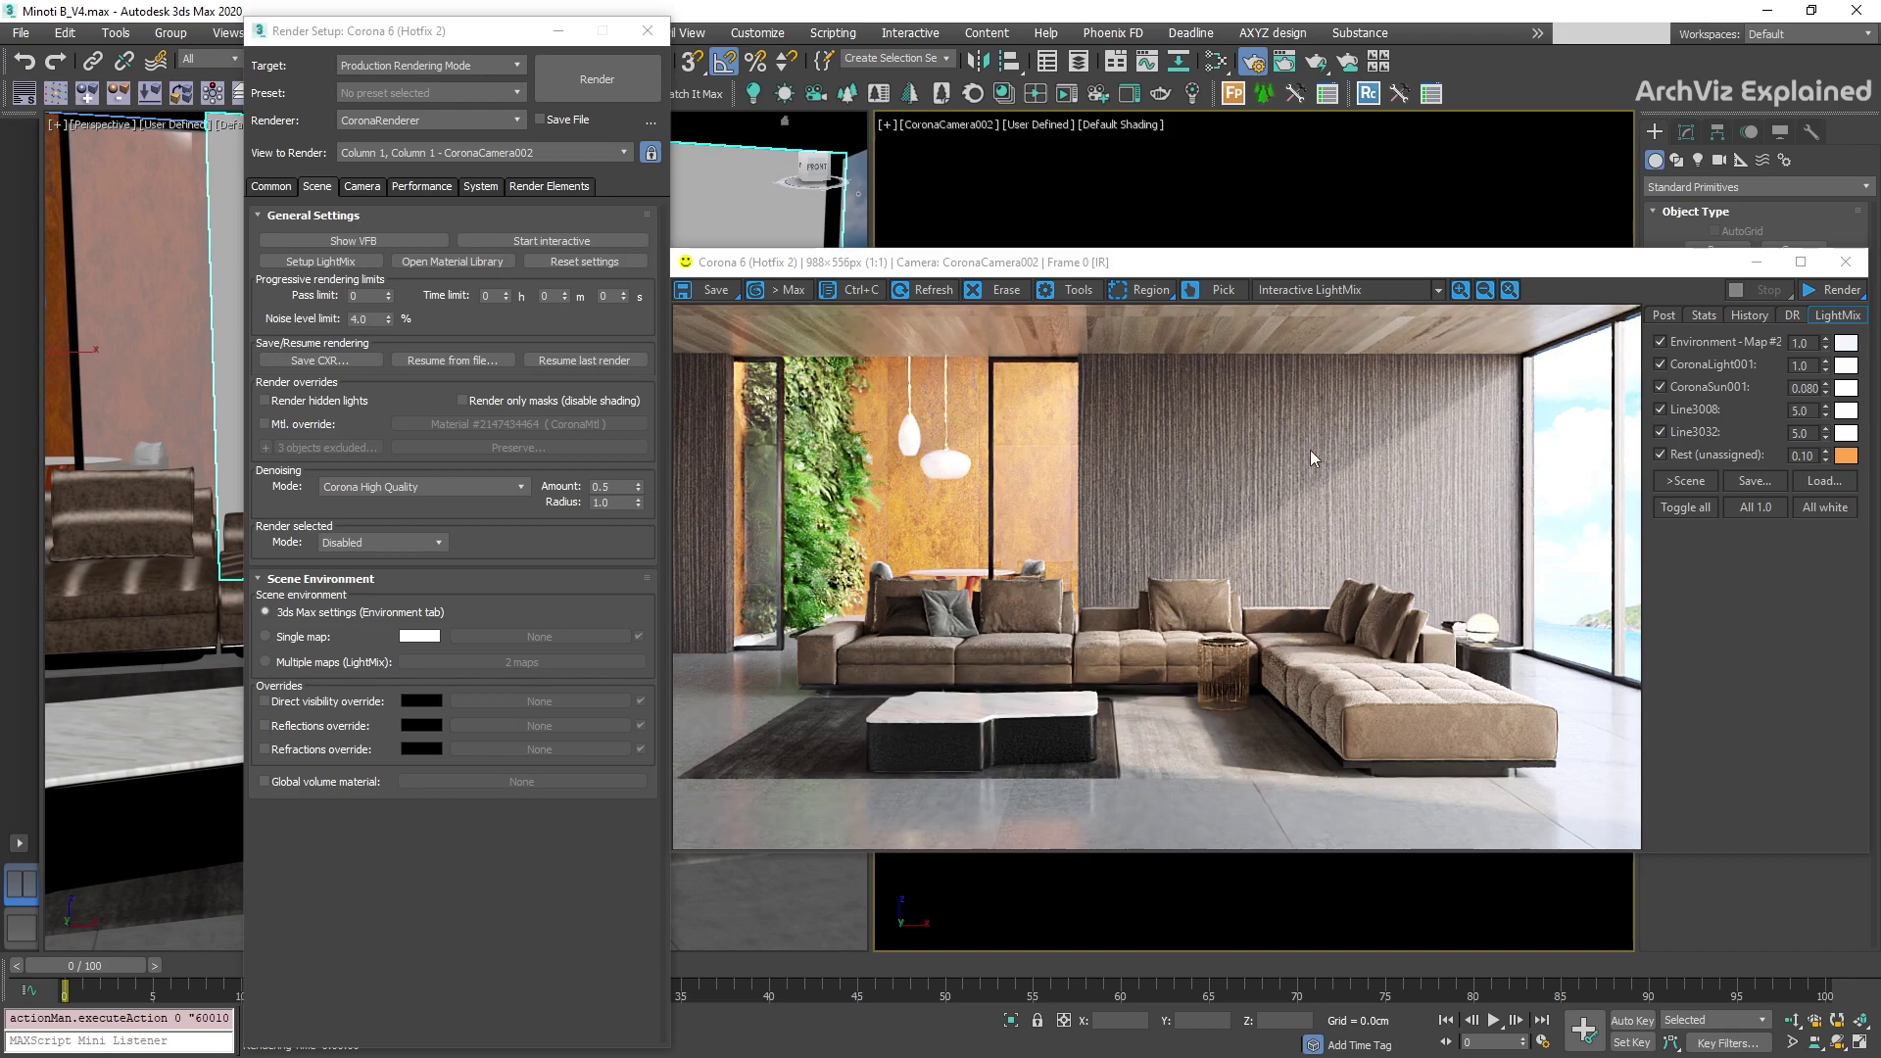
- Display the CESSENTIAL_Reflect element and save it as a TIF named from minoti.tif
click(1403, 294)
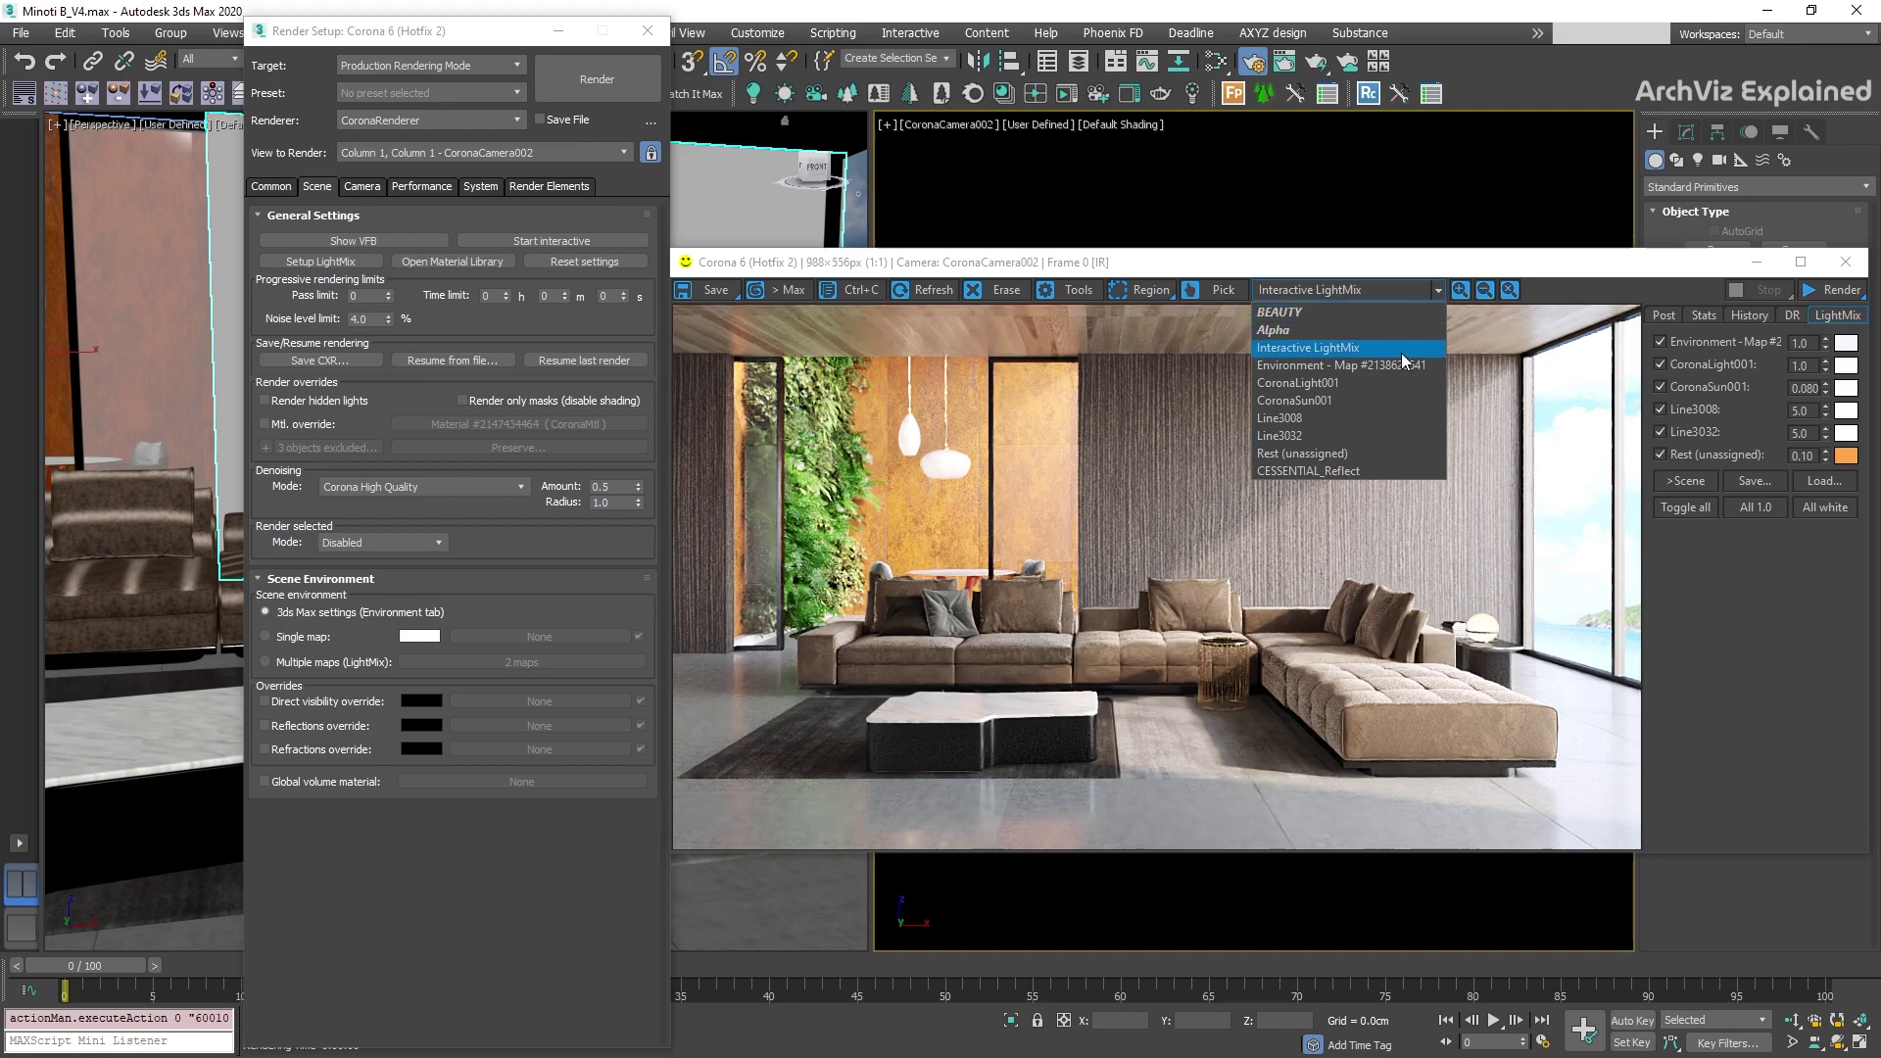
click(1337, 471)
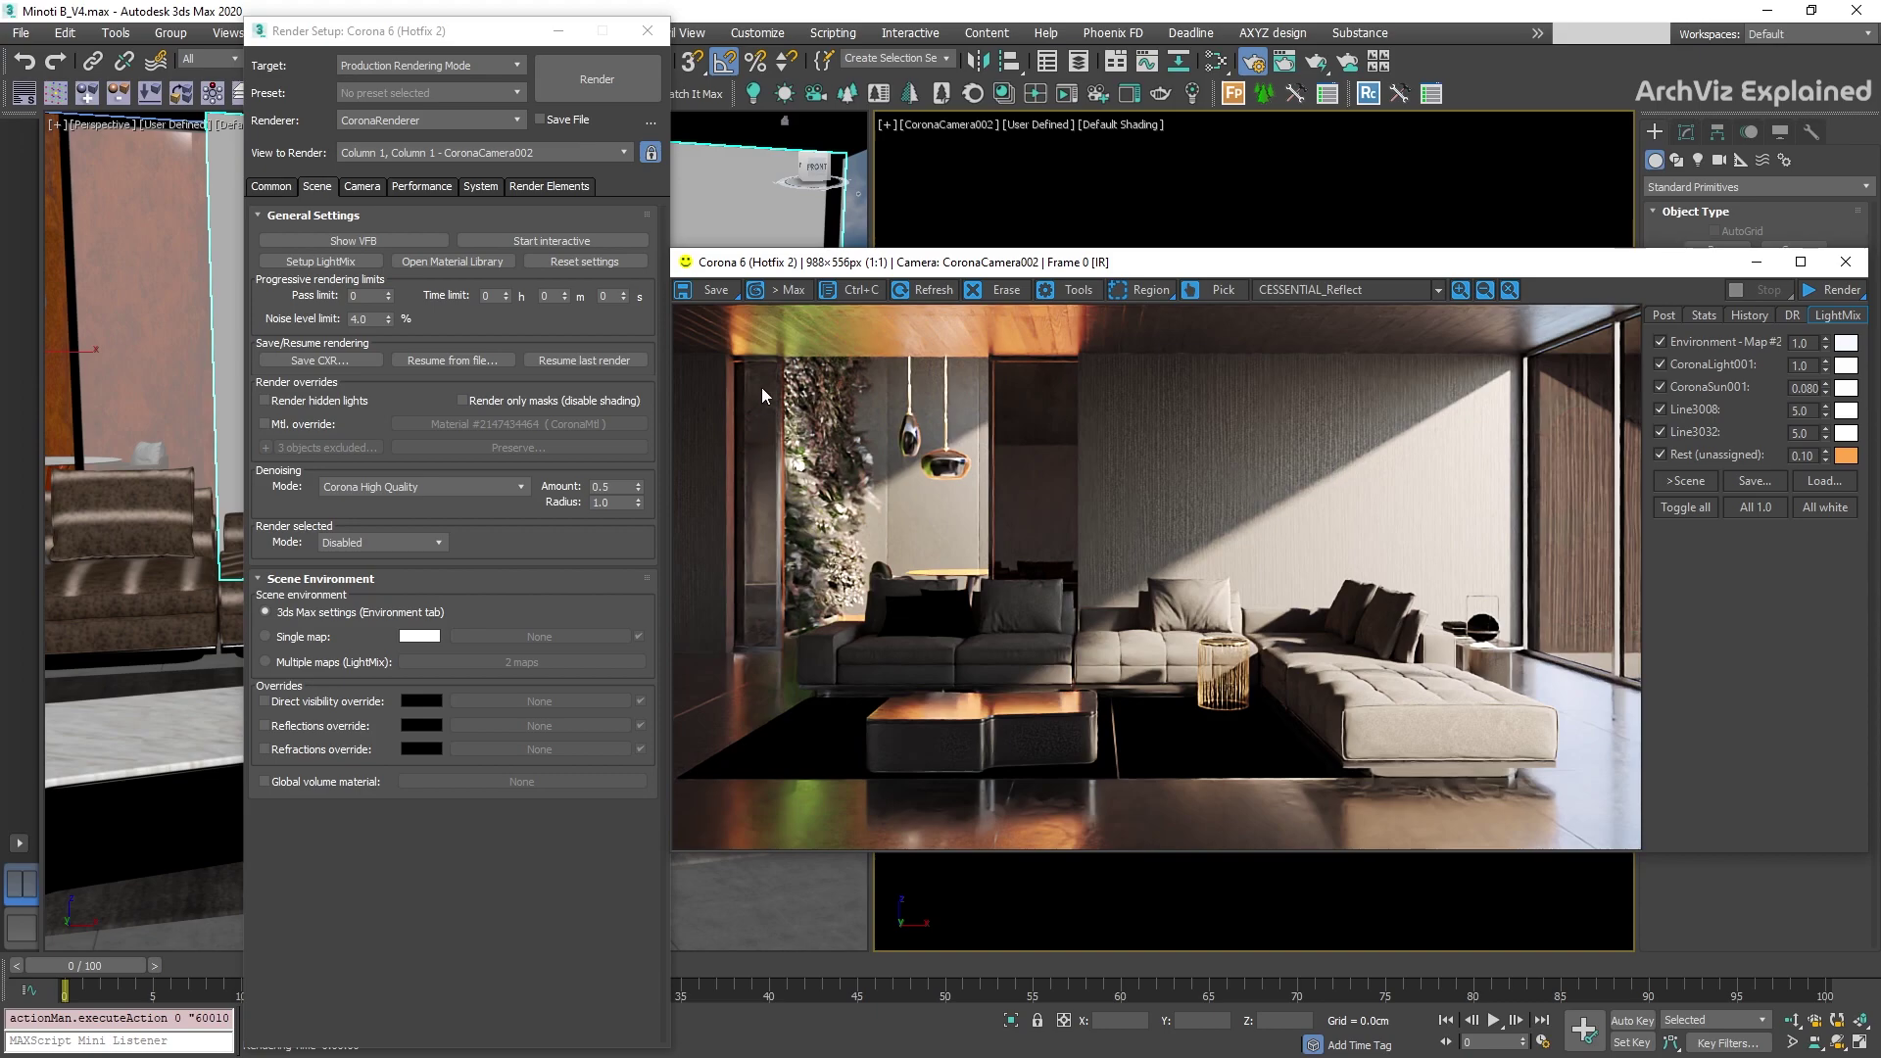
click(716, 290)
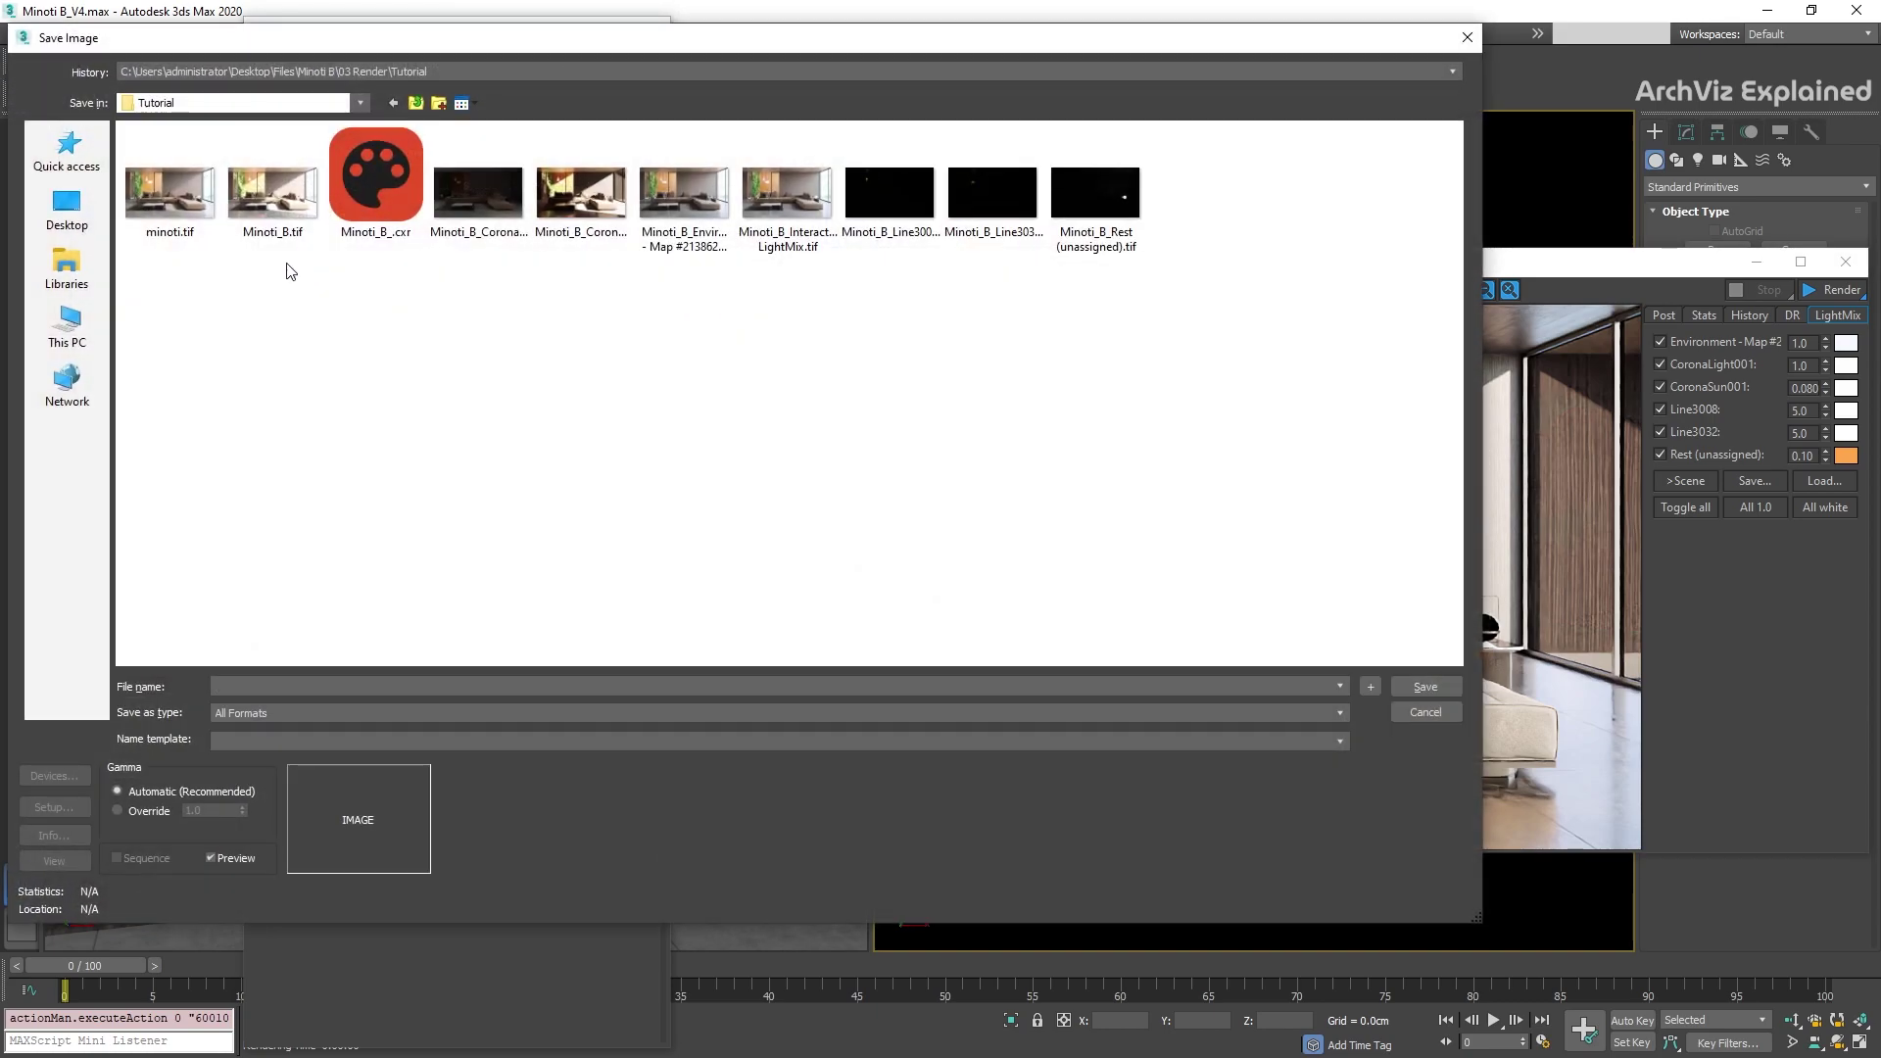
click(182, 224)
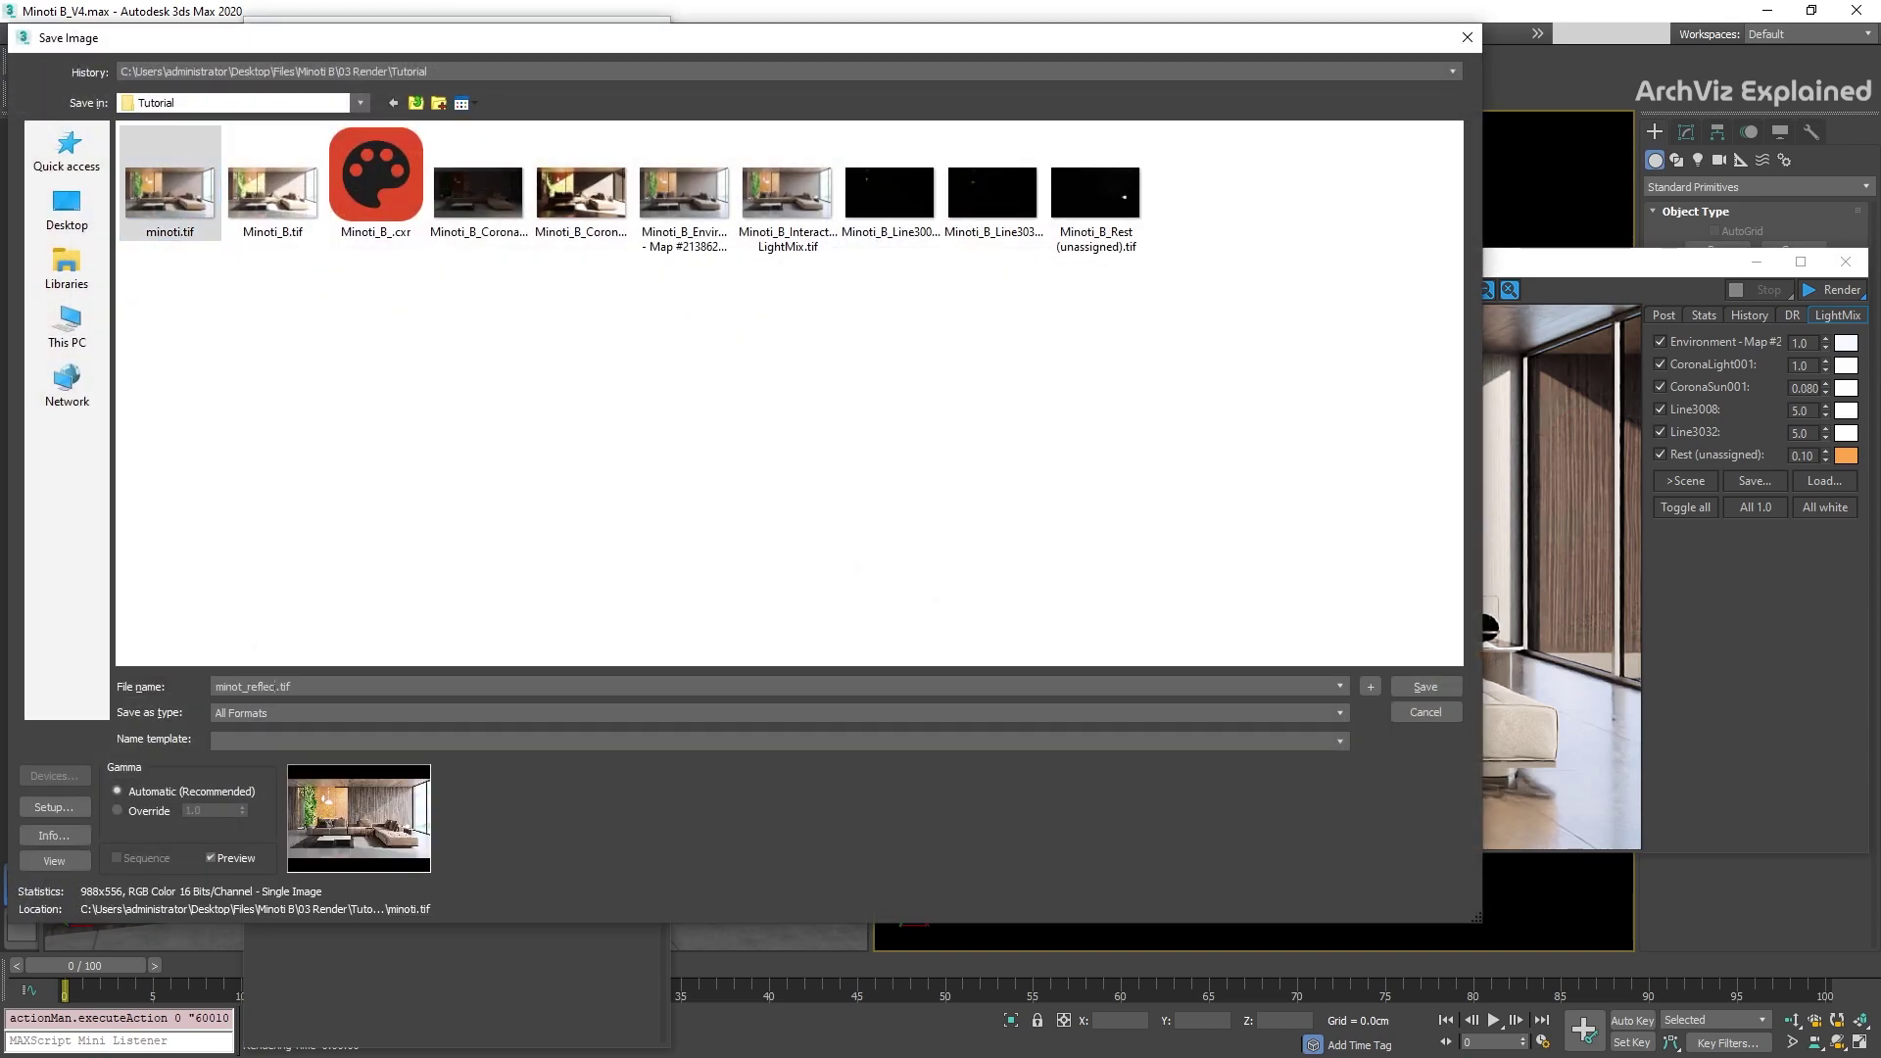
key(Return)
- Finish the TIF save, then Save All passes based on Minoti_B.tif, overwriting existing files
click(859, 524)
click(733, 297)
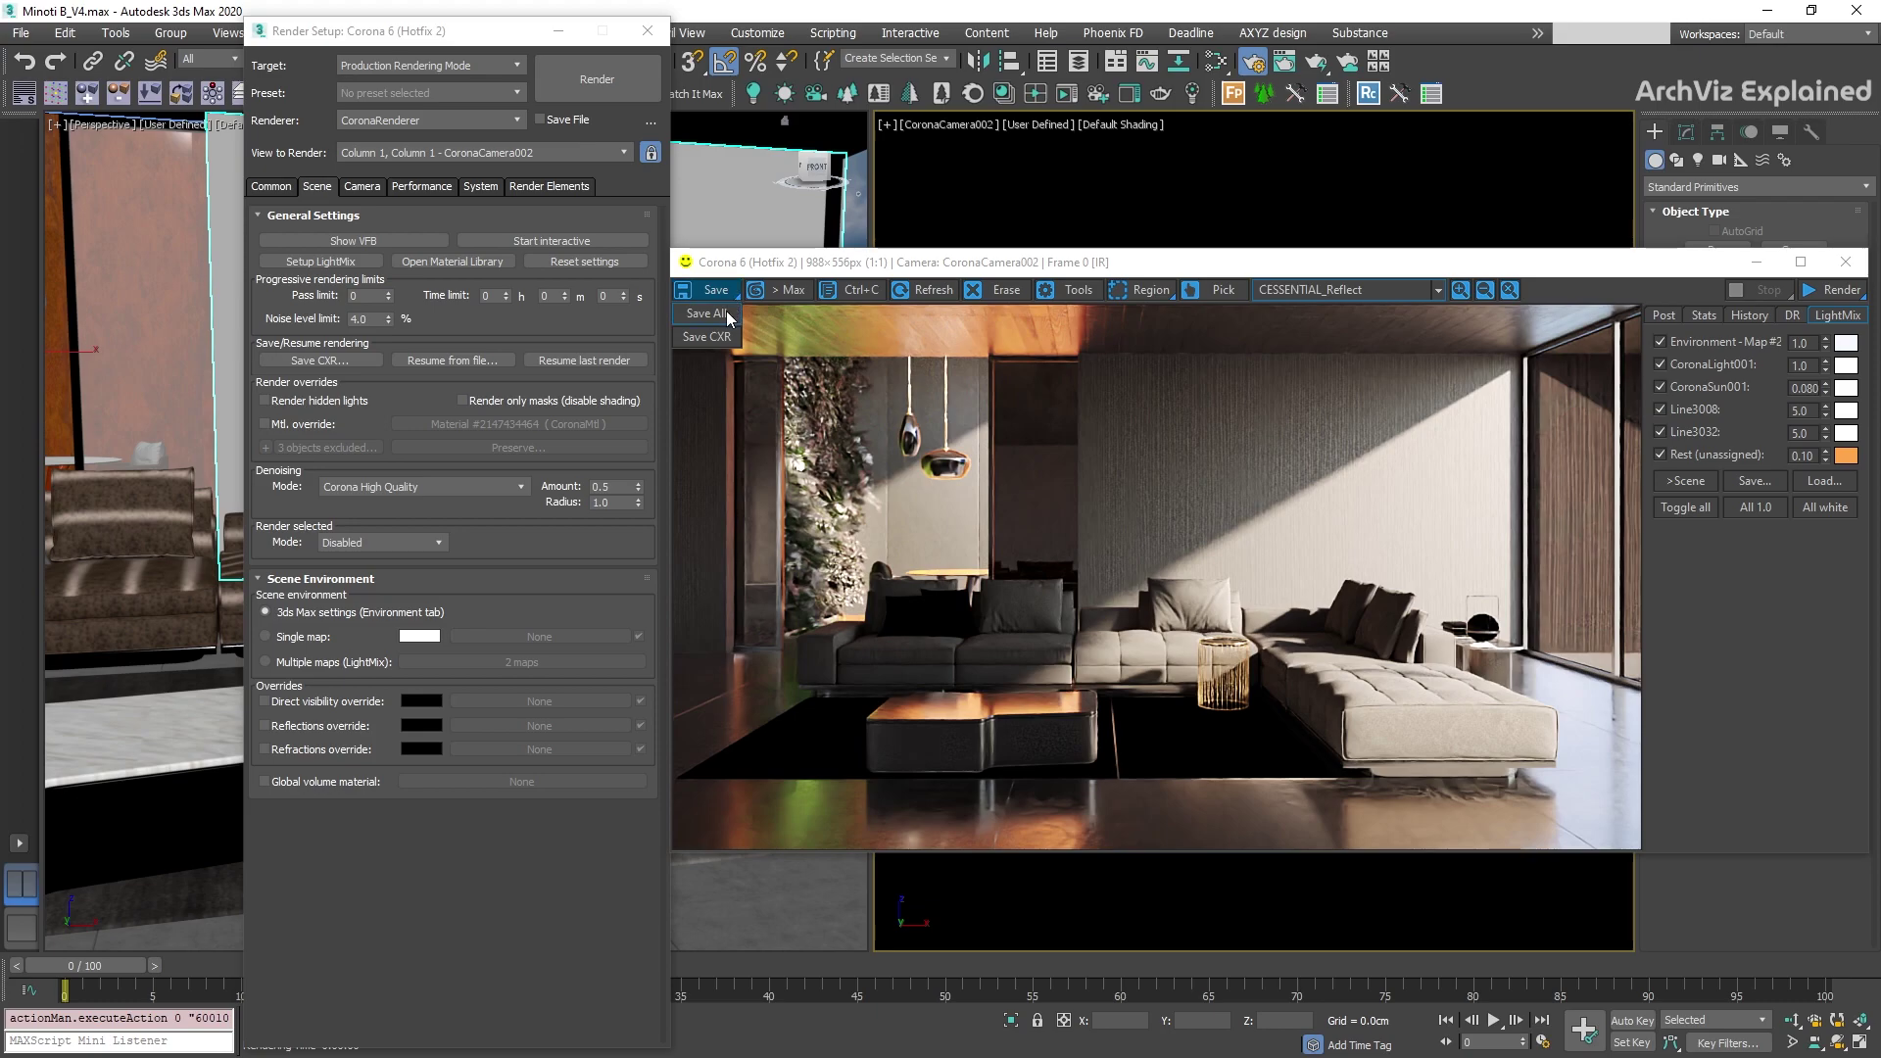
click(723, 312)
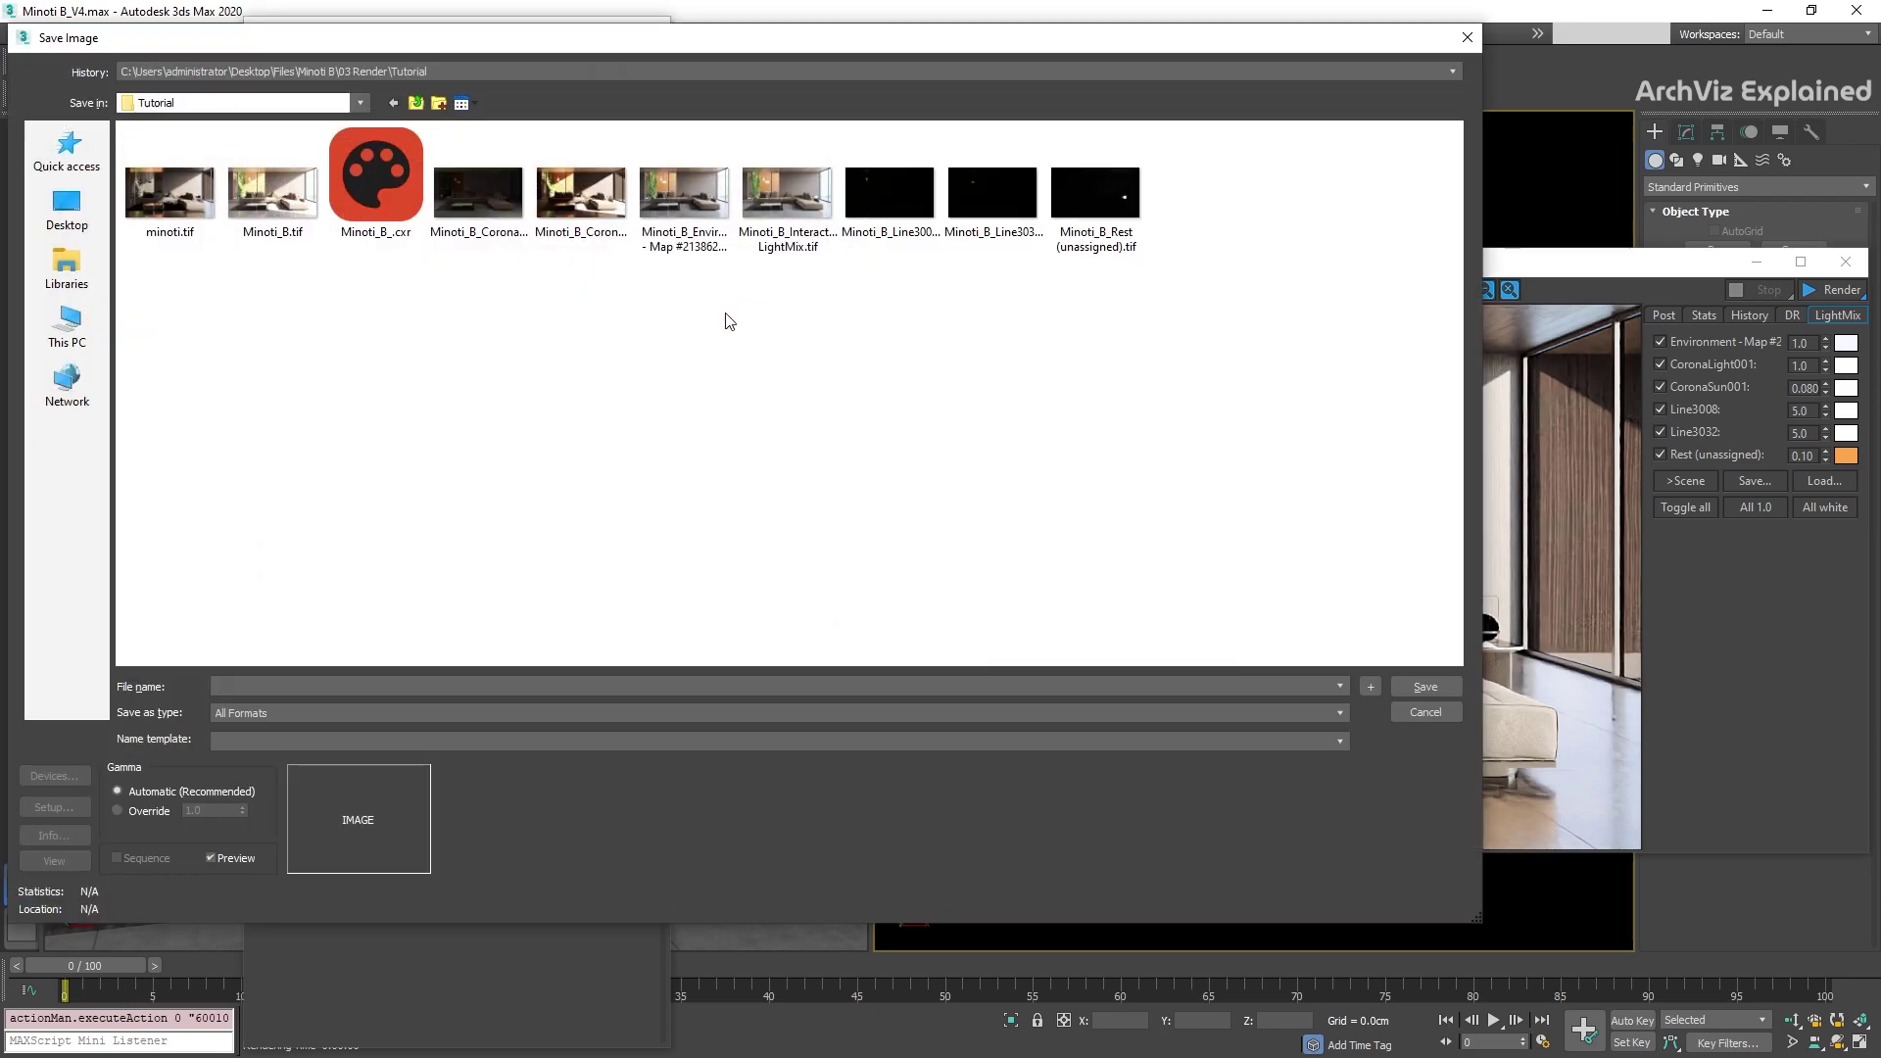
double_click(269, 214)
click(1051, 552)
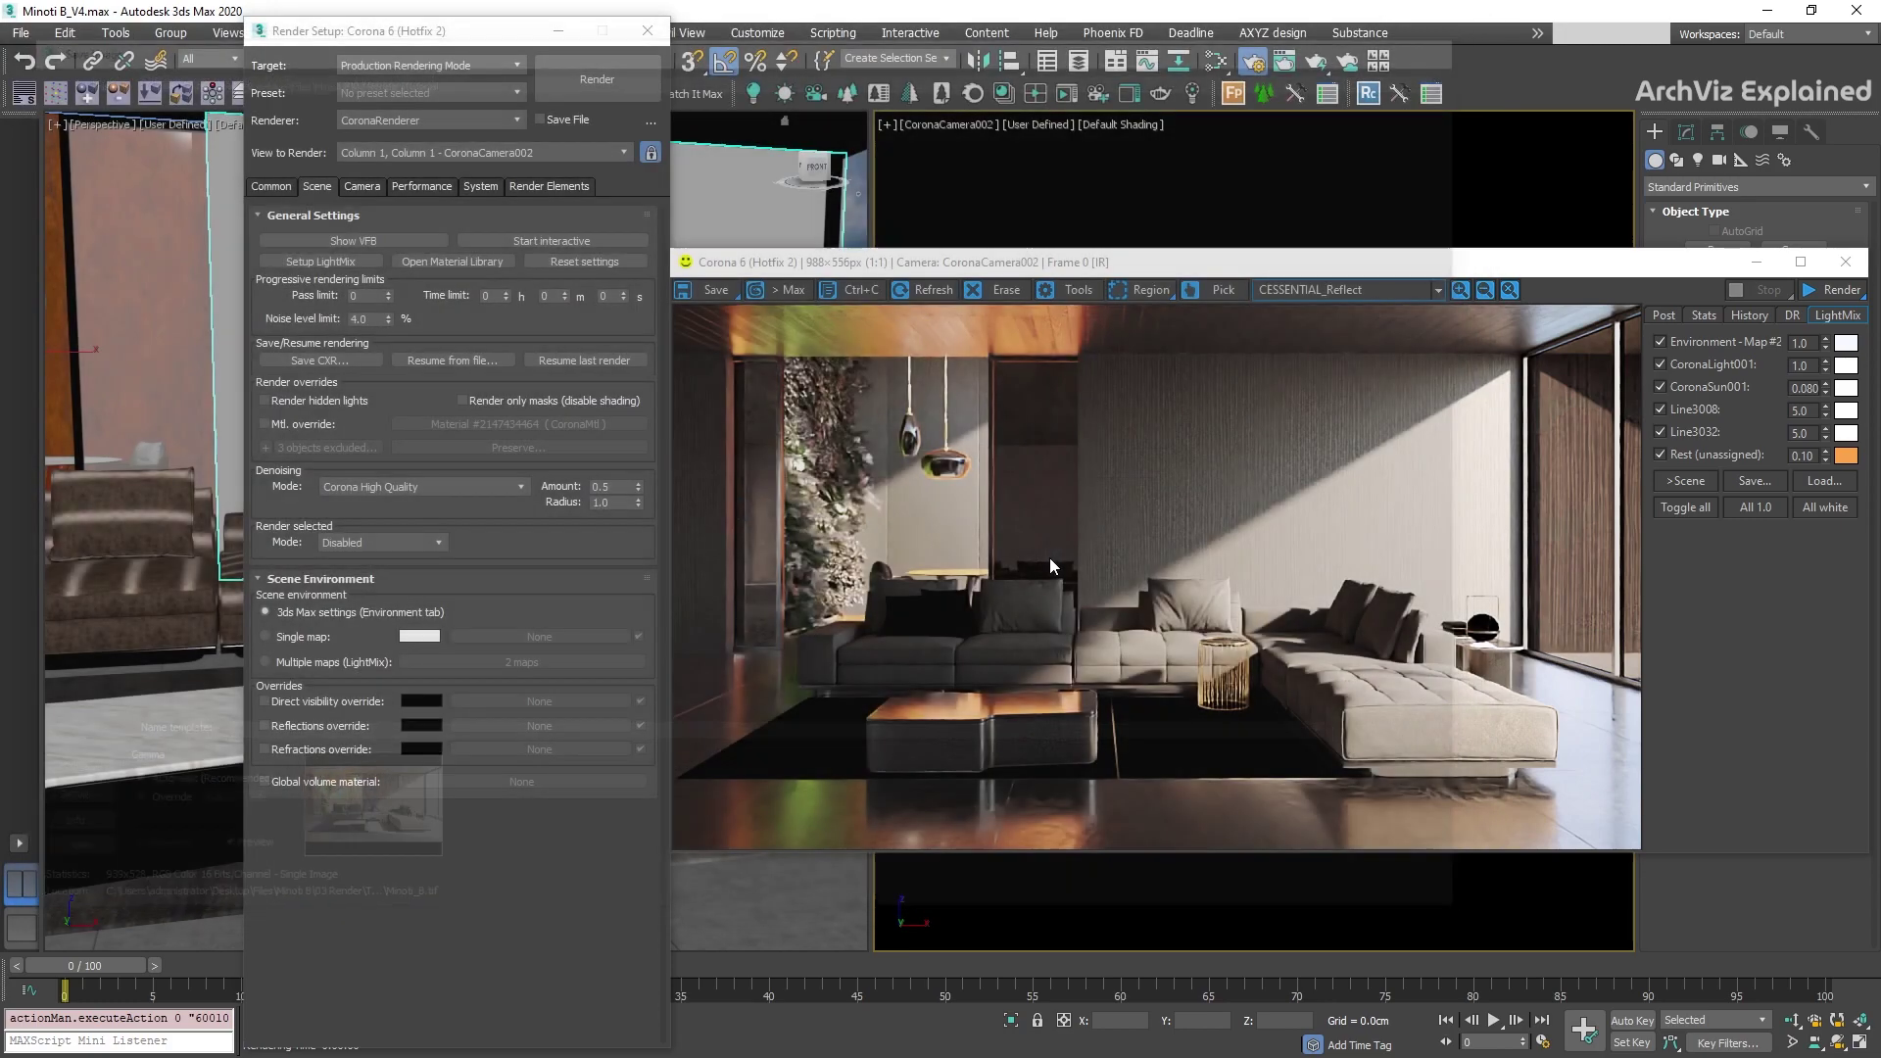
- Preview the Reflect, LightMix, Environment Map and CoronaSun001 TIFs, then close the folder window
key(alt+Tab)
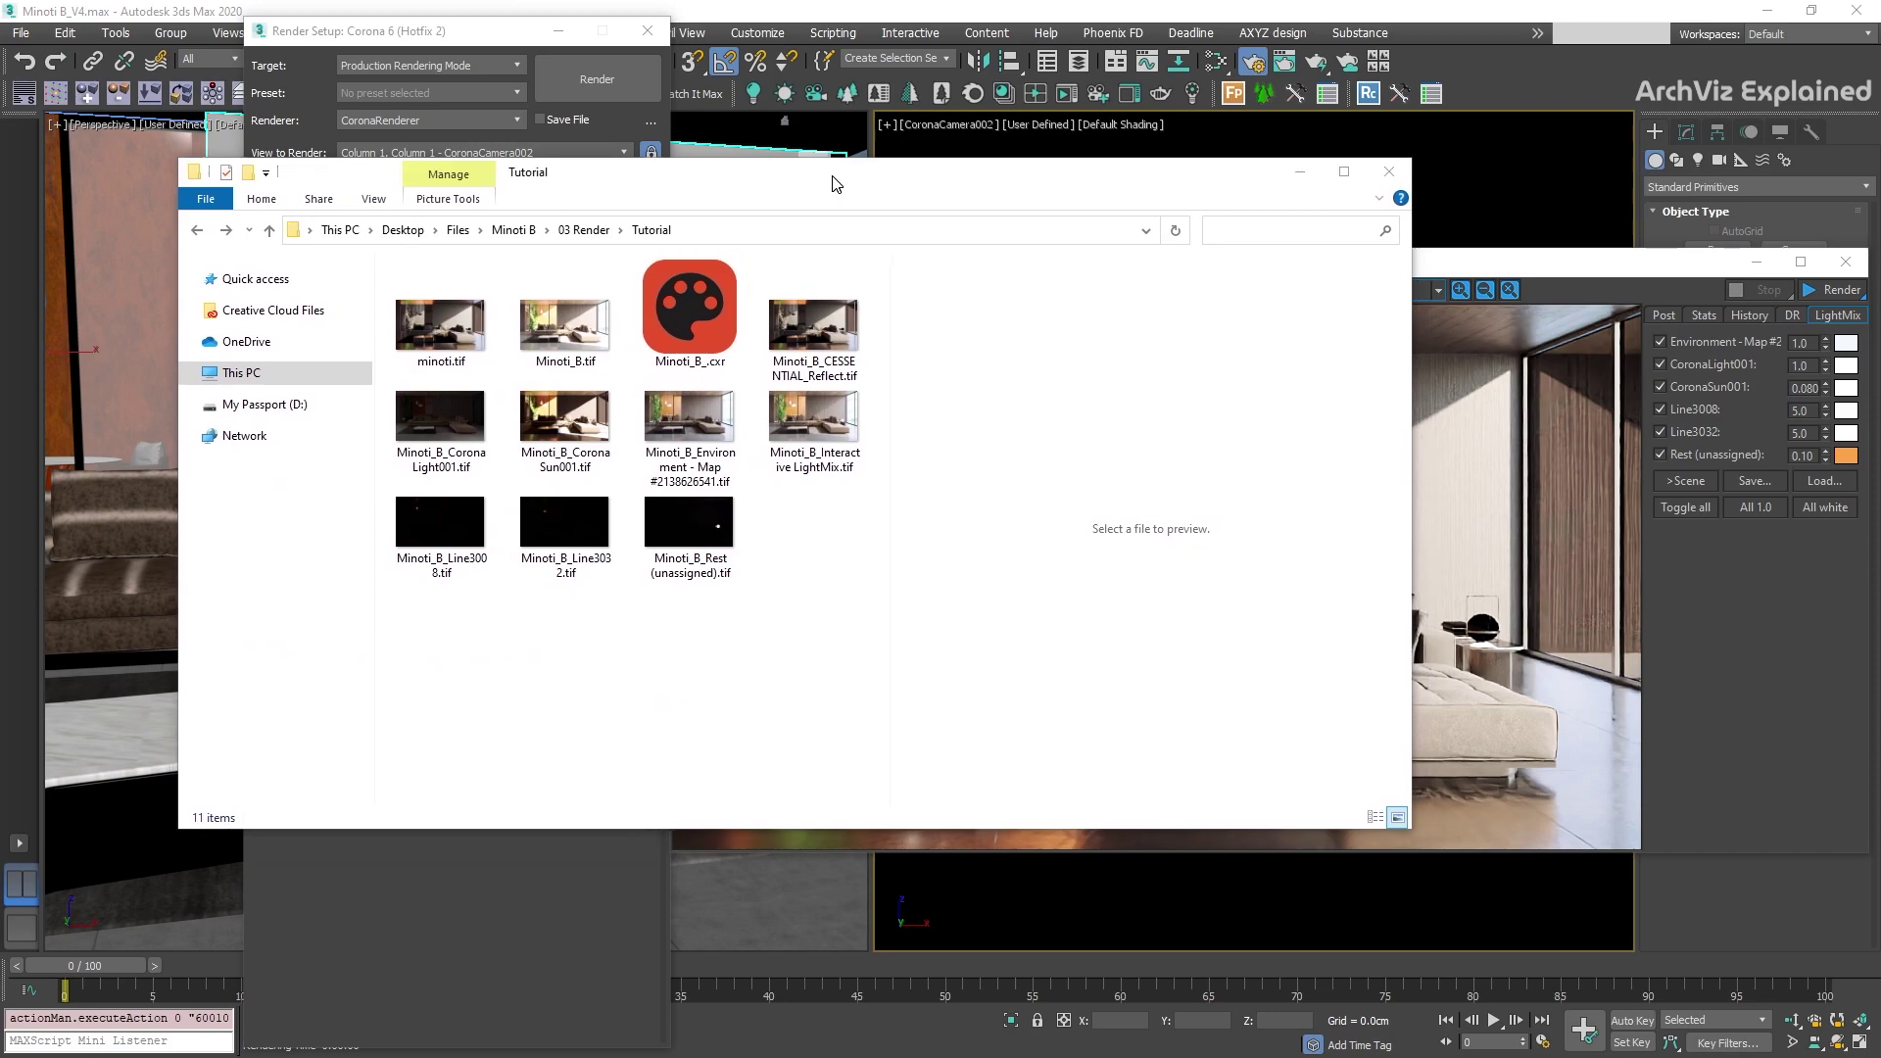
click(798, 385)
click(790, 436)
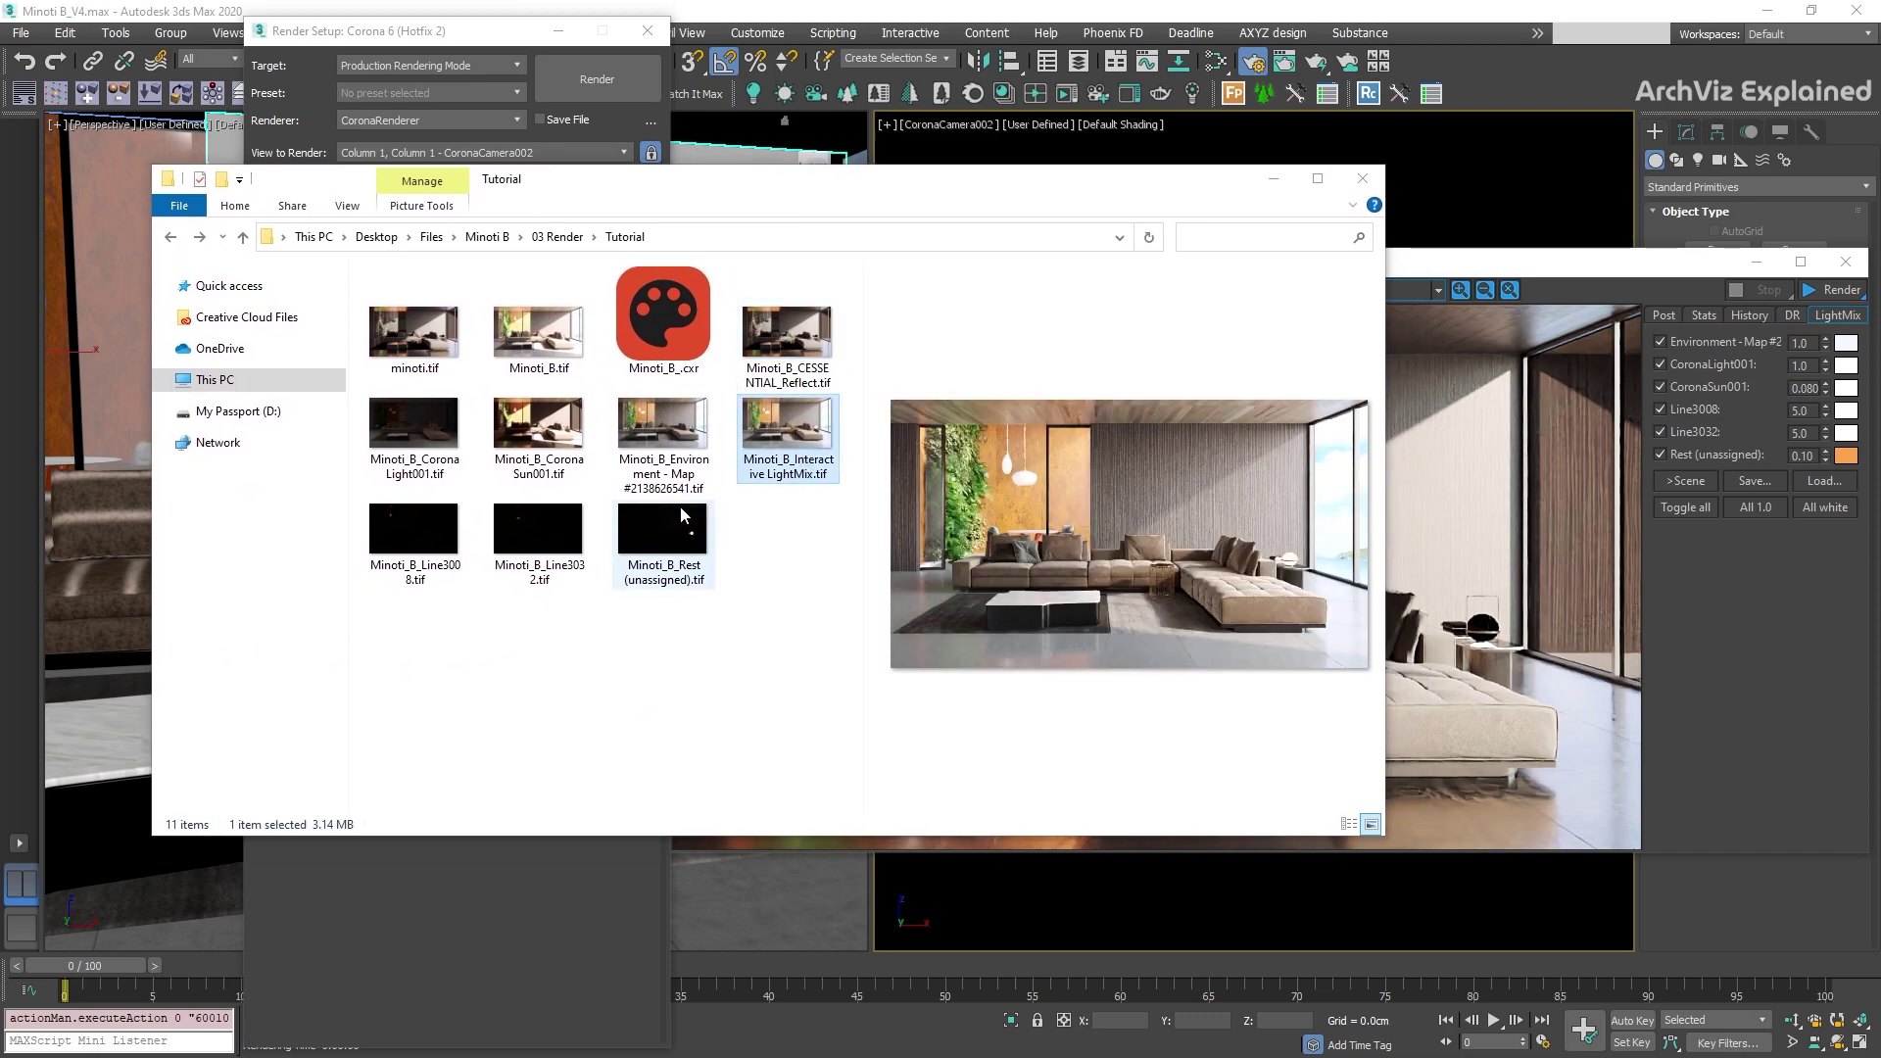
click(663, 493)
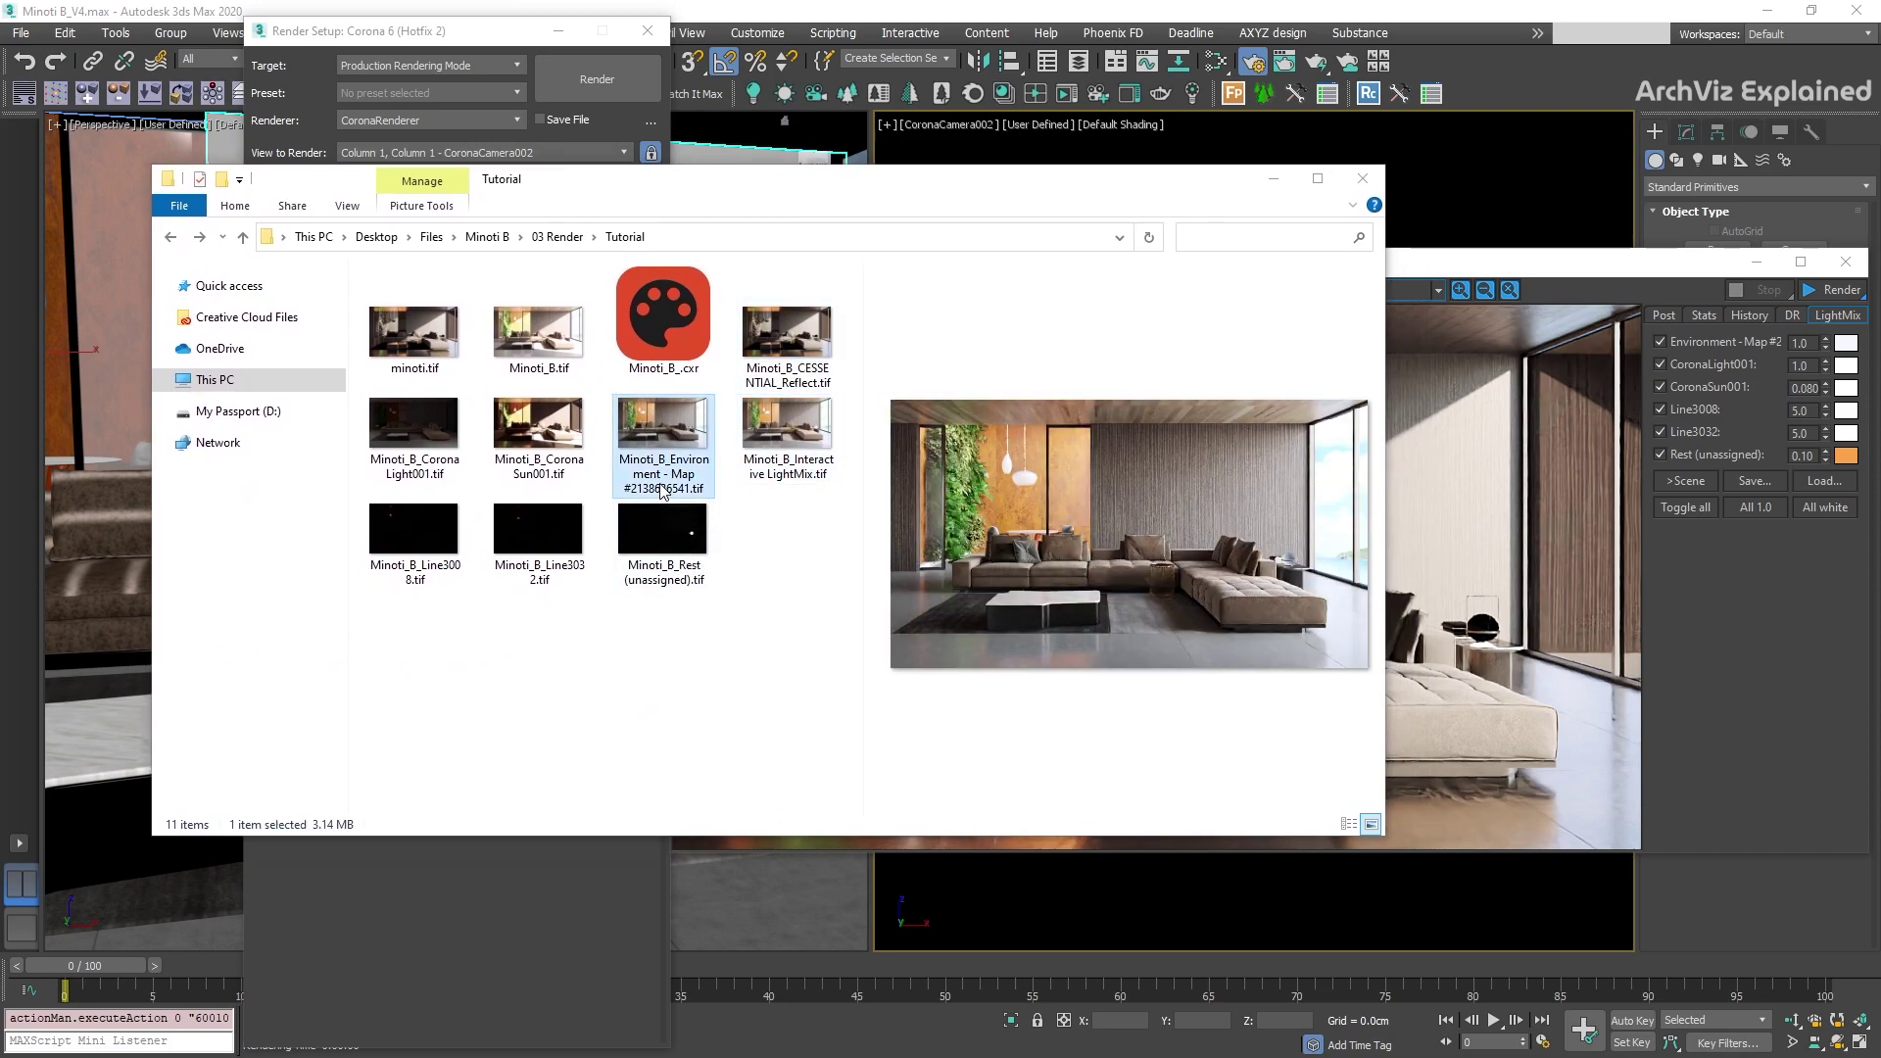
click(513, 472)
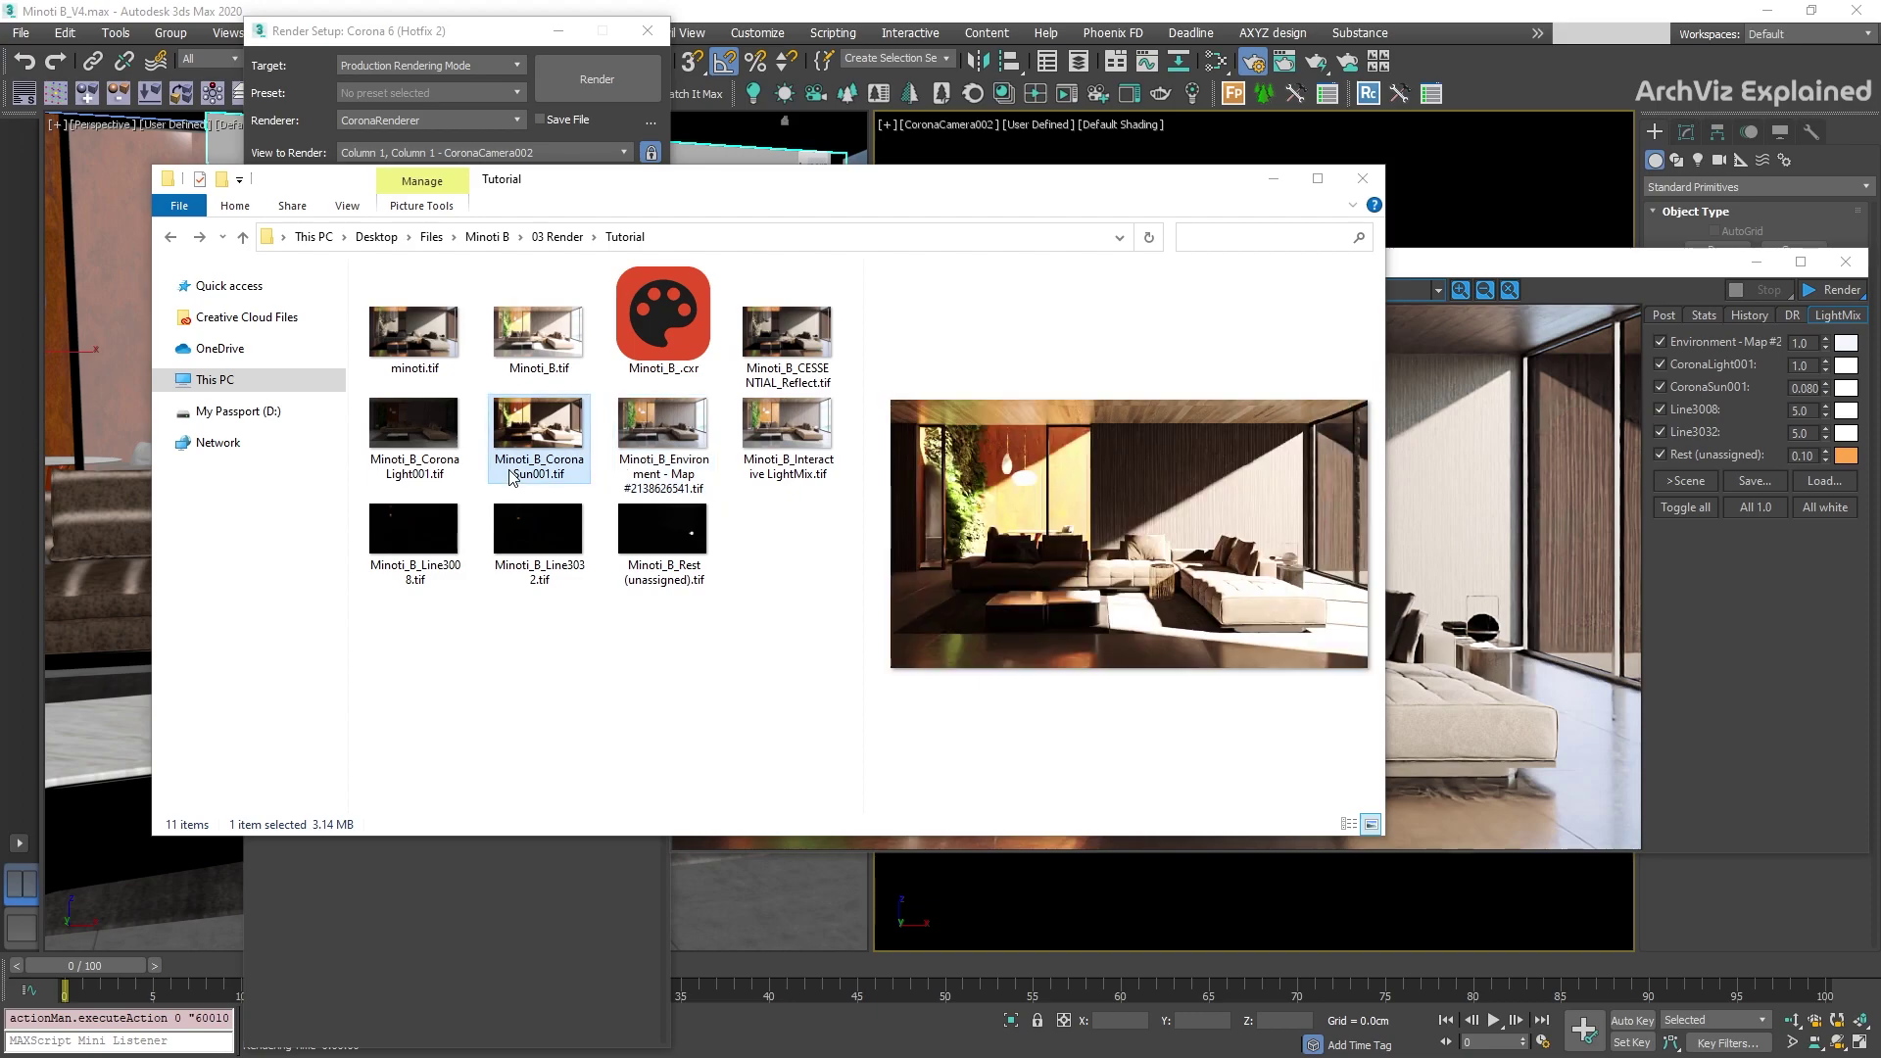
click(1362, 177)
- Save the render as CXR over Minoti_B_.cxr and return to the Tutorial folder
click(714, 290)
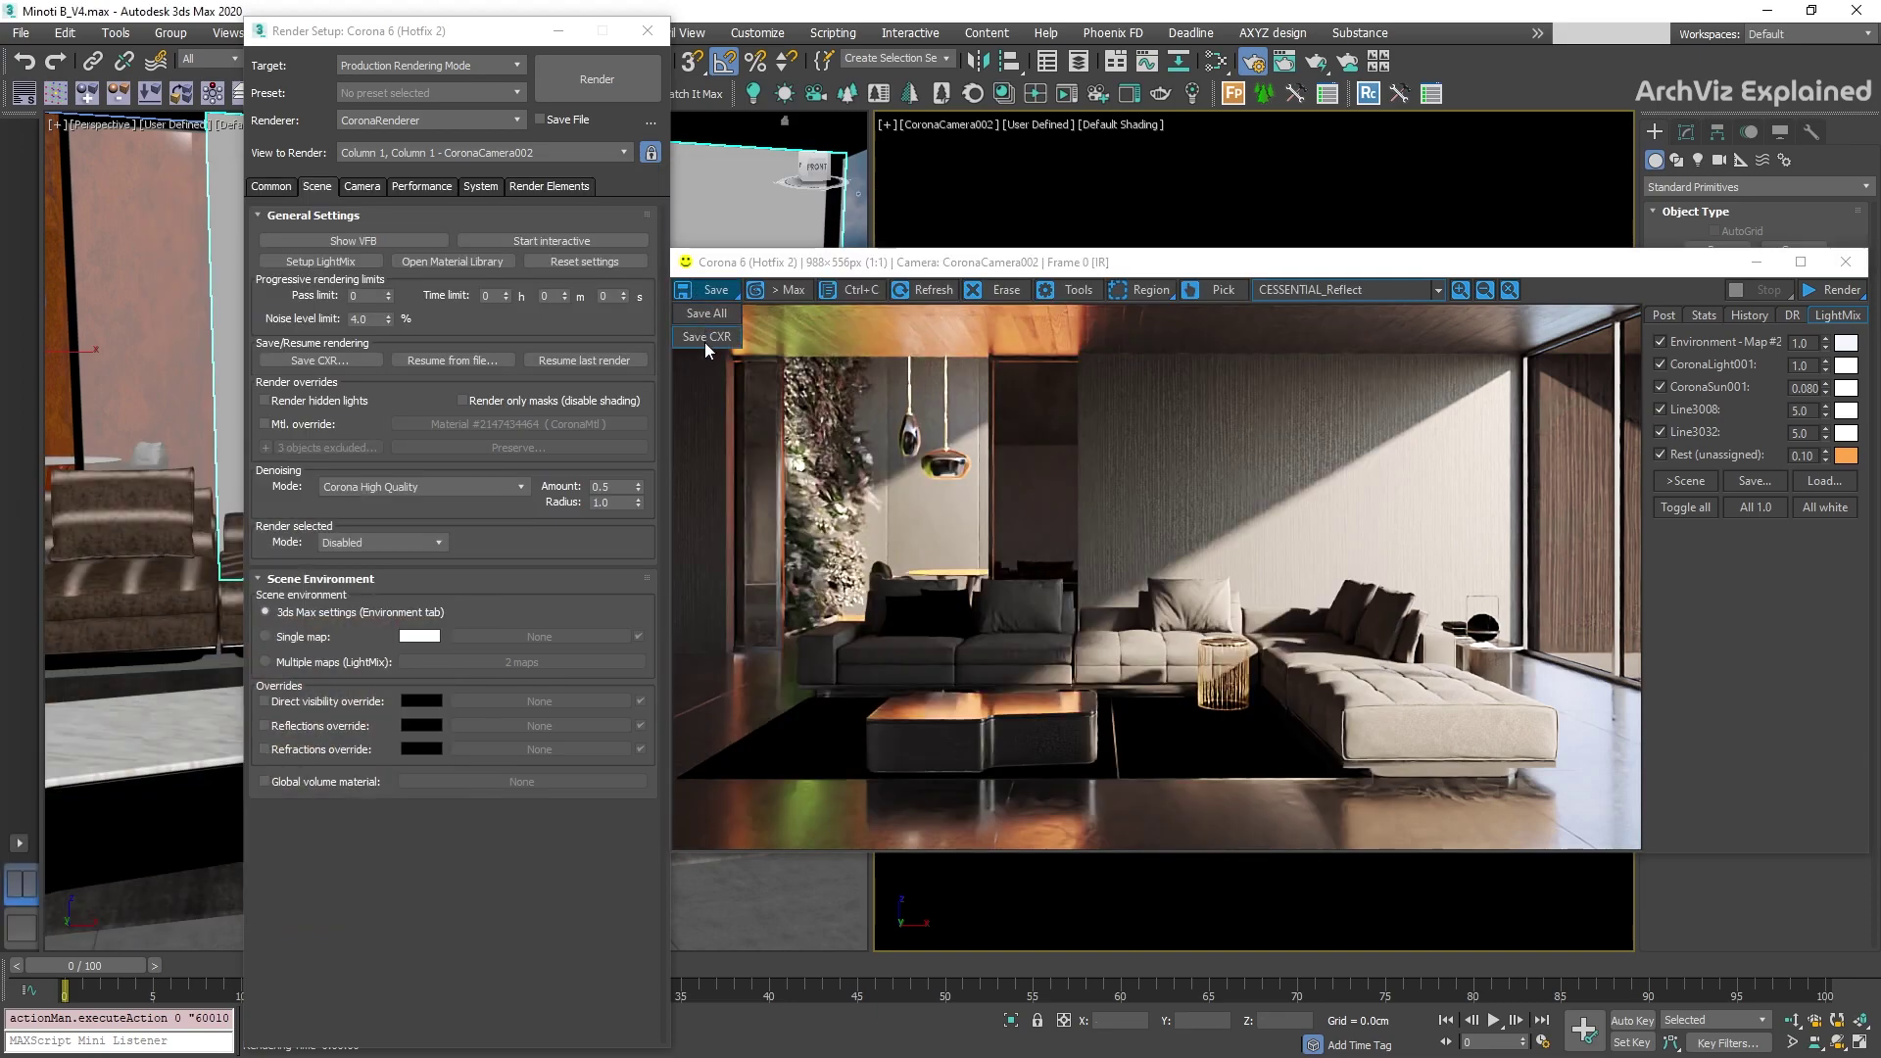
click(706, 337)
click(412, 379)
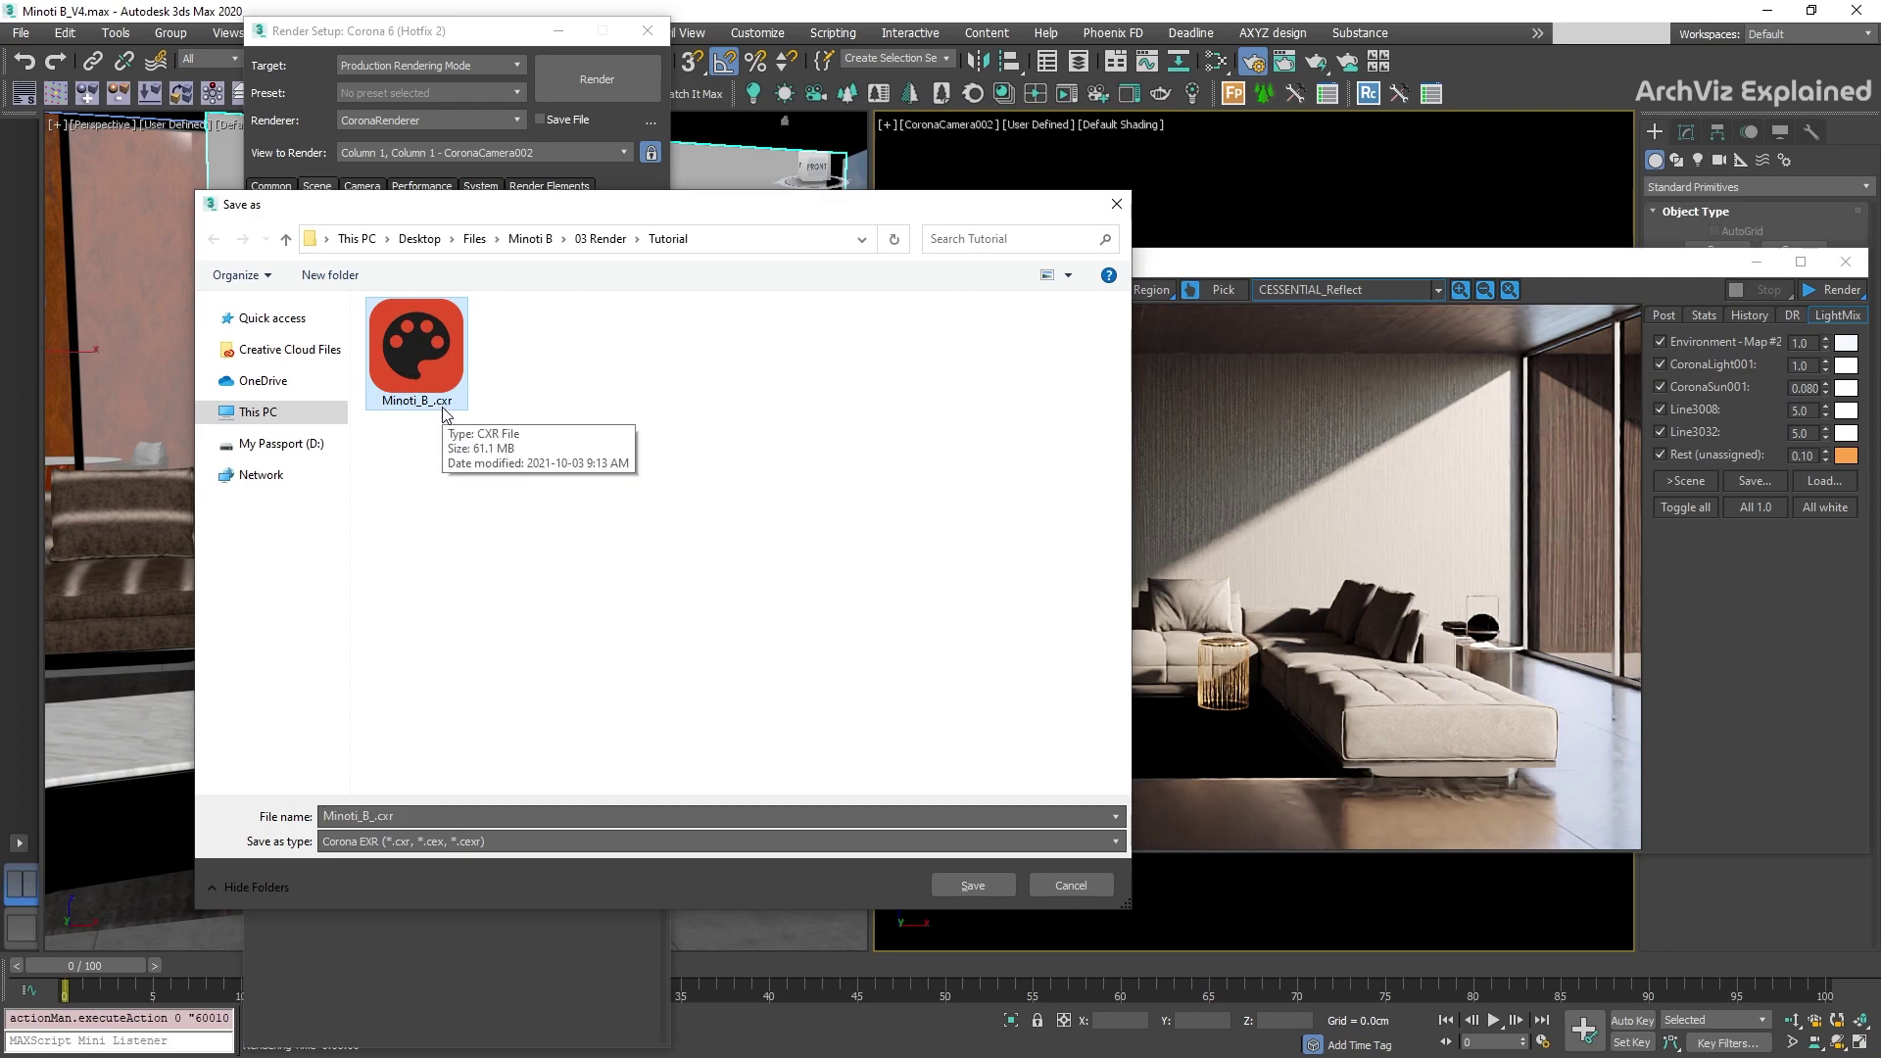
click(976, 891)
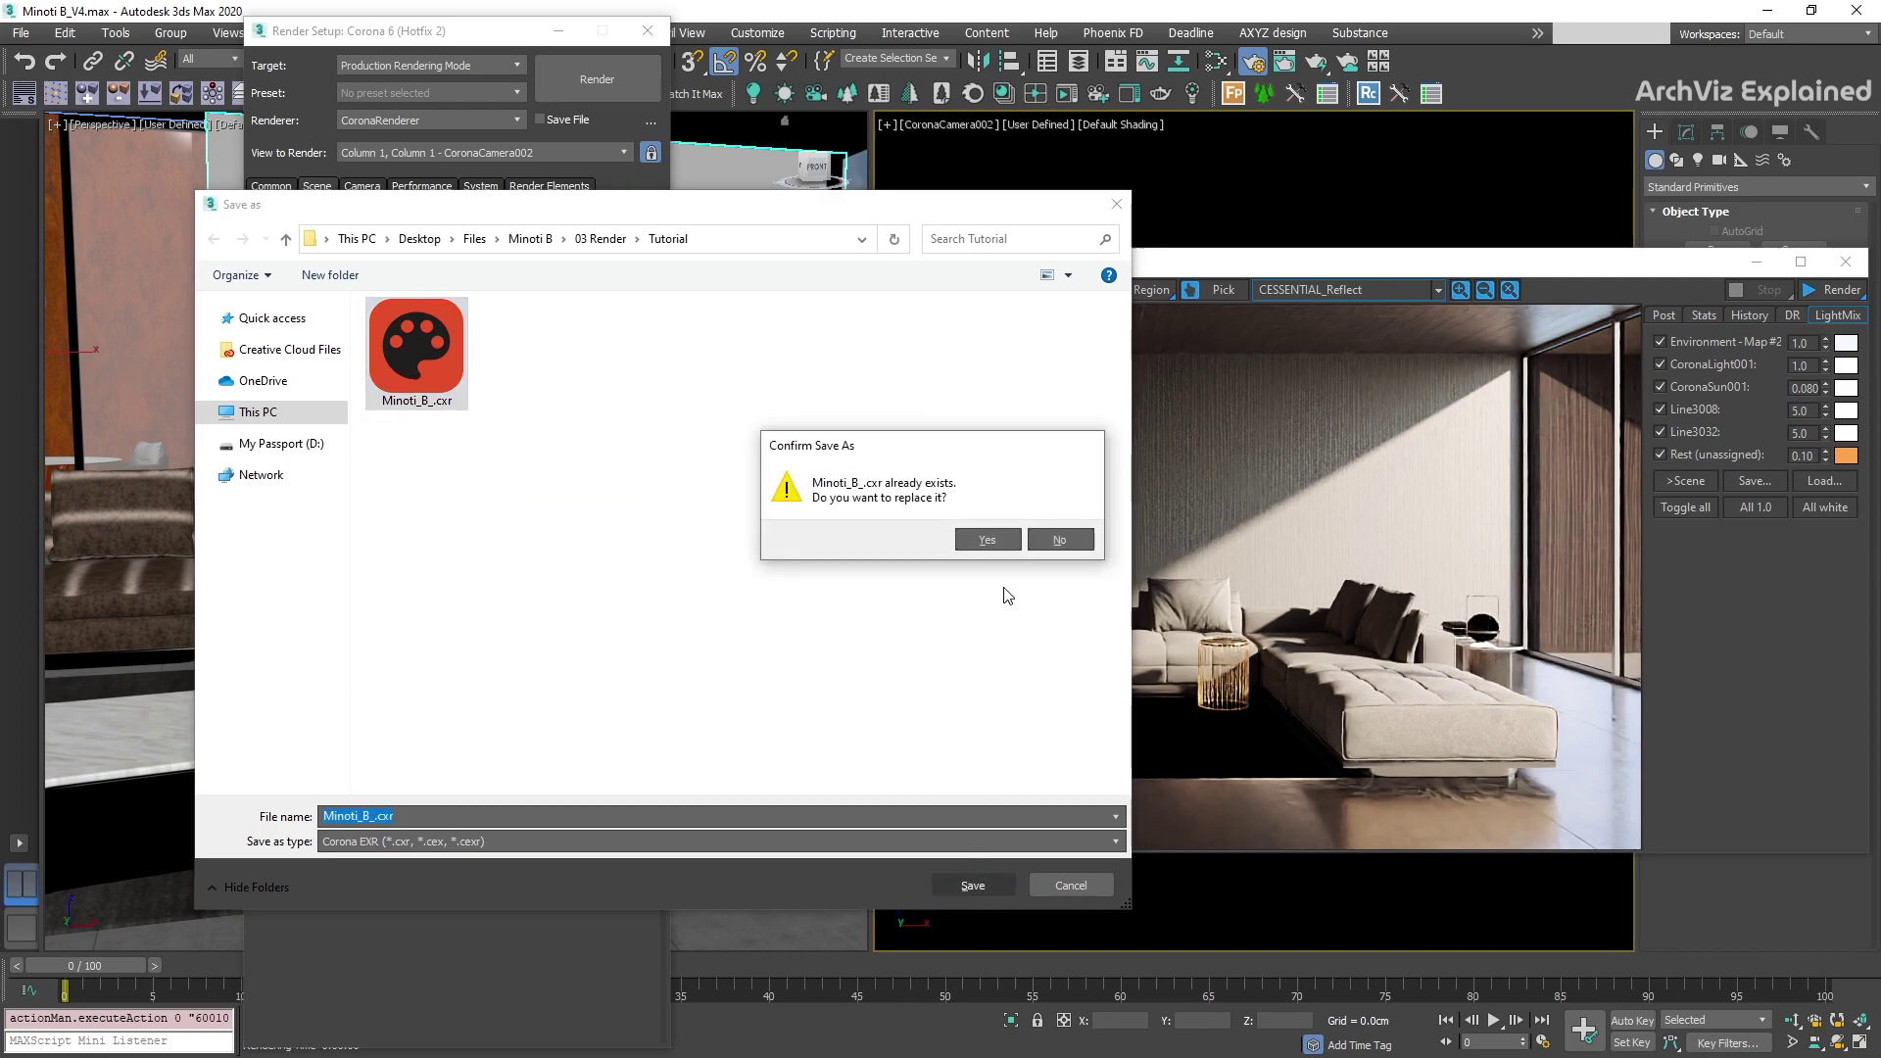
click(991, 542)
key(alt+Tab)
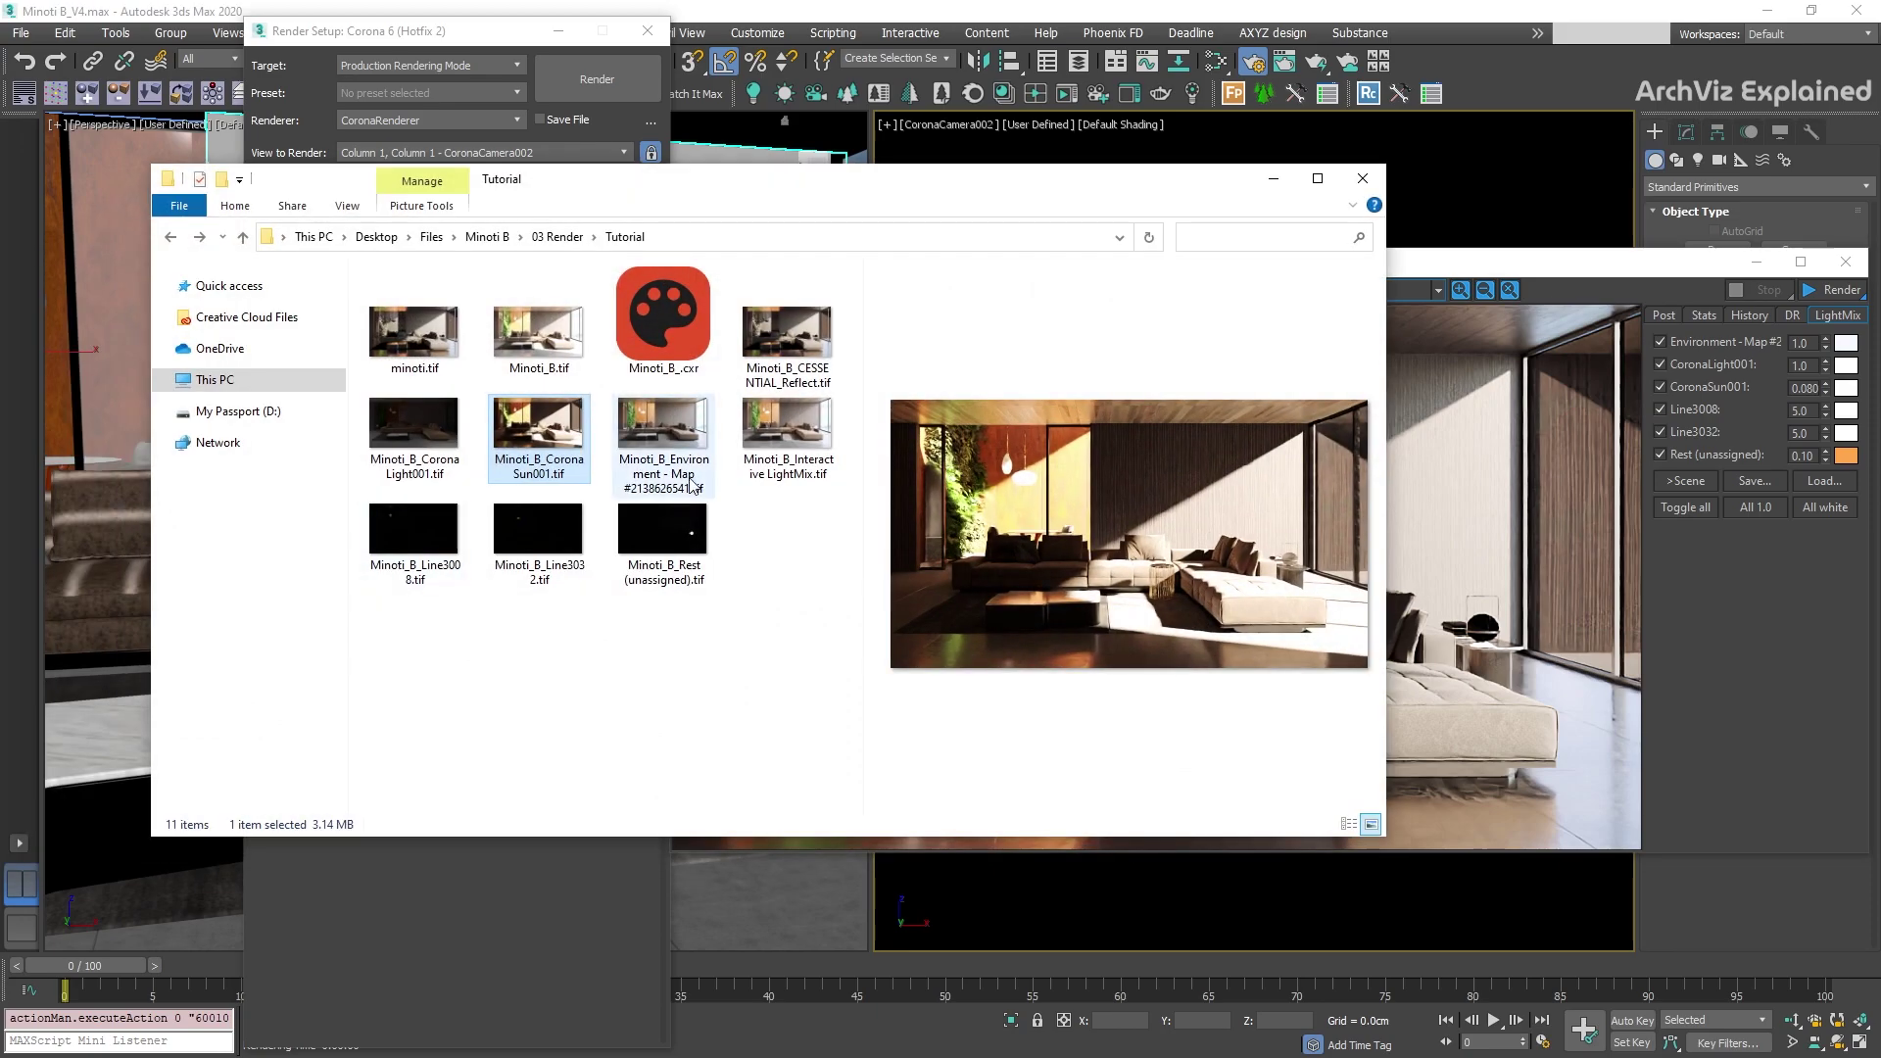
- Open Minoti_B_.cxr in Corona Image Editor, then launch CoronaImage.exe from the Image Editor folder
click(678, 343)
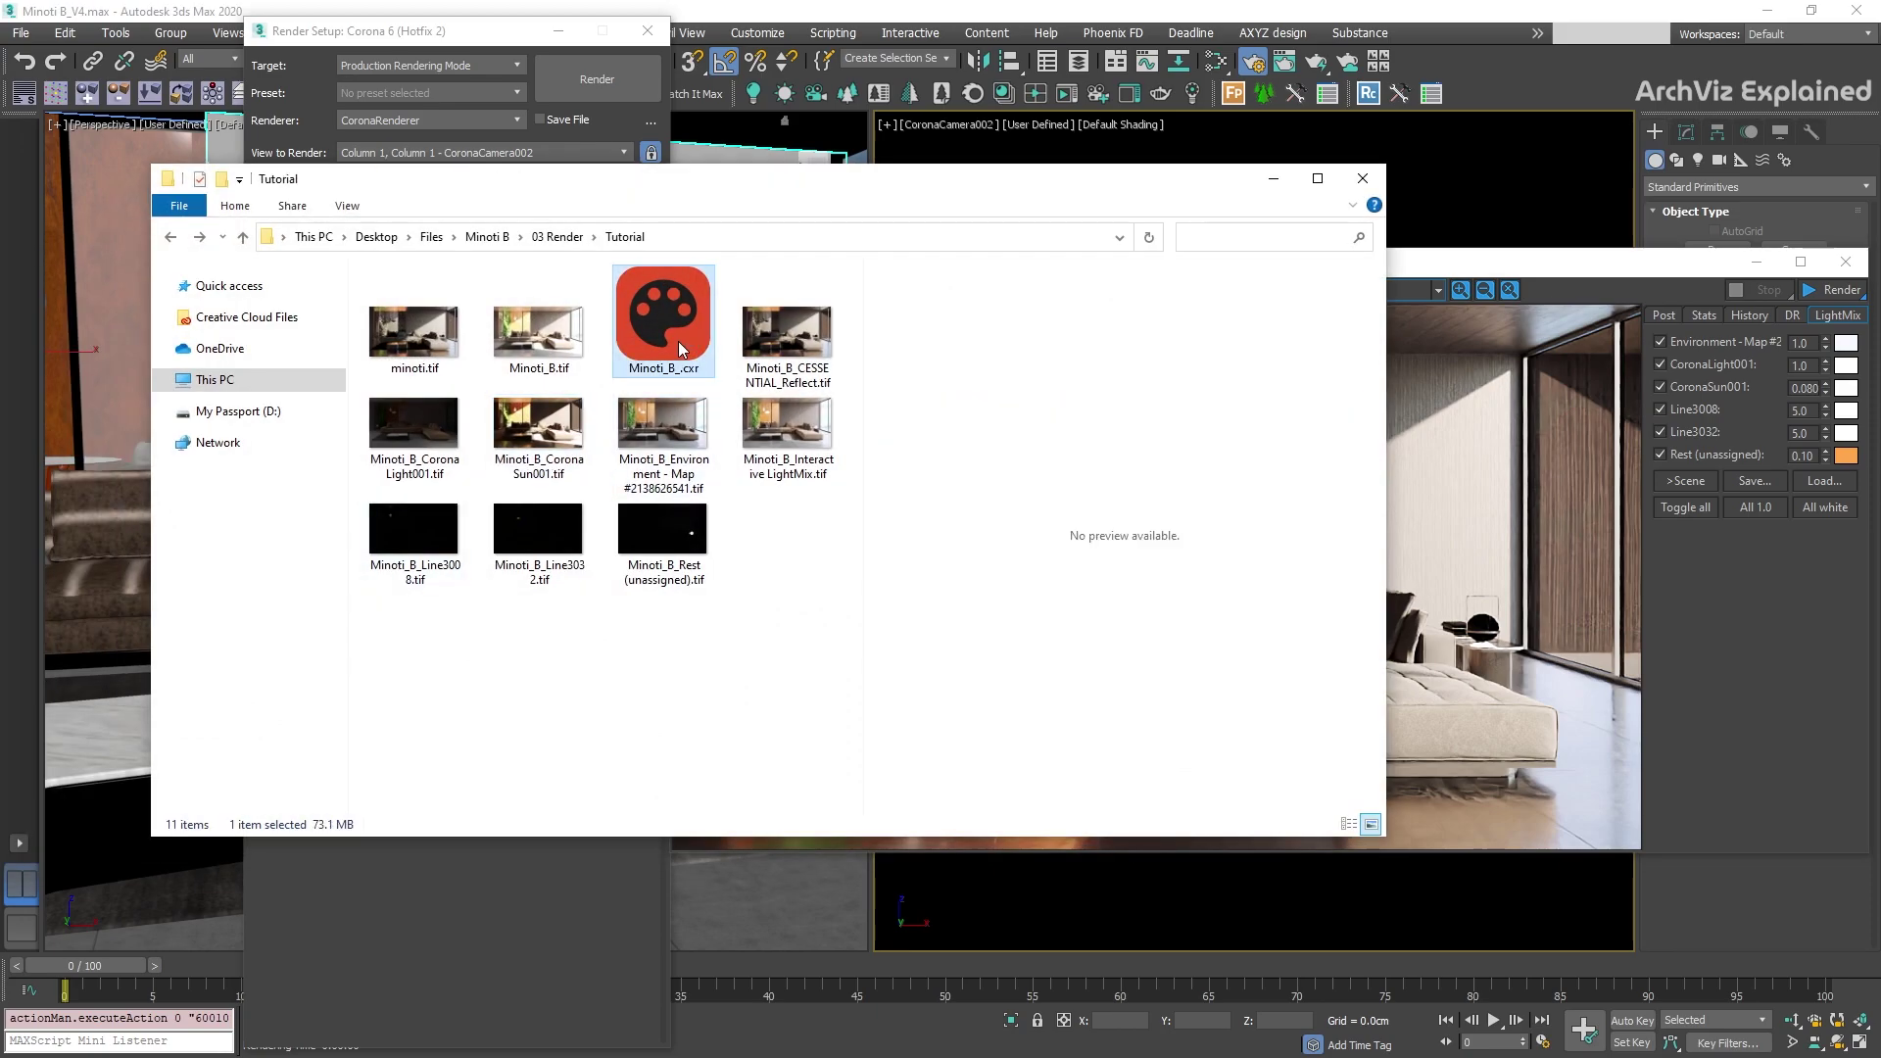
double_click(678, 341)
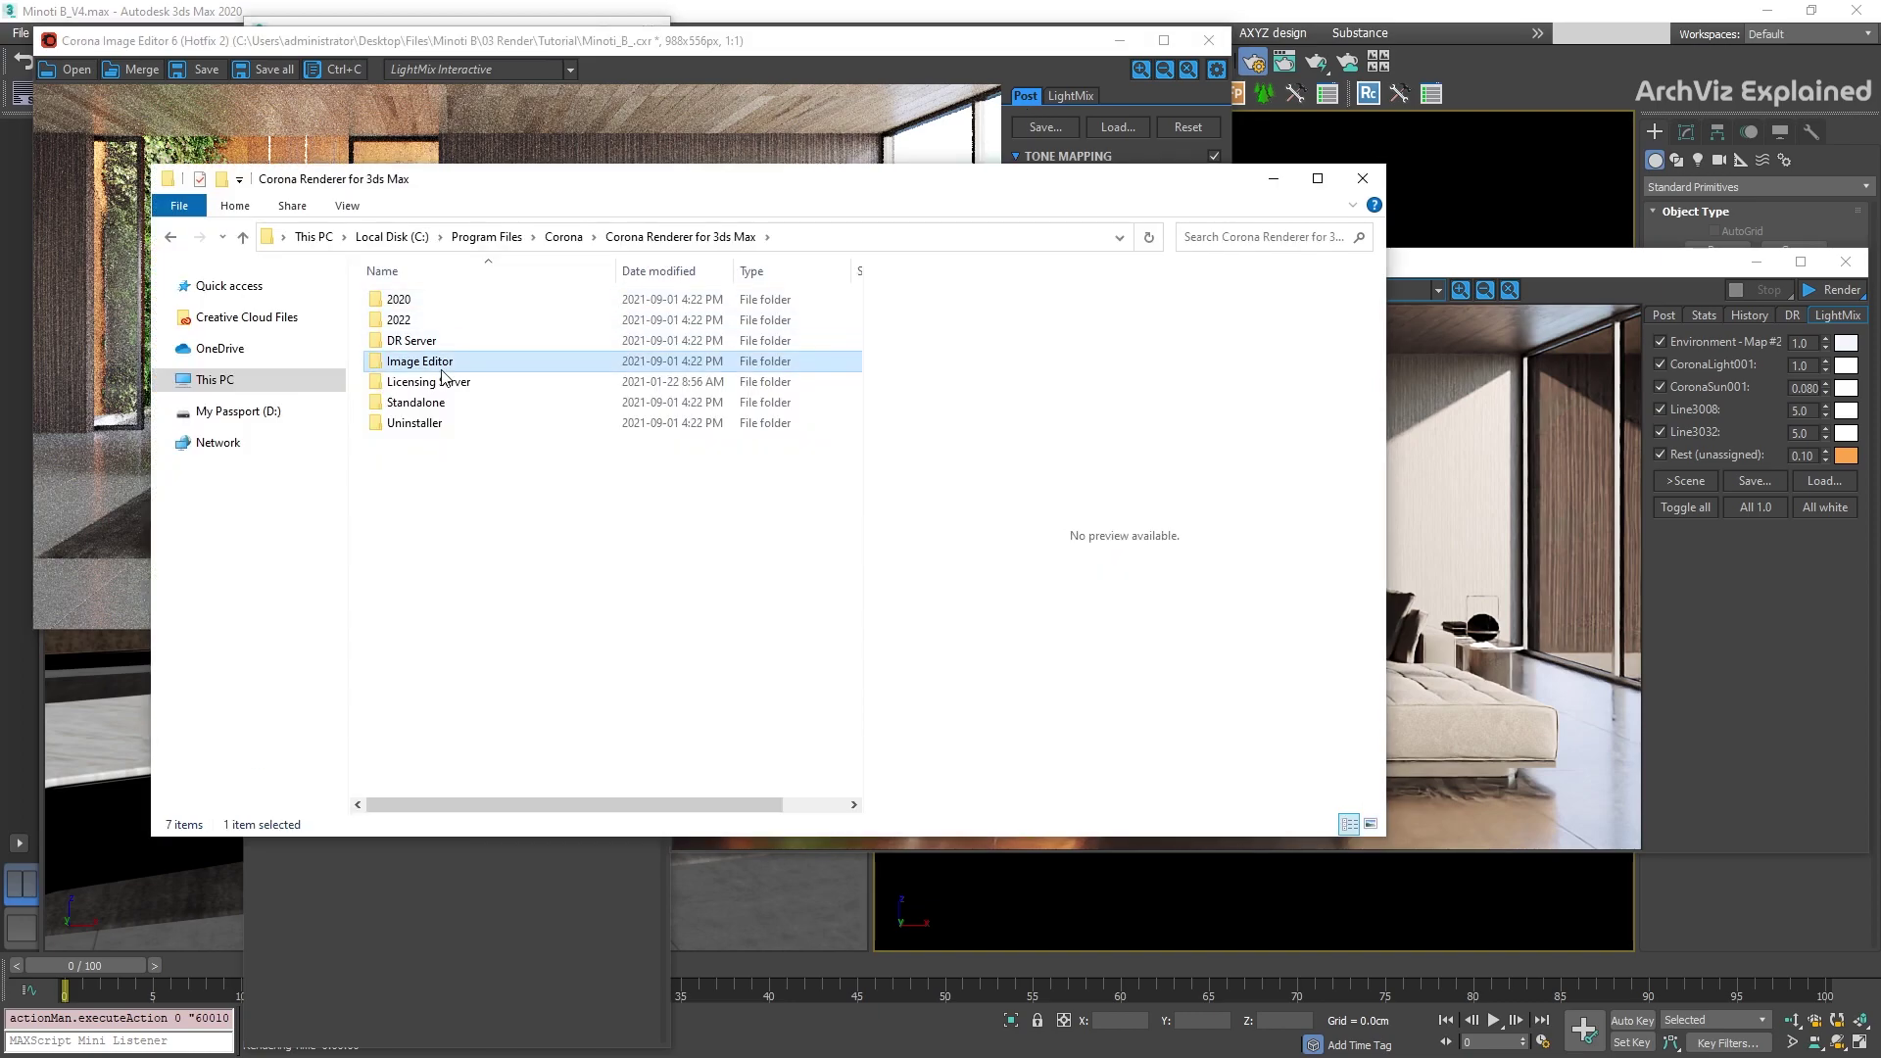
double_click(465, 362)
click(465, 329)
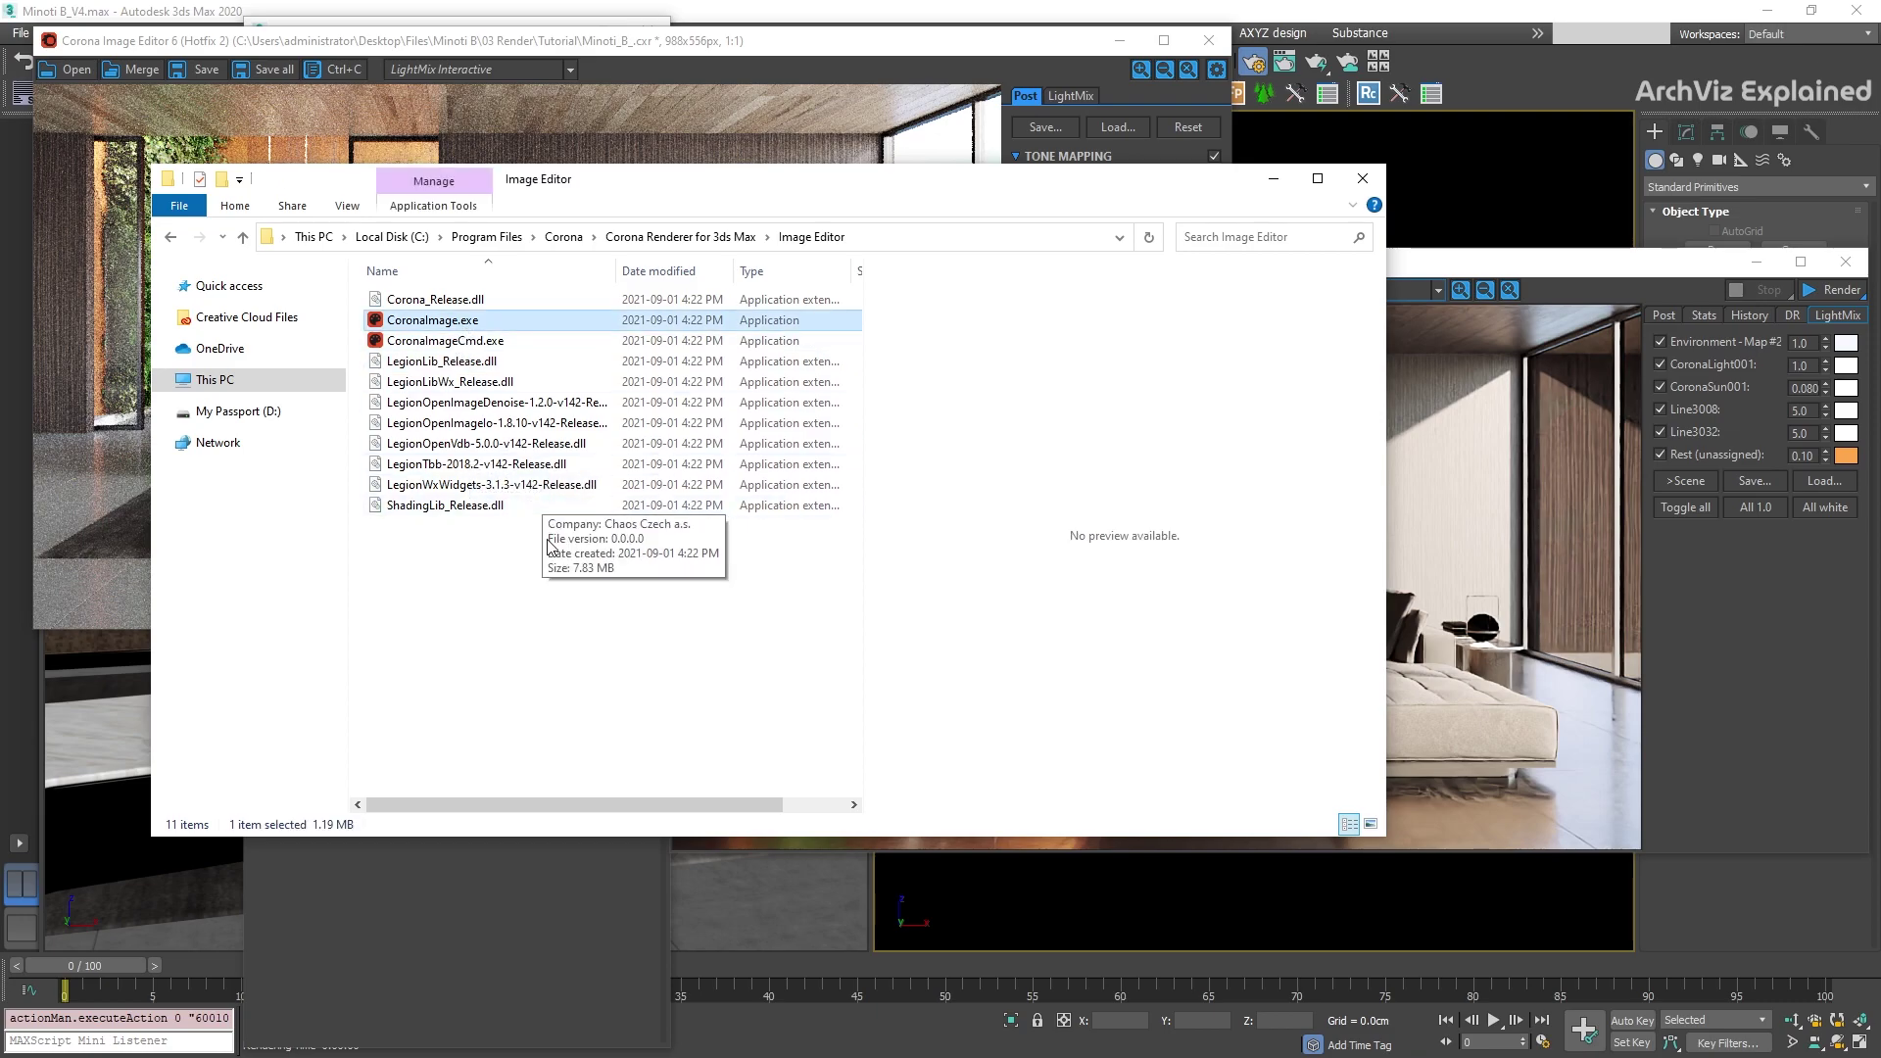
double_click(426, 322)
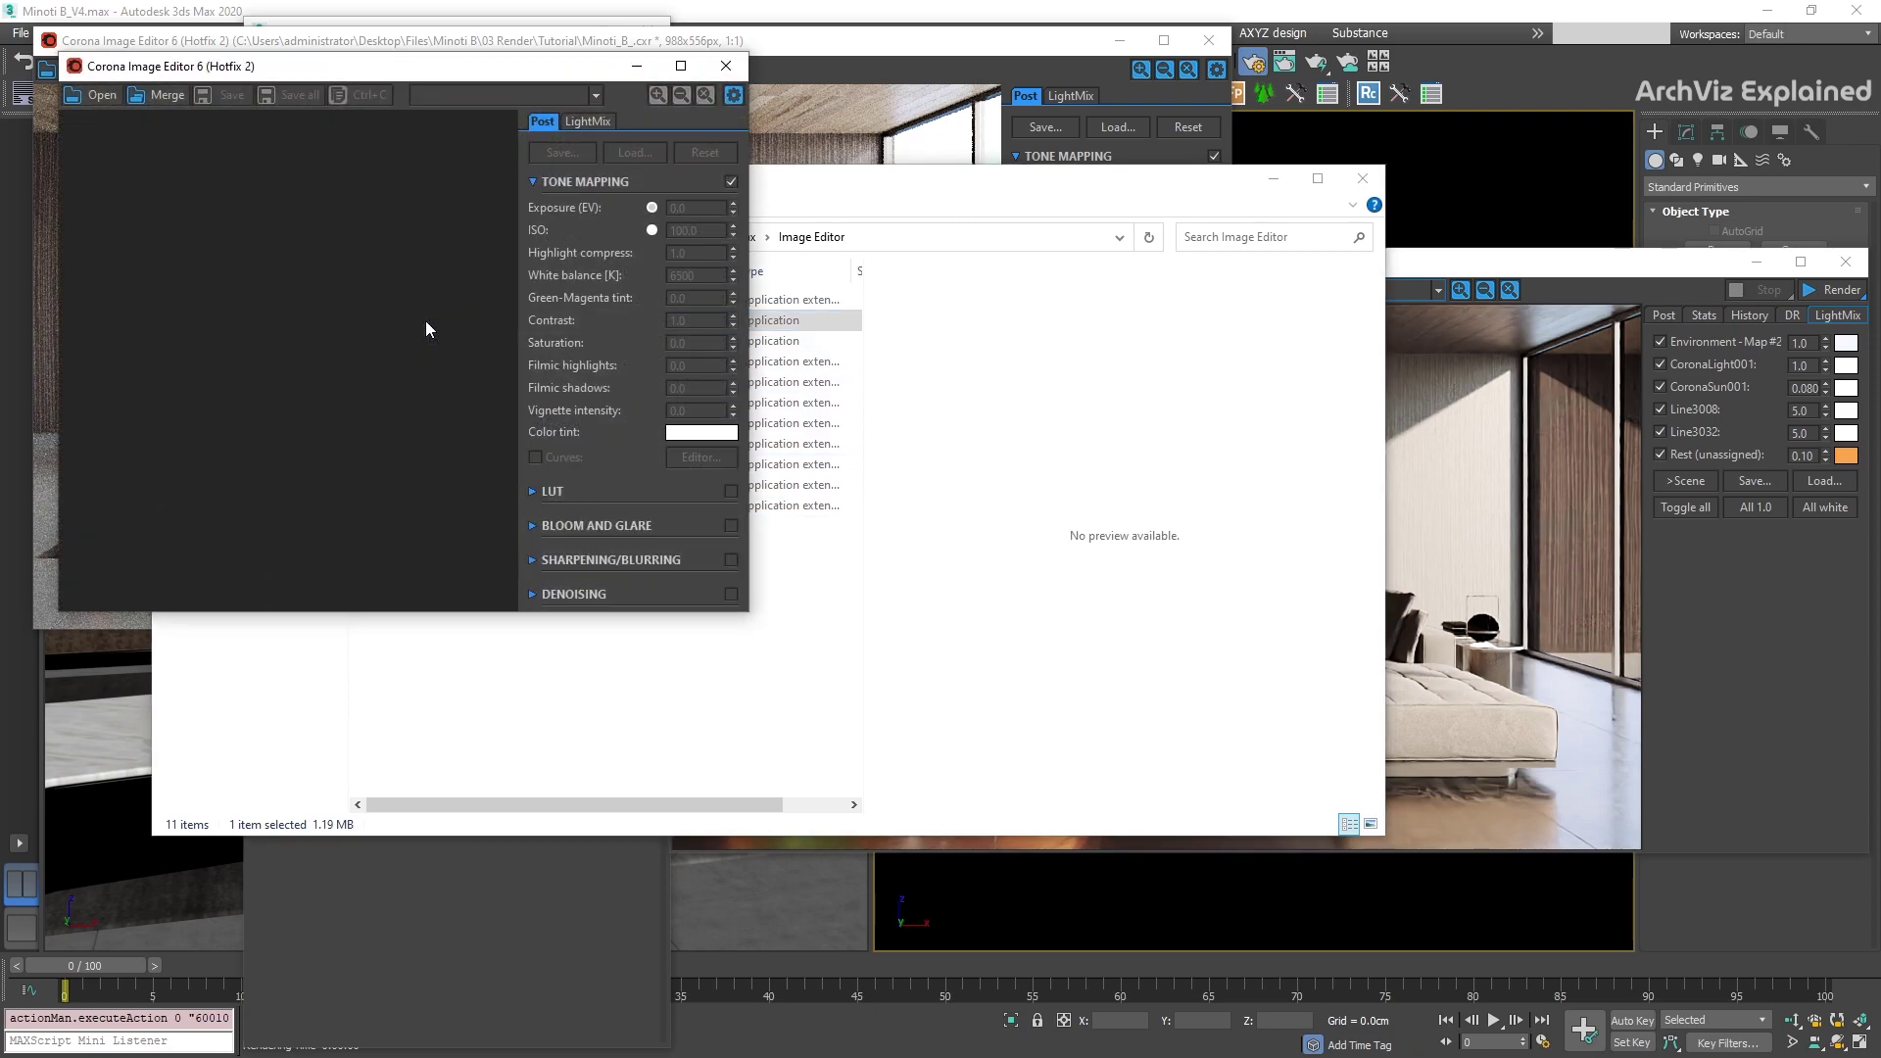
- Close the empty editor window and raise the render's Exposure to 3
click(725, 66)
click(717, 77)
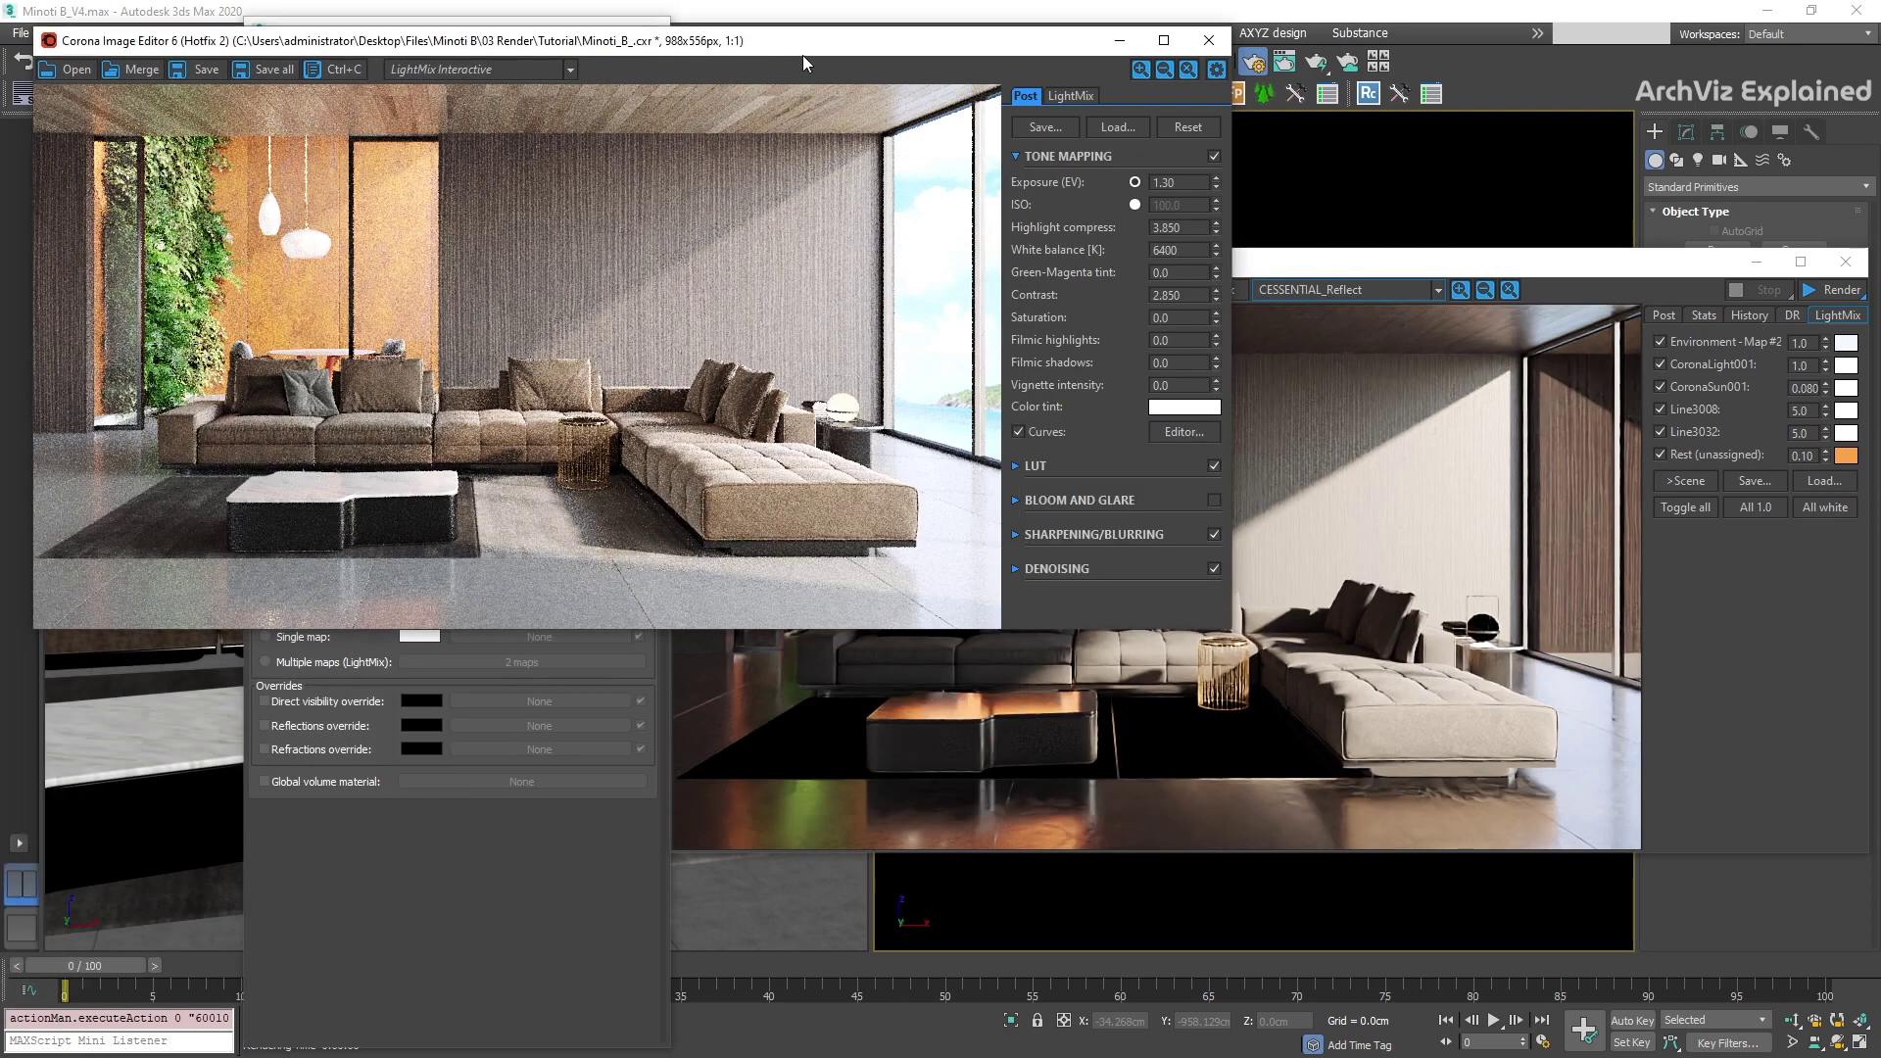
double_click(1181, 181)
text(3)
key(Return)
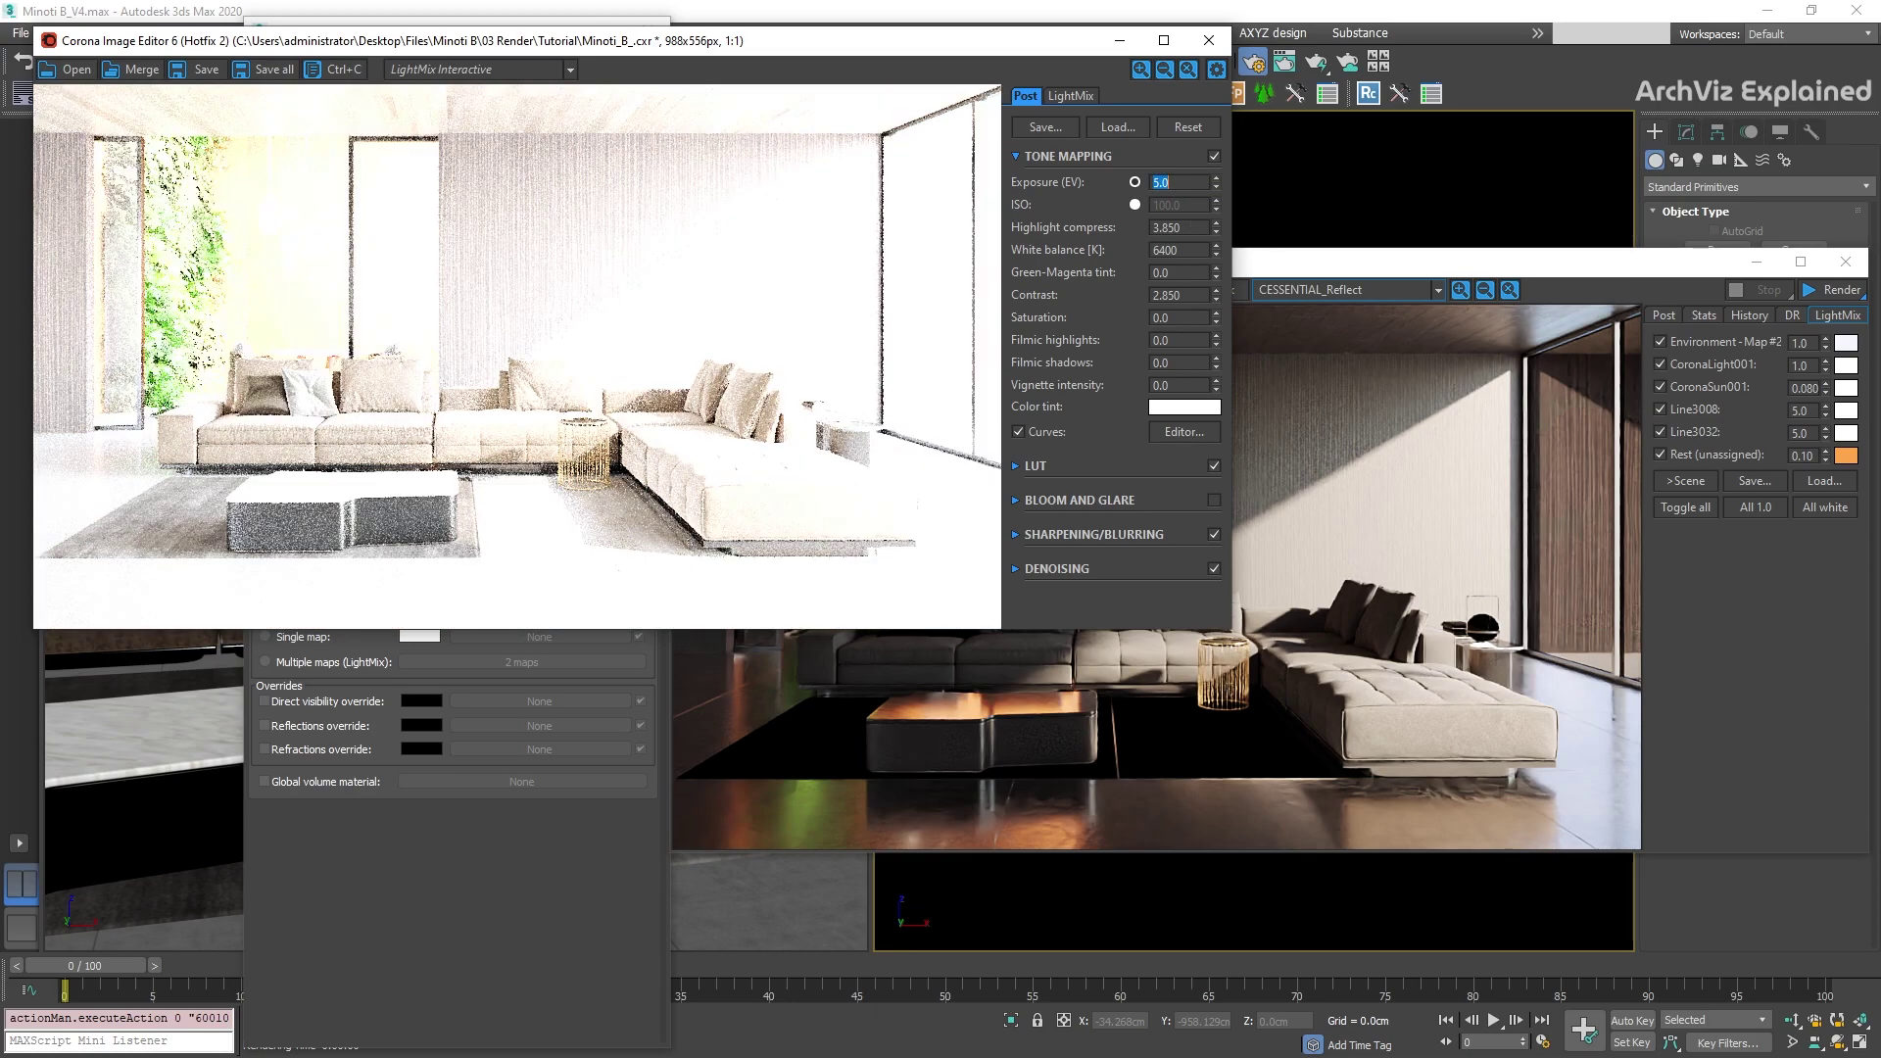
- Return Exposure to 1.3 and exit the image editor
text(1.3)
key(Return)
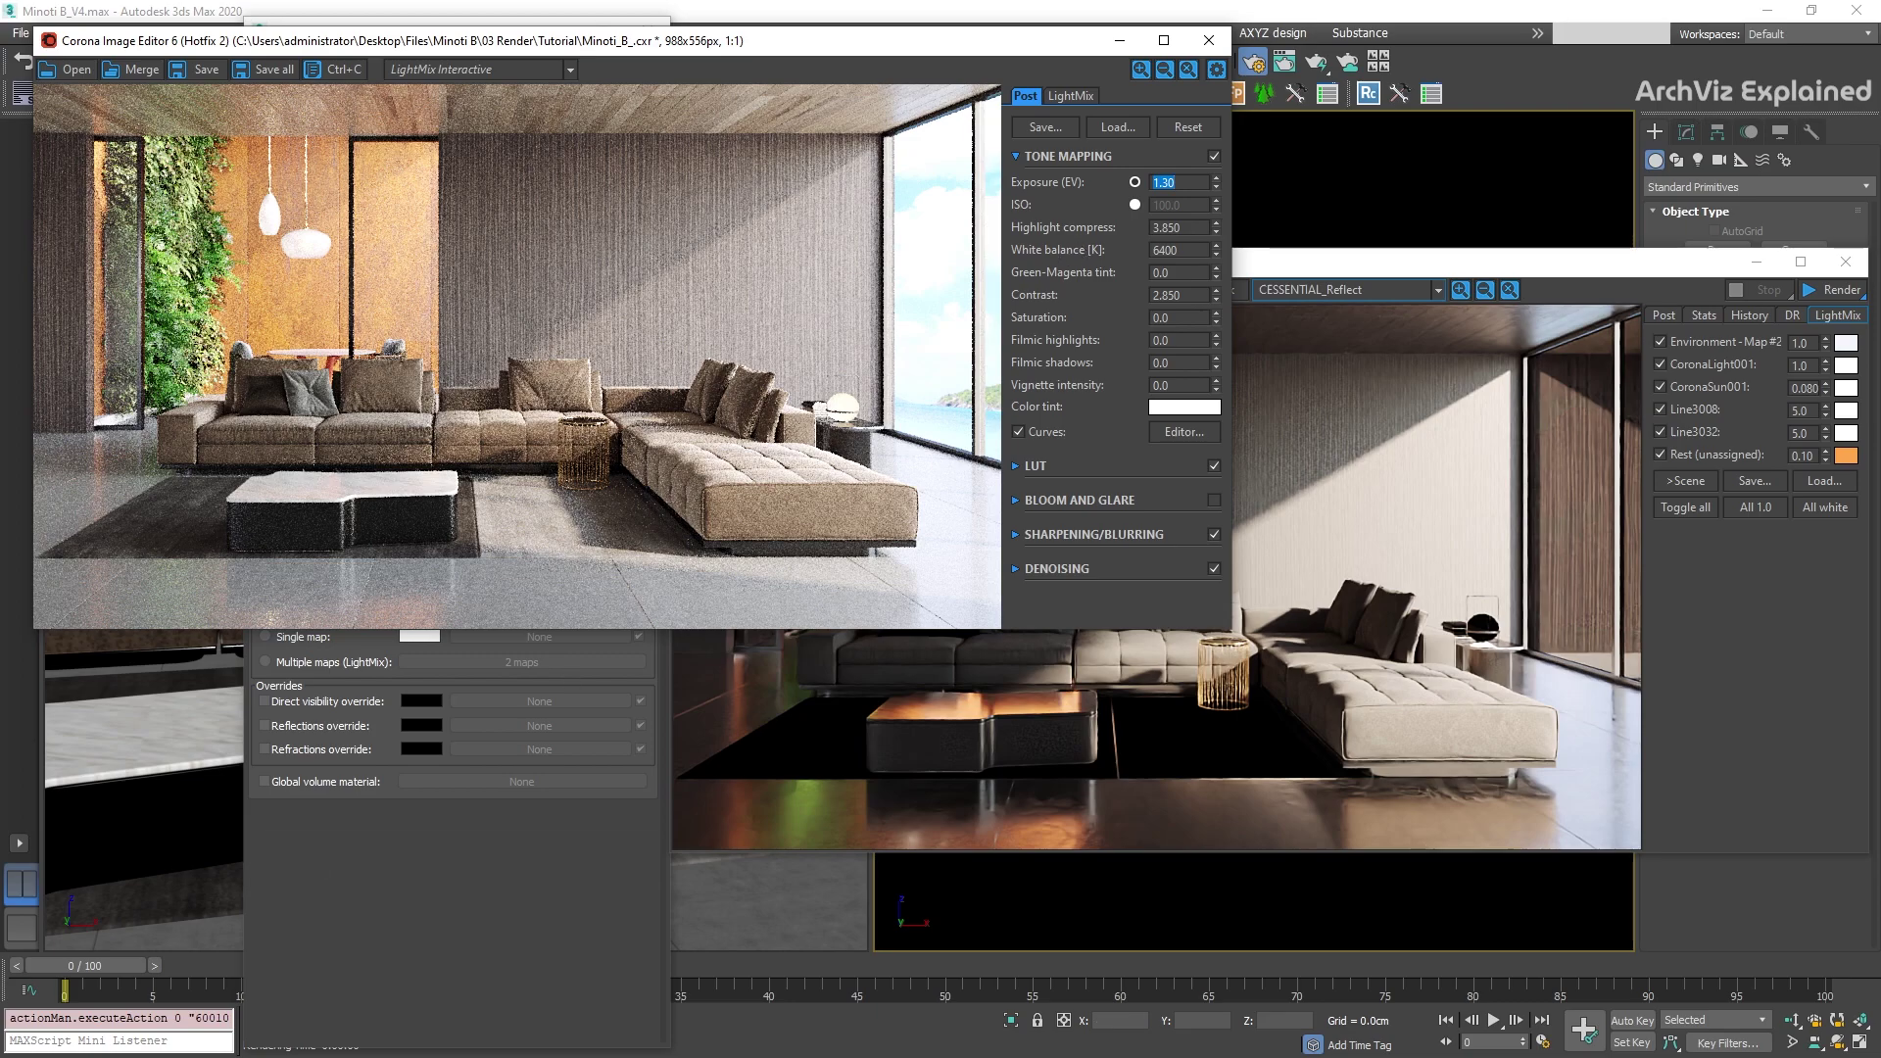
click(1209, 40)
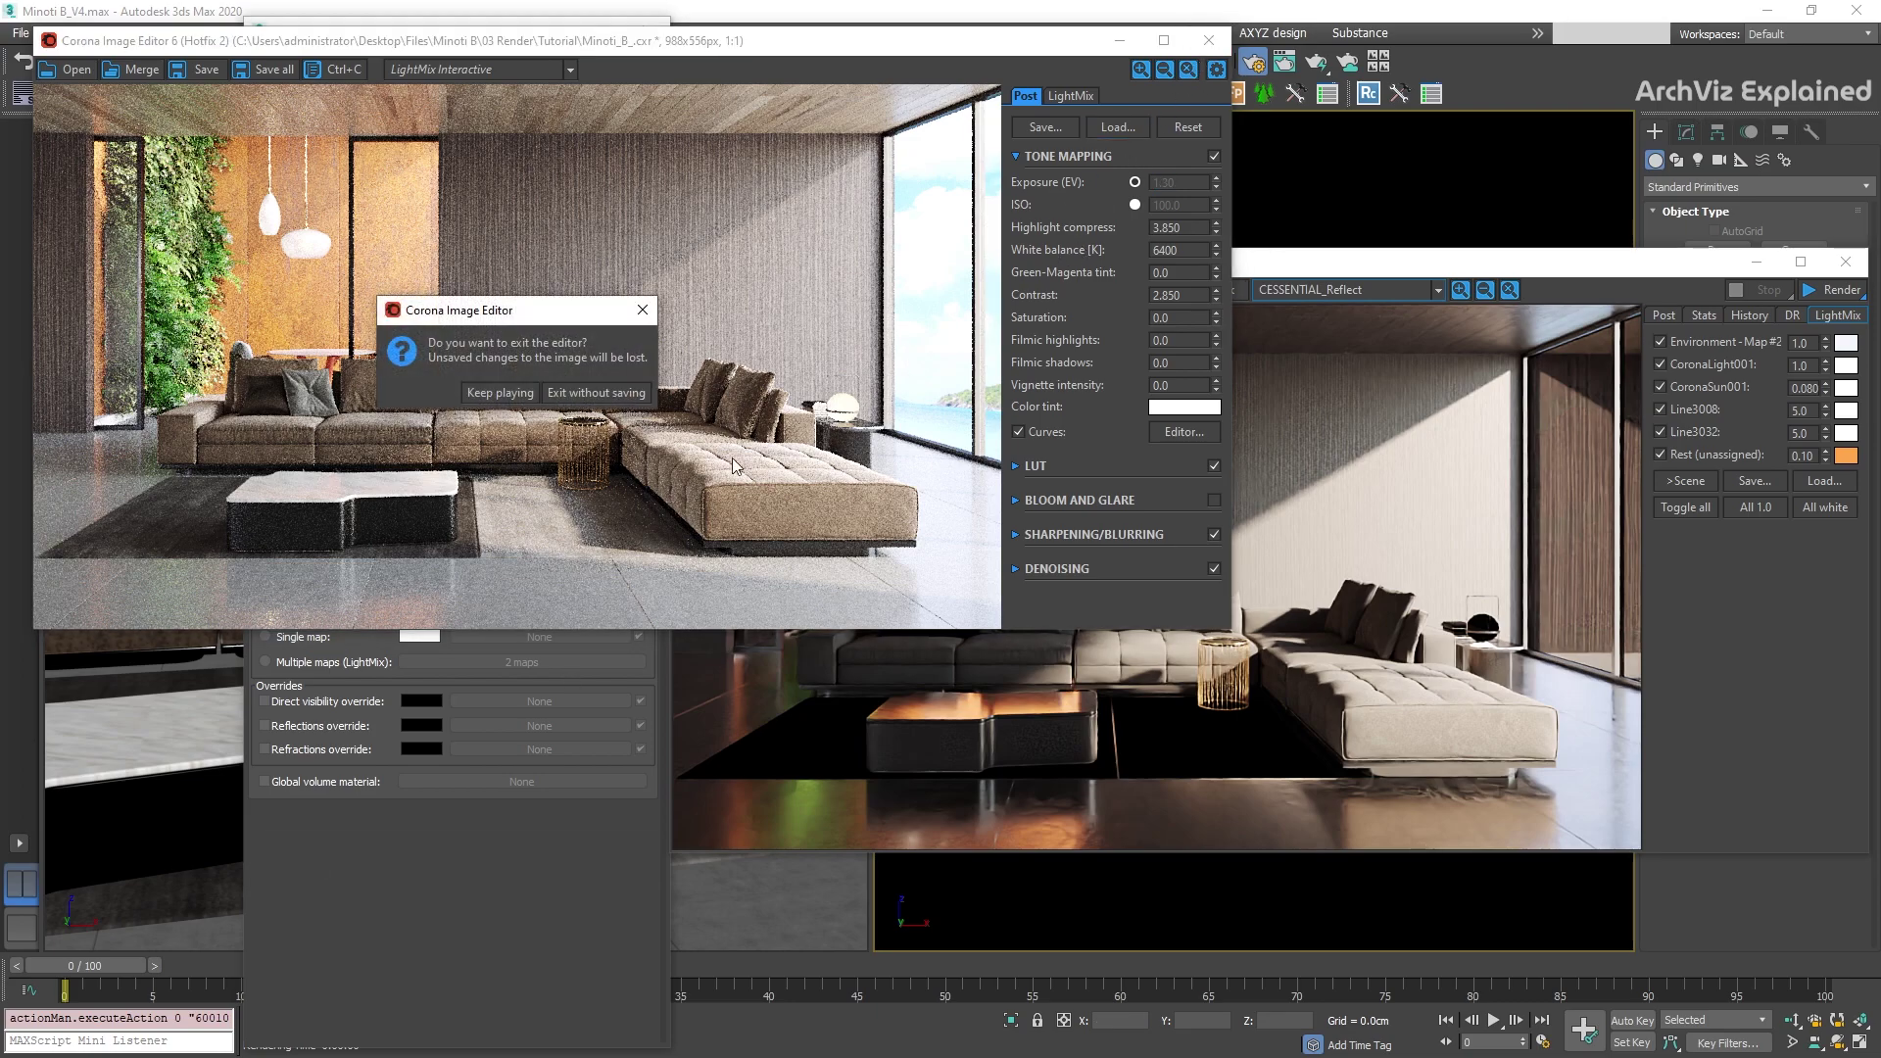
- Exit the editor without saving, view Interactive LightMix, then move and close its VFB copy
click(594, 393)
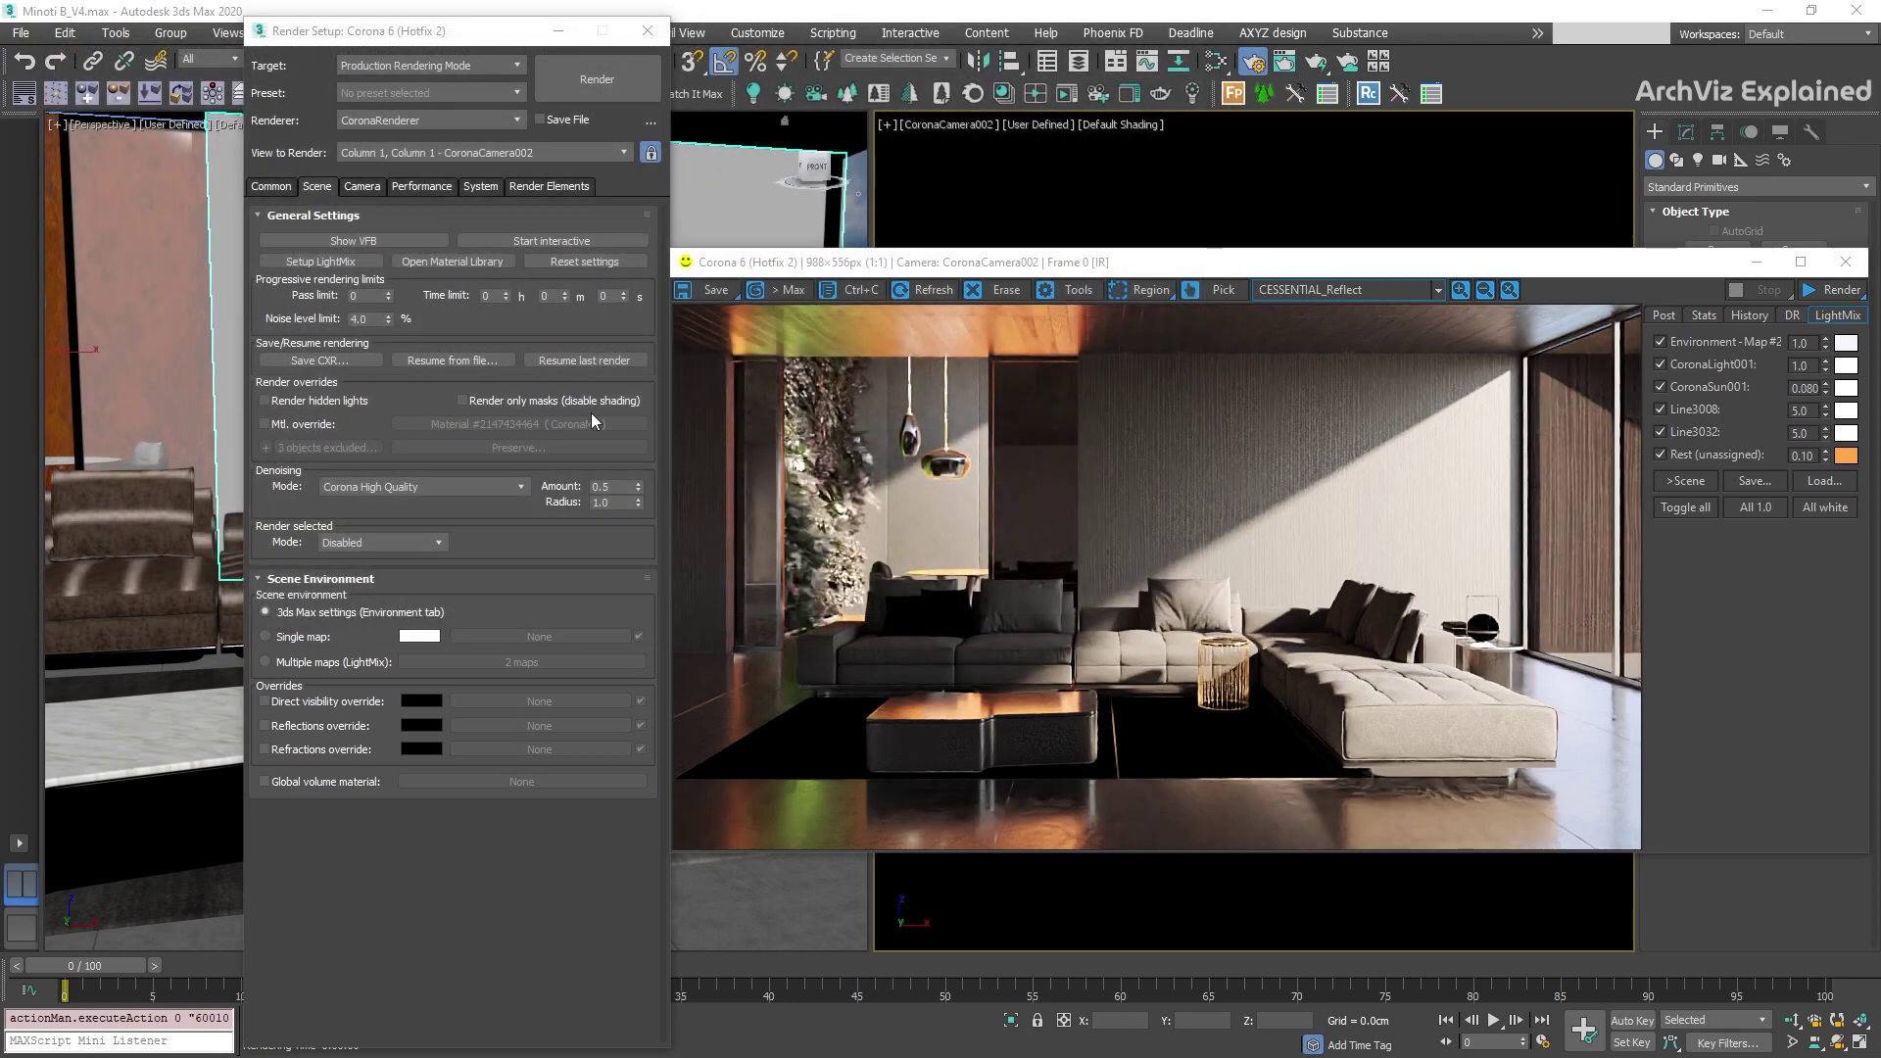
click(800, 288)
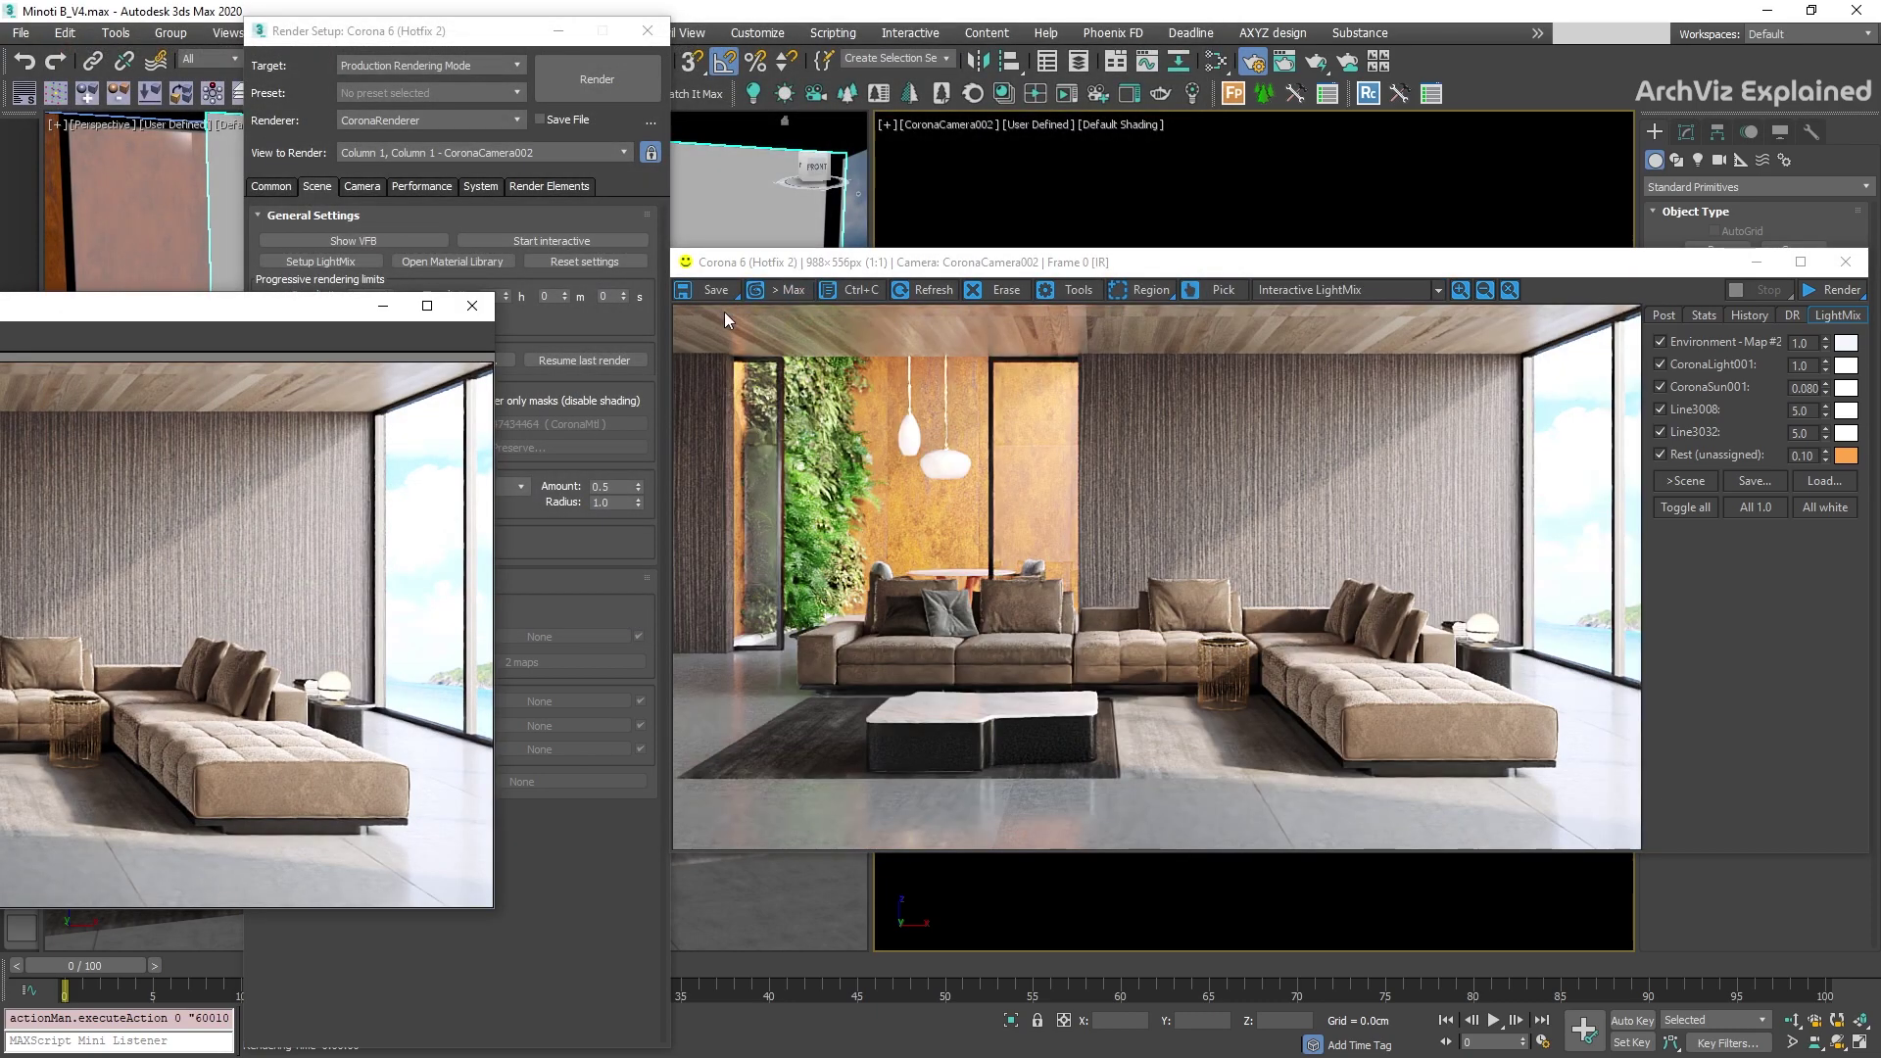
drag(326, 316, 995, 291)
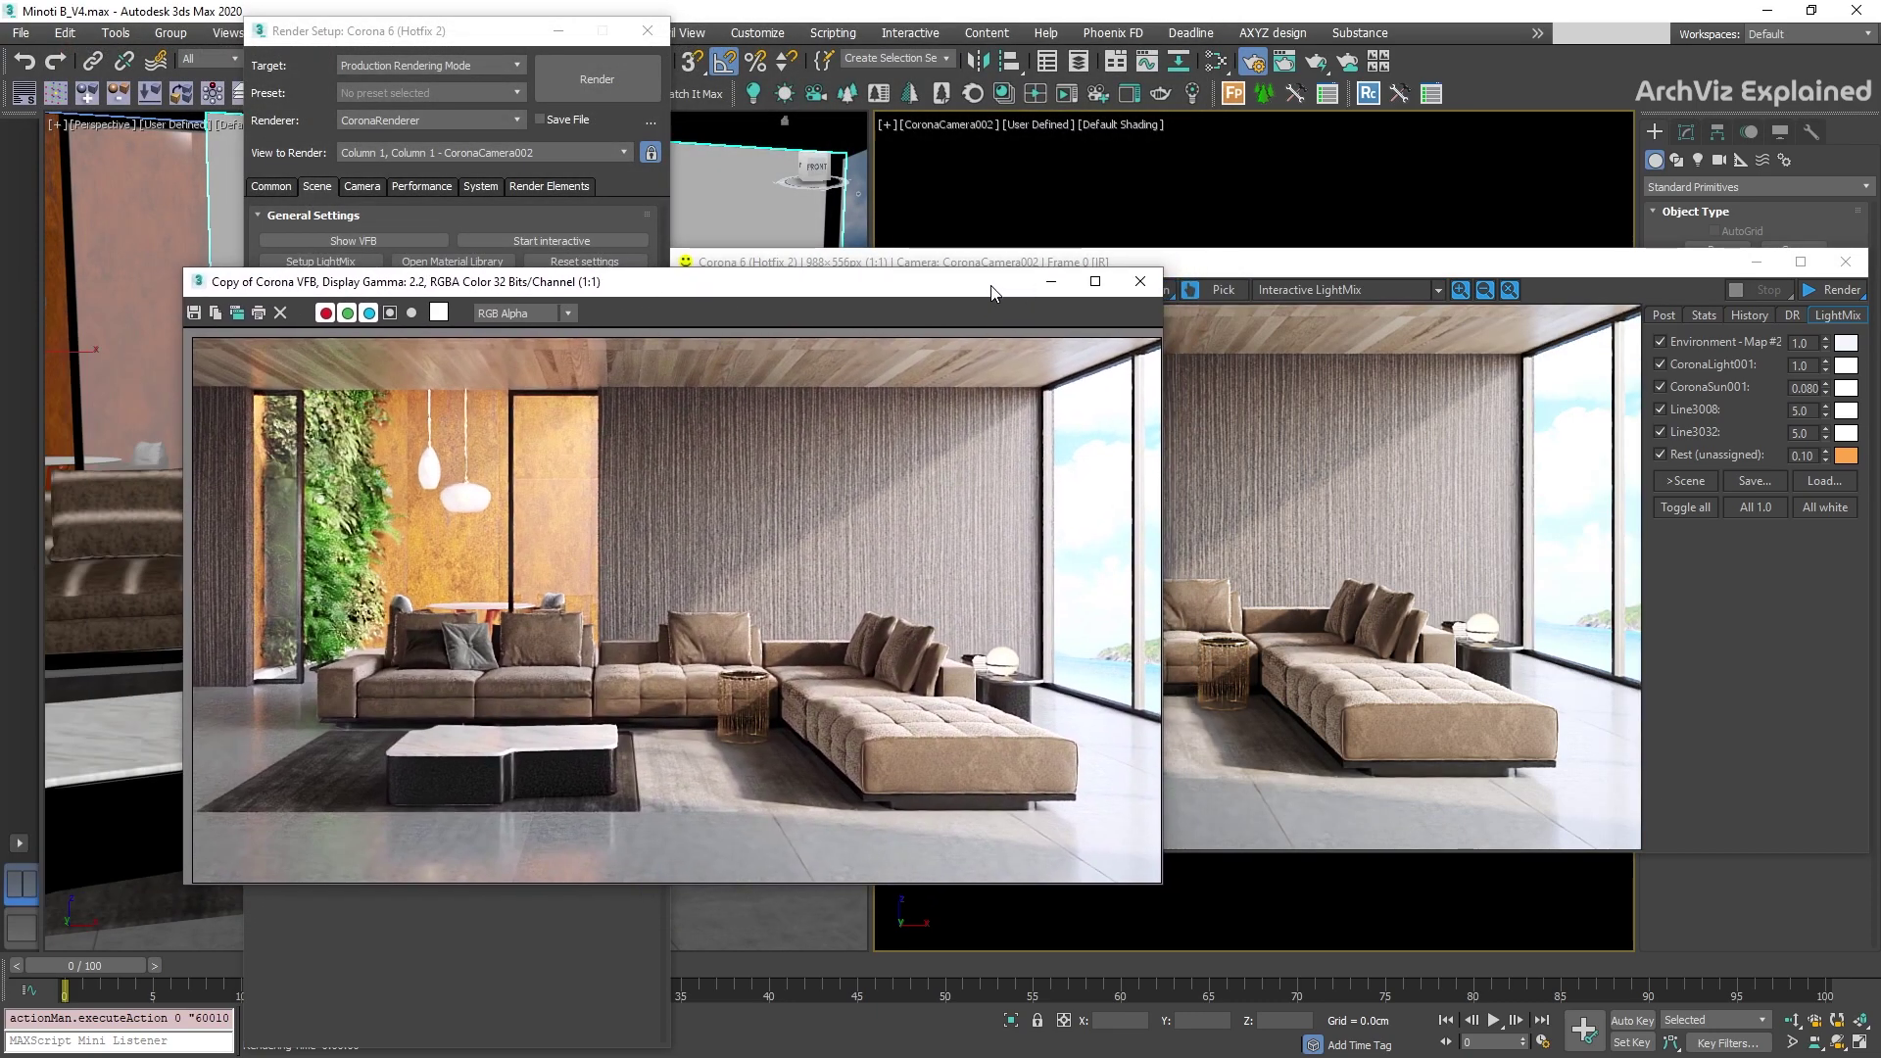
click(1162, 290)
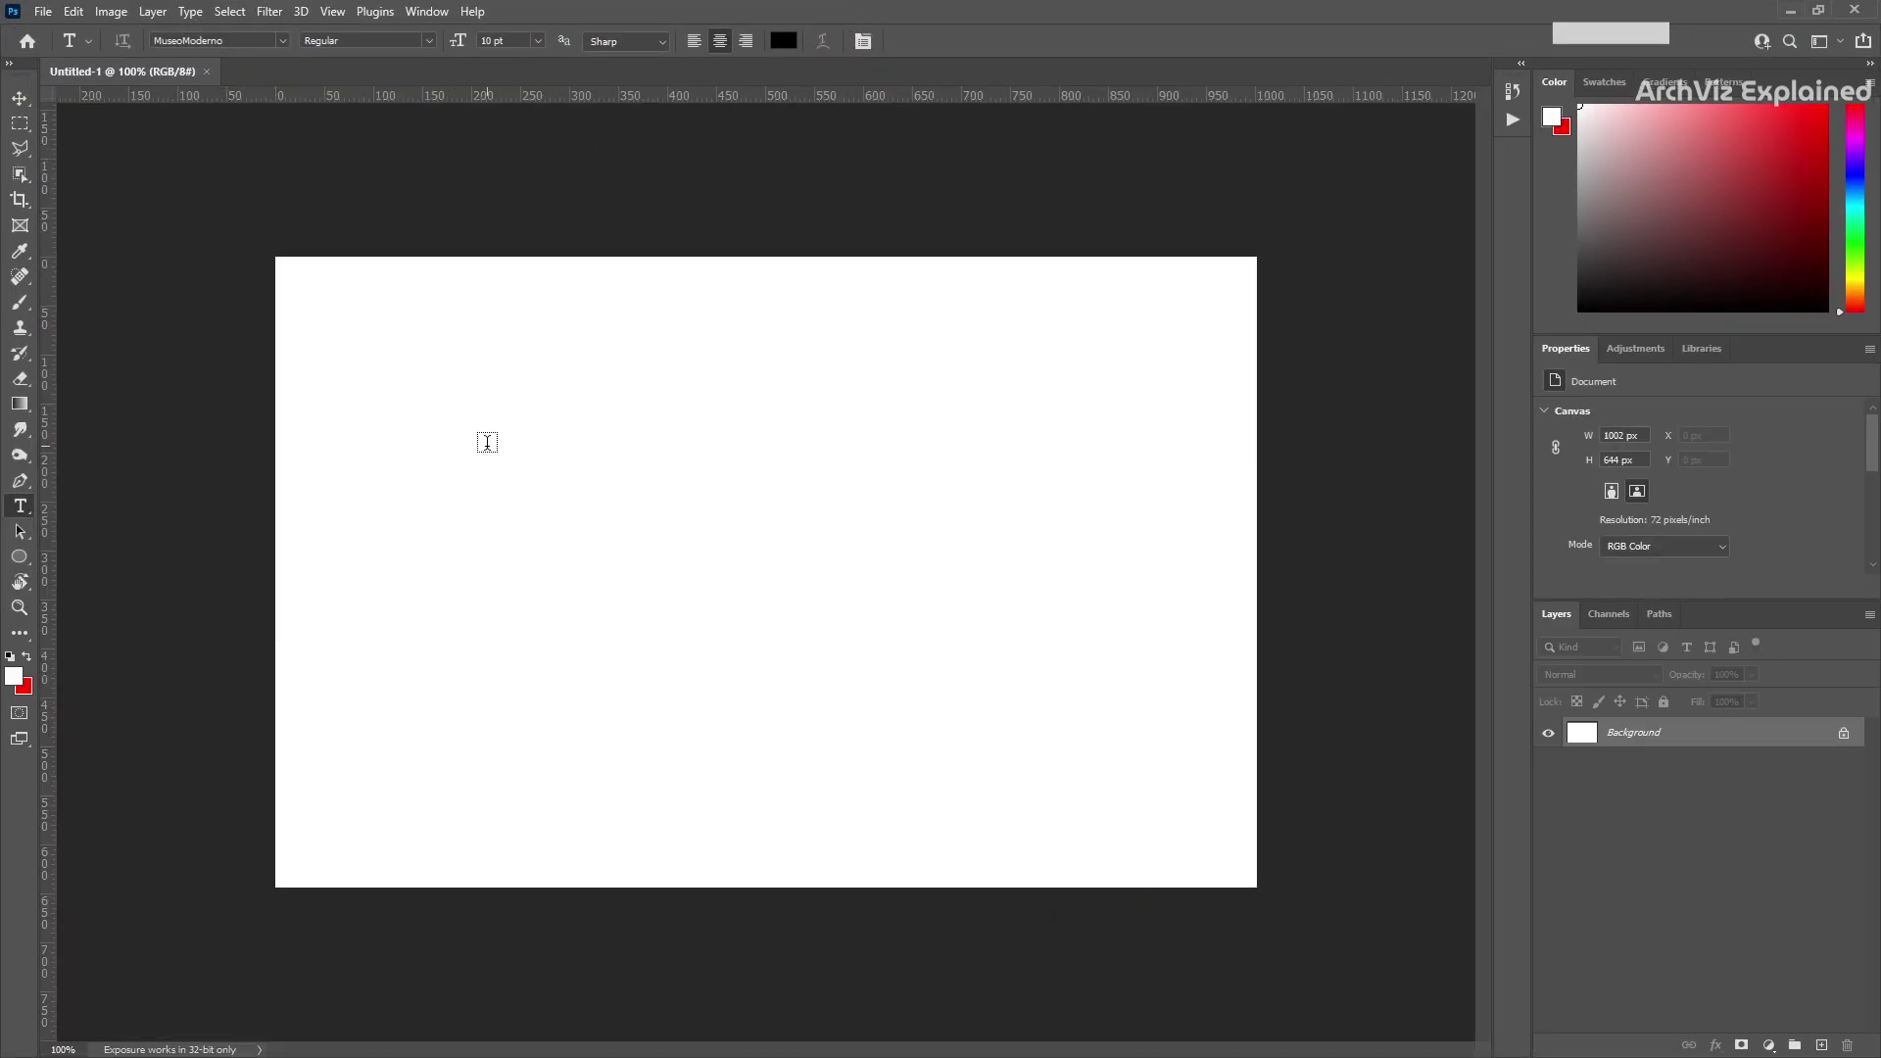
- Paste the render into Untitled-1 as Layer 1 and minimize Photoshop
key(ctrl+v)
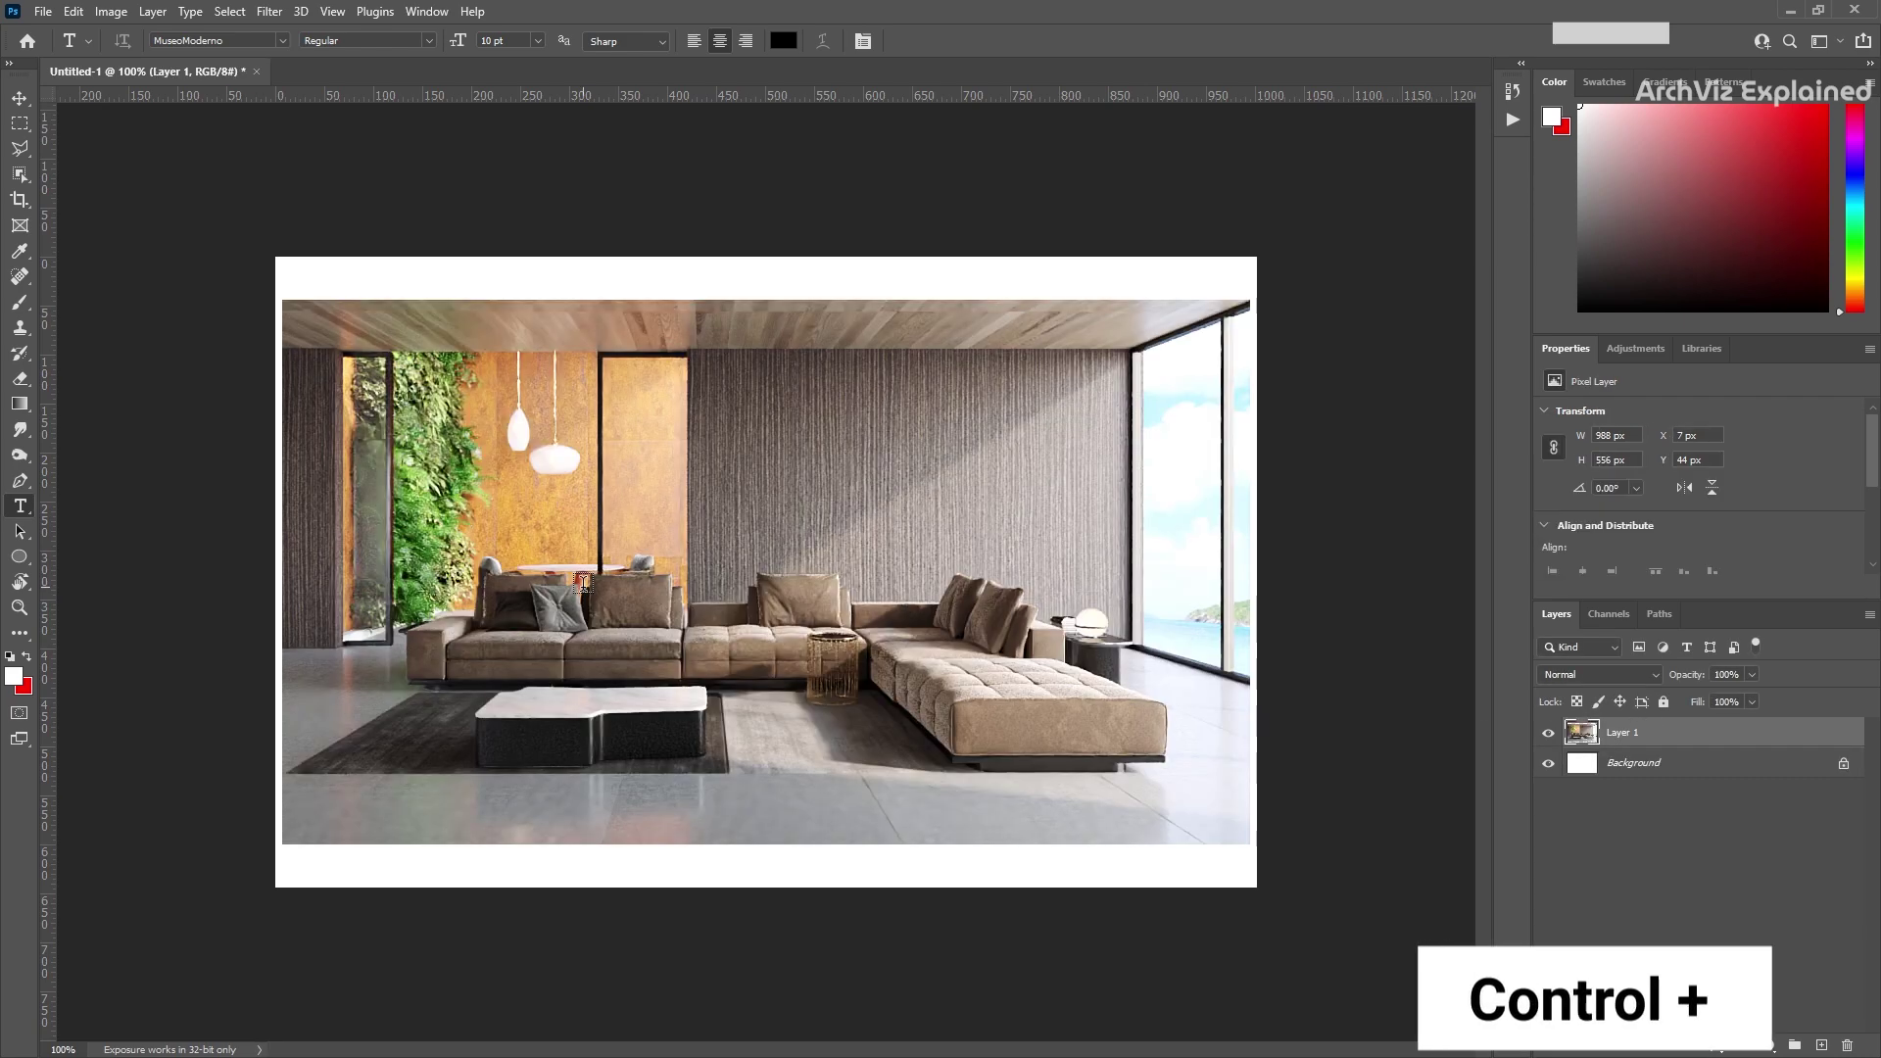
click(1790, 10)
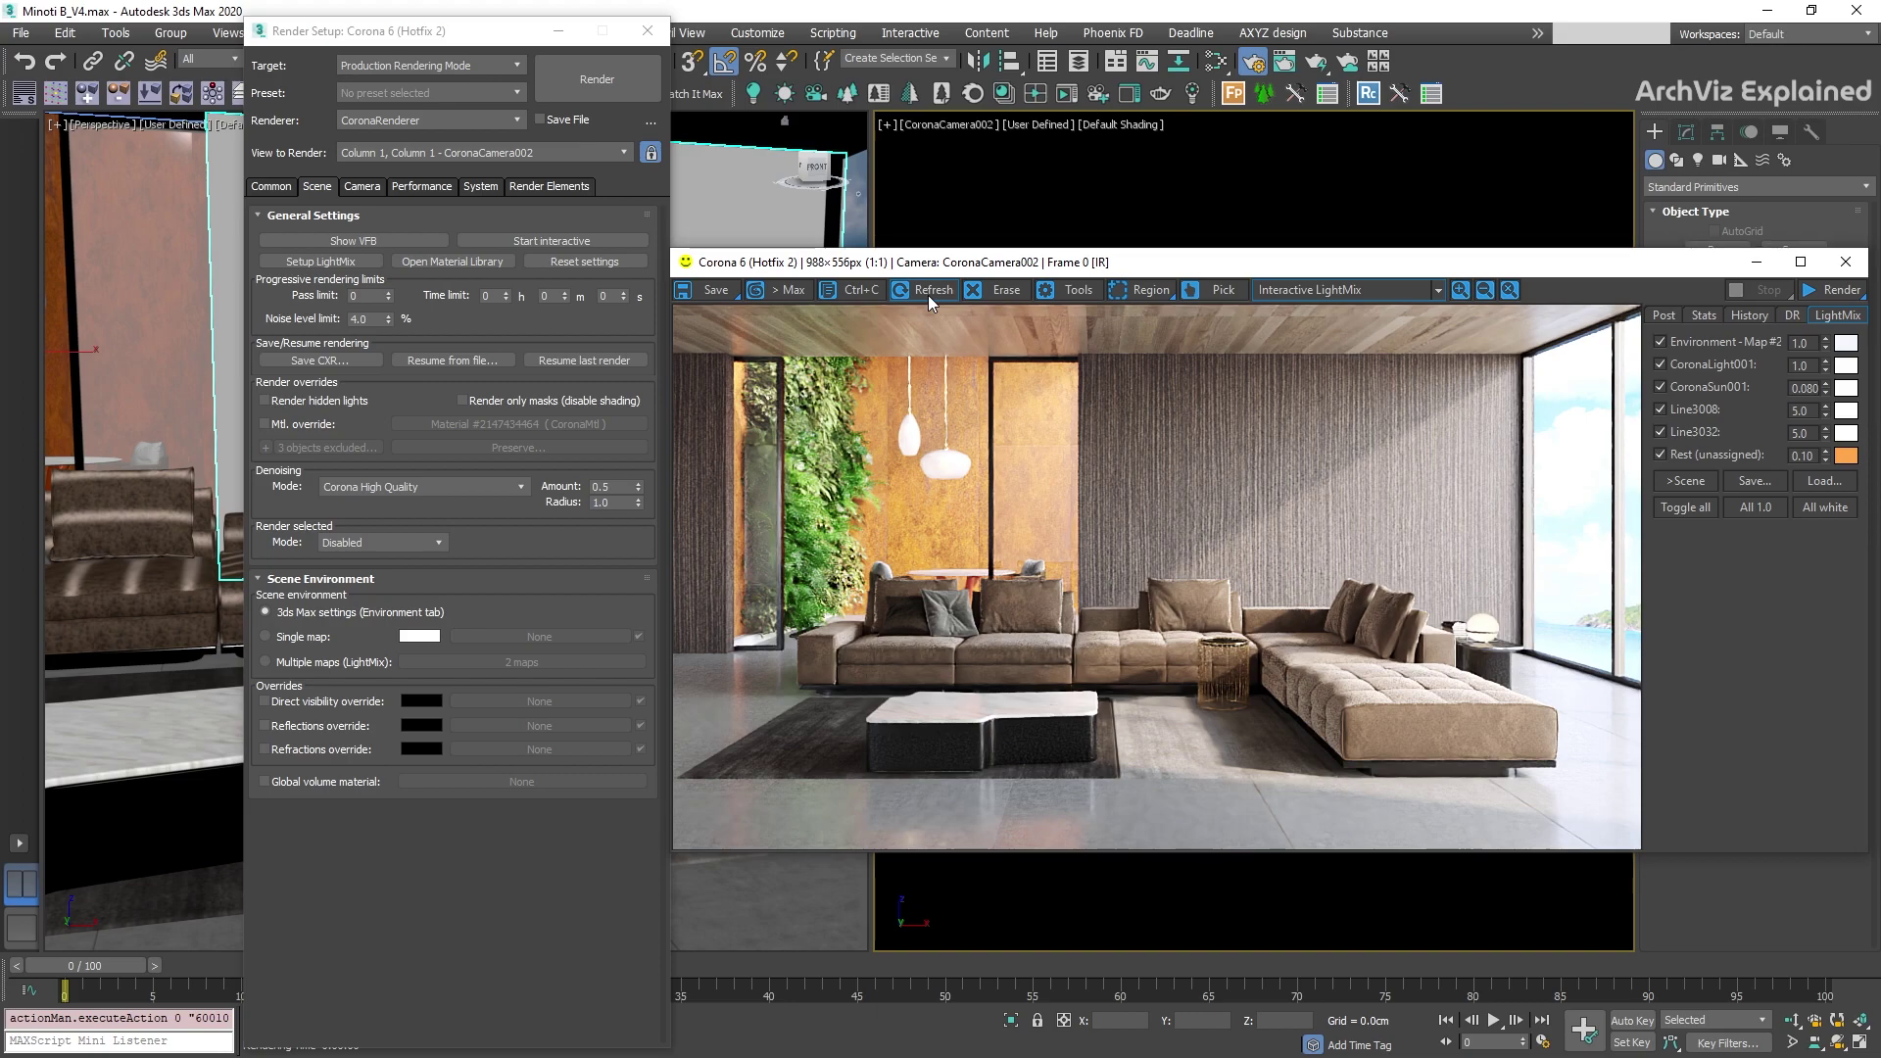
- Erase the Corona VFB image to black, confirm, and restart interactive rendering
click(973, 291)
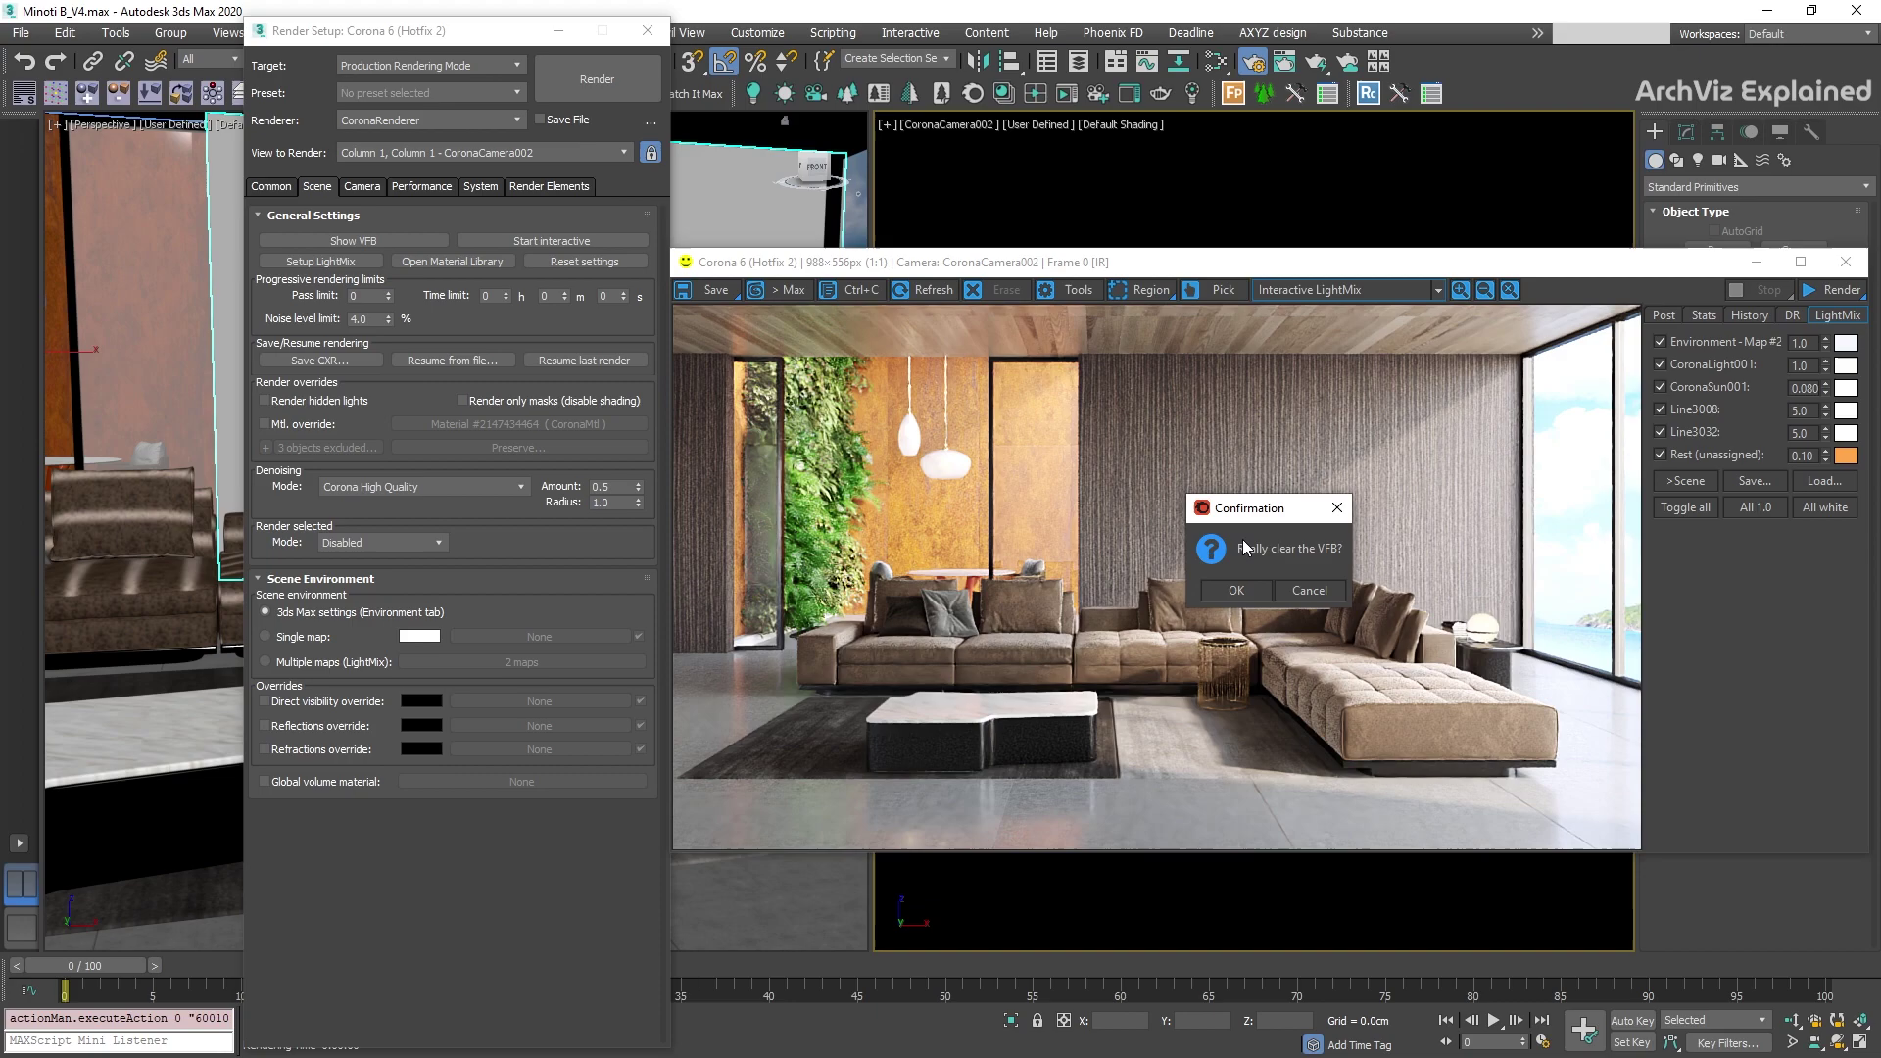
click(1236, 590)
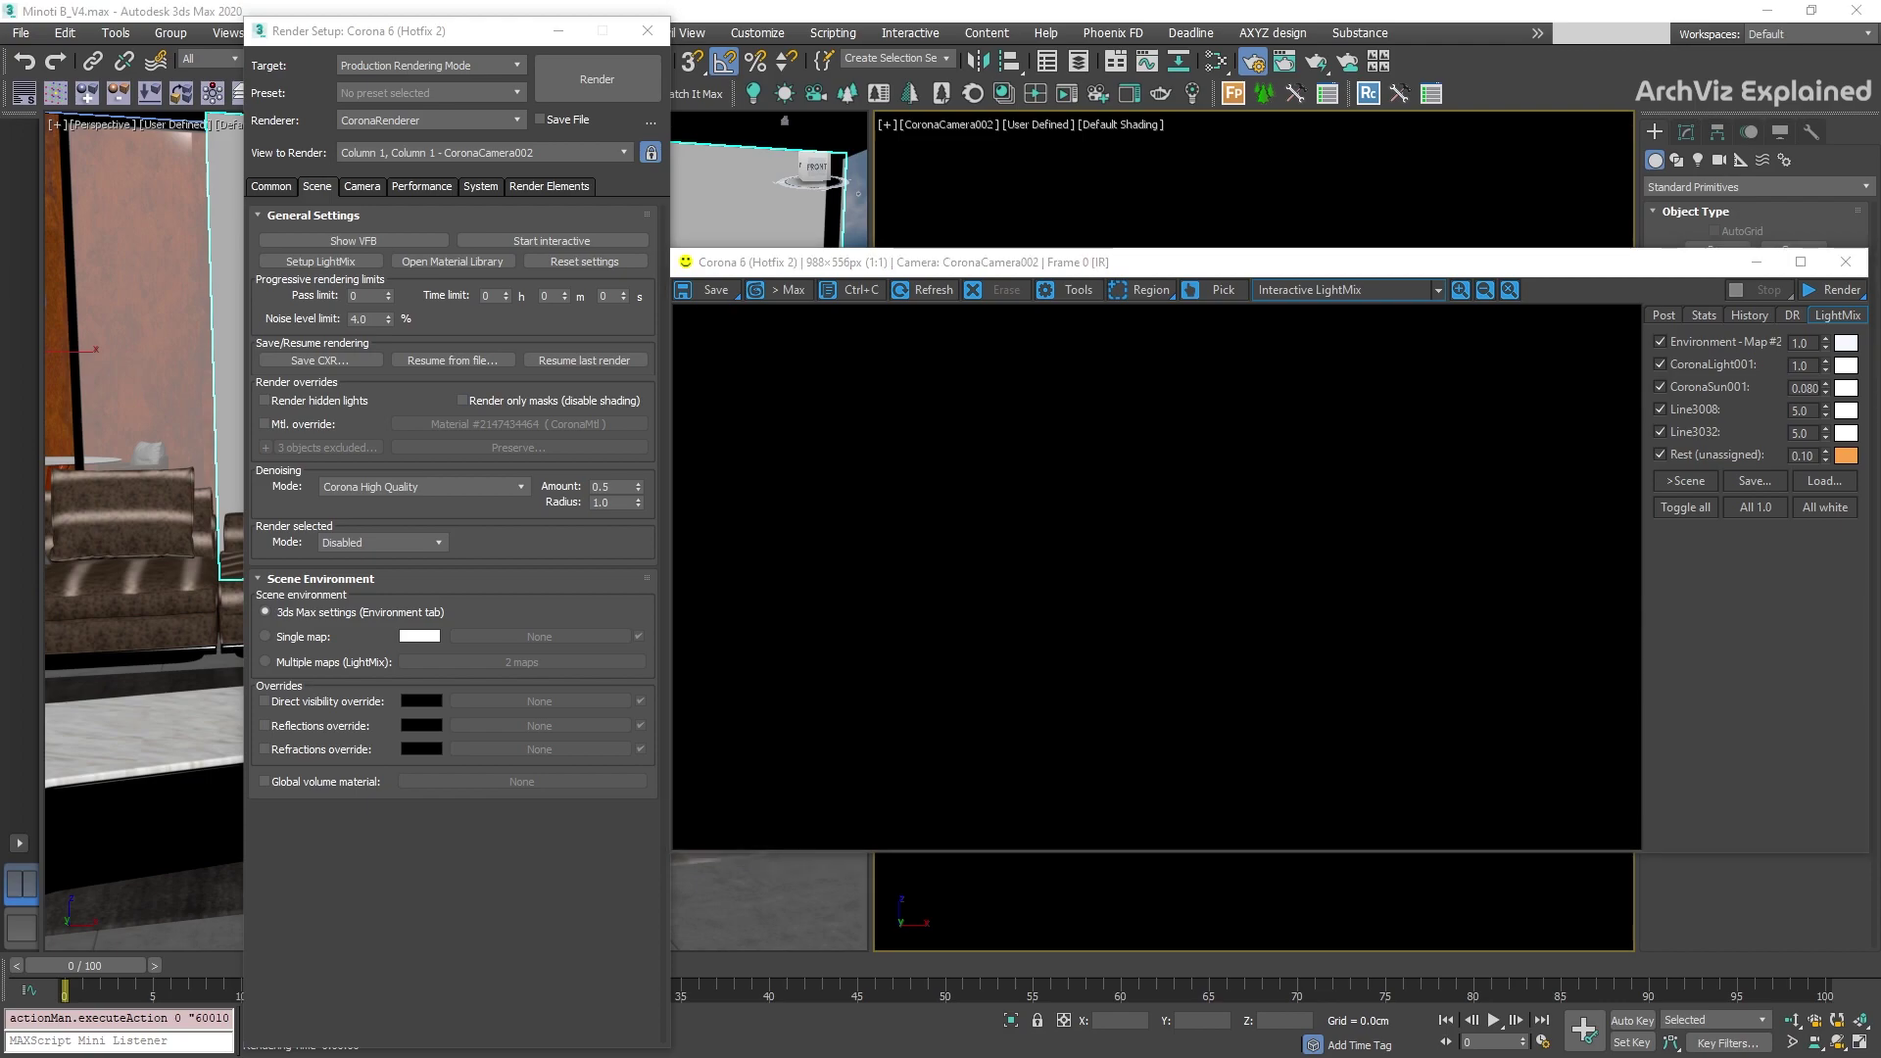
click(1072, 290)
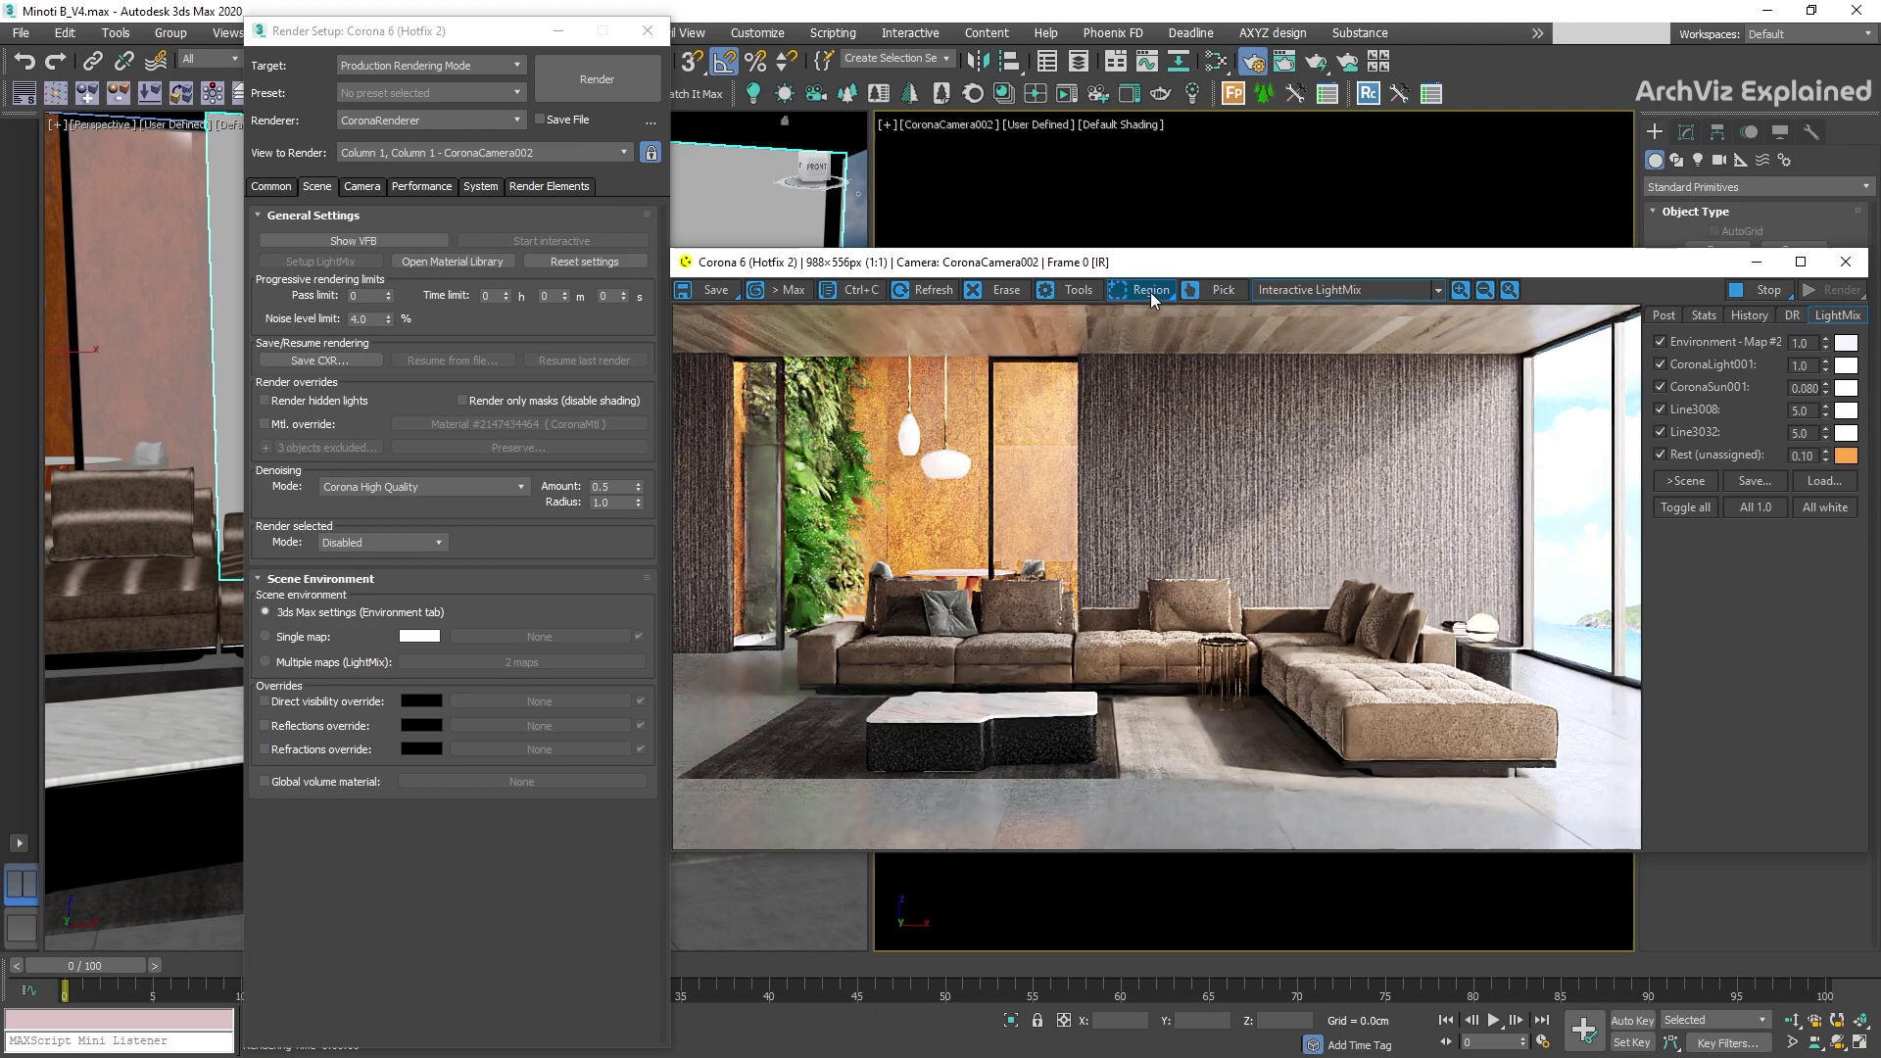
- Turn on Region and draw regions over the middle sofa cushion, coffee table end and pendant lamps
click(1149, 290)
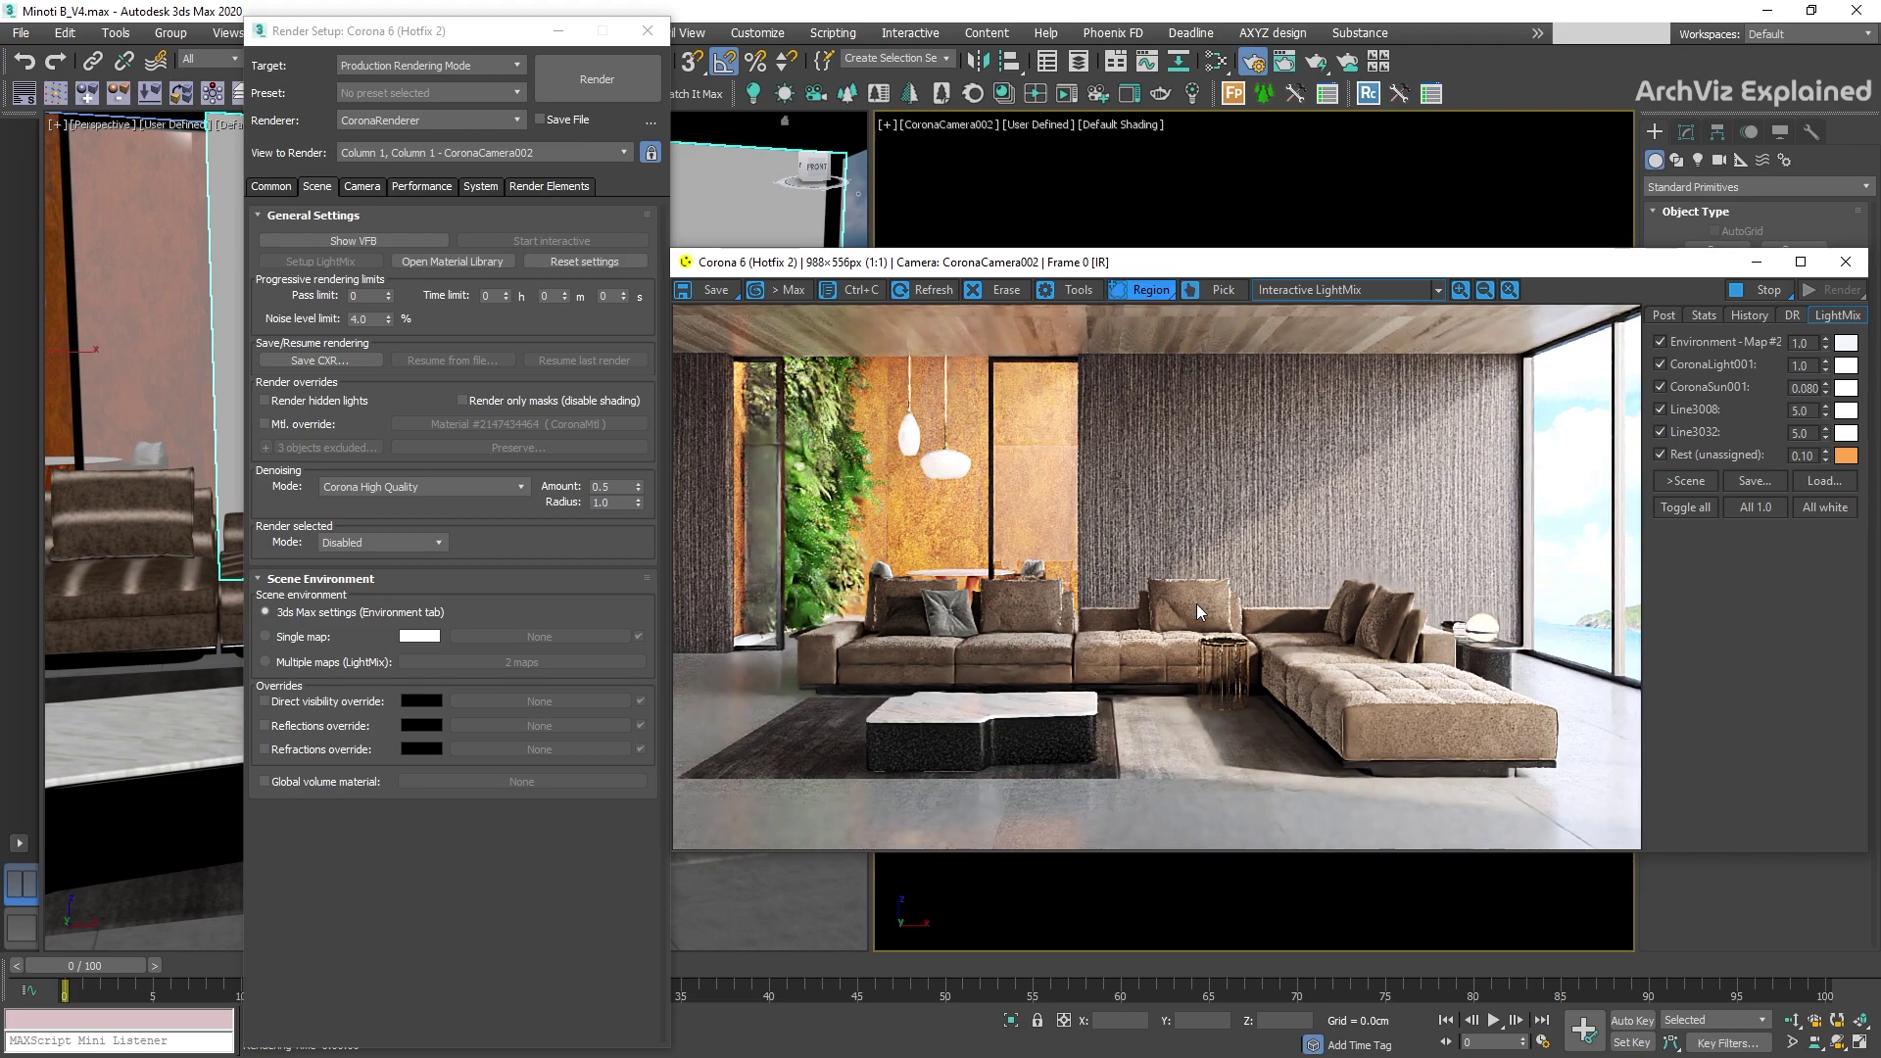
drag(1127, 670, 1241, 564)
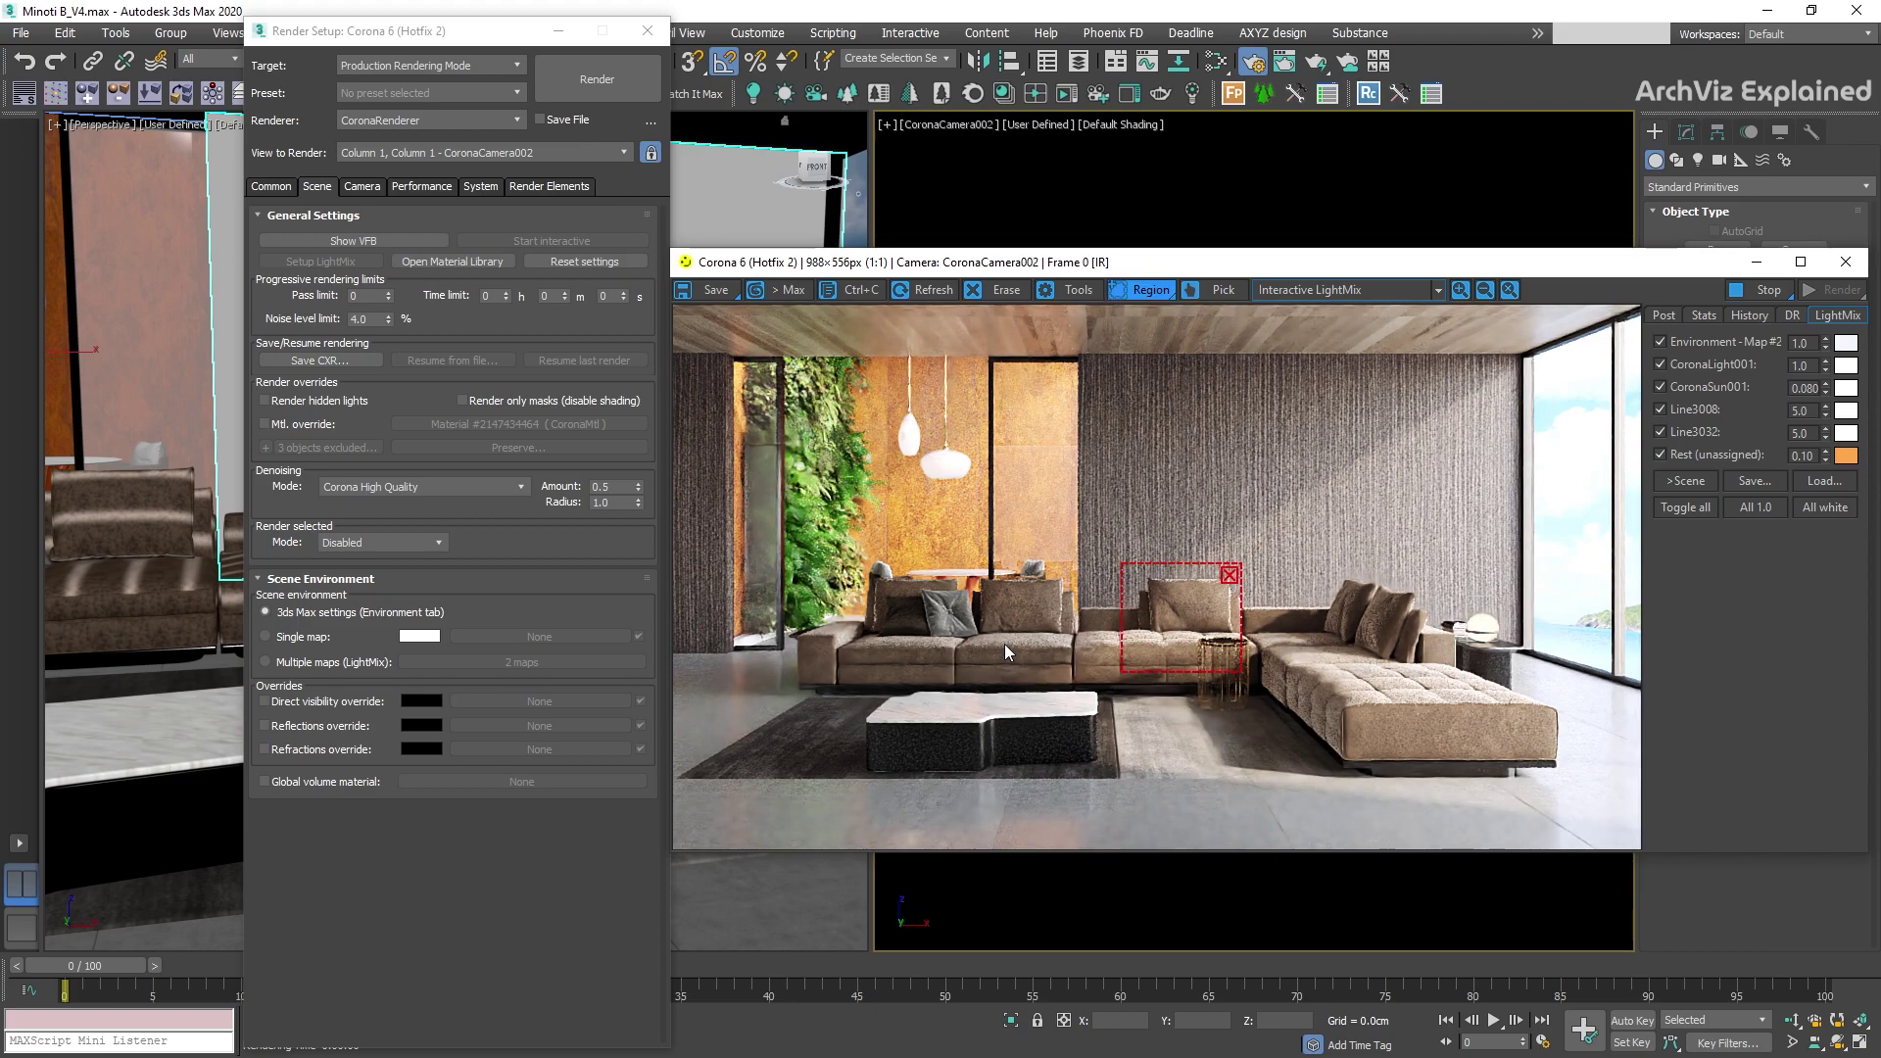
drag(1039, 703, 1094, 766)
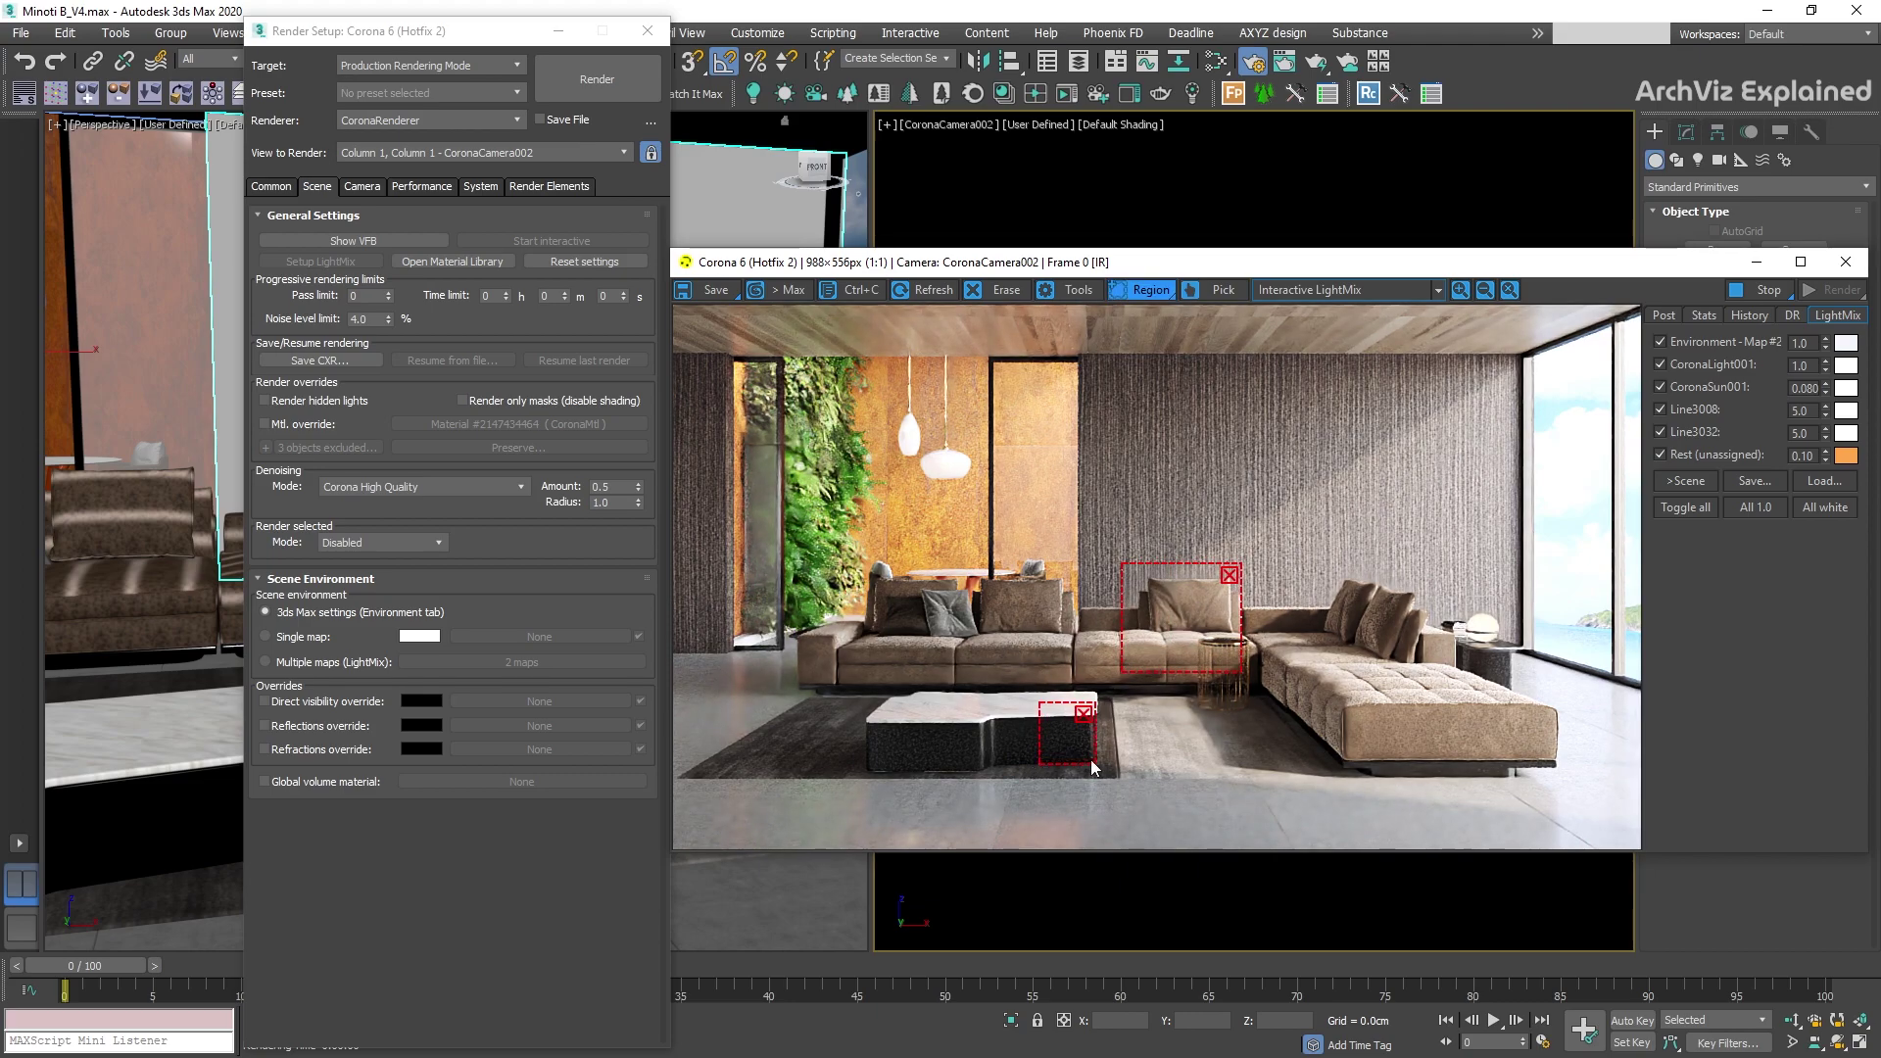
drag(982, 390, 880, 506)
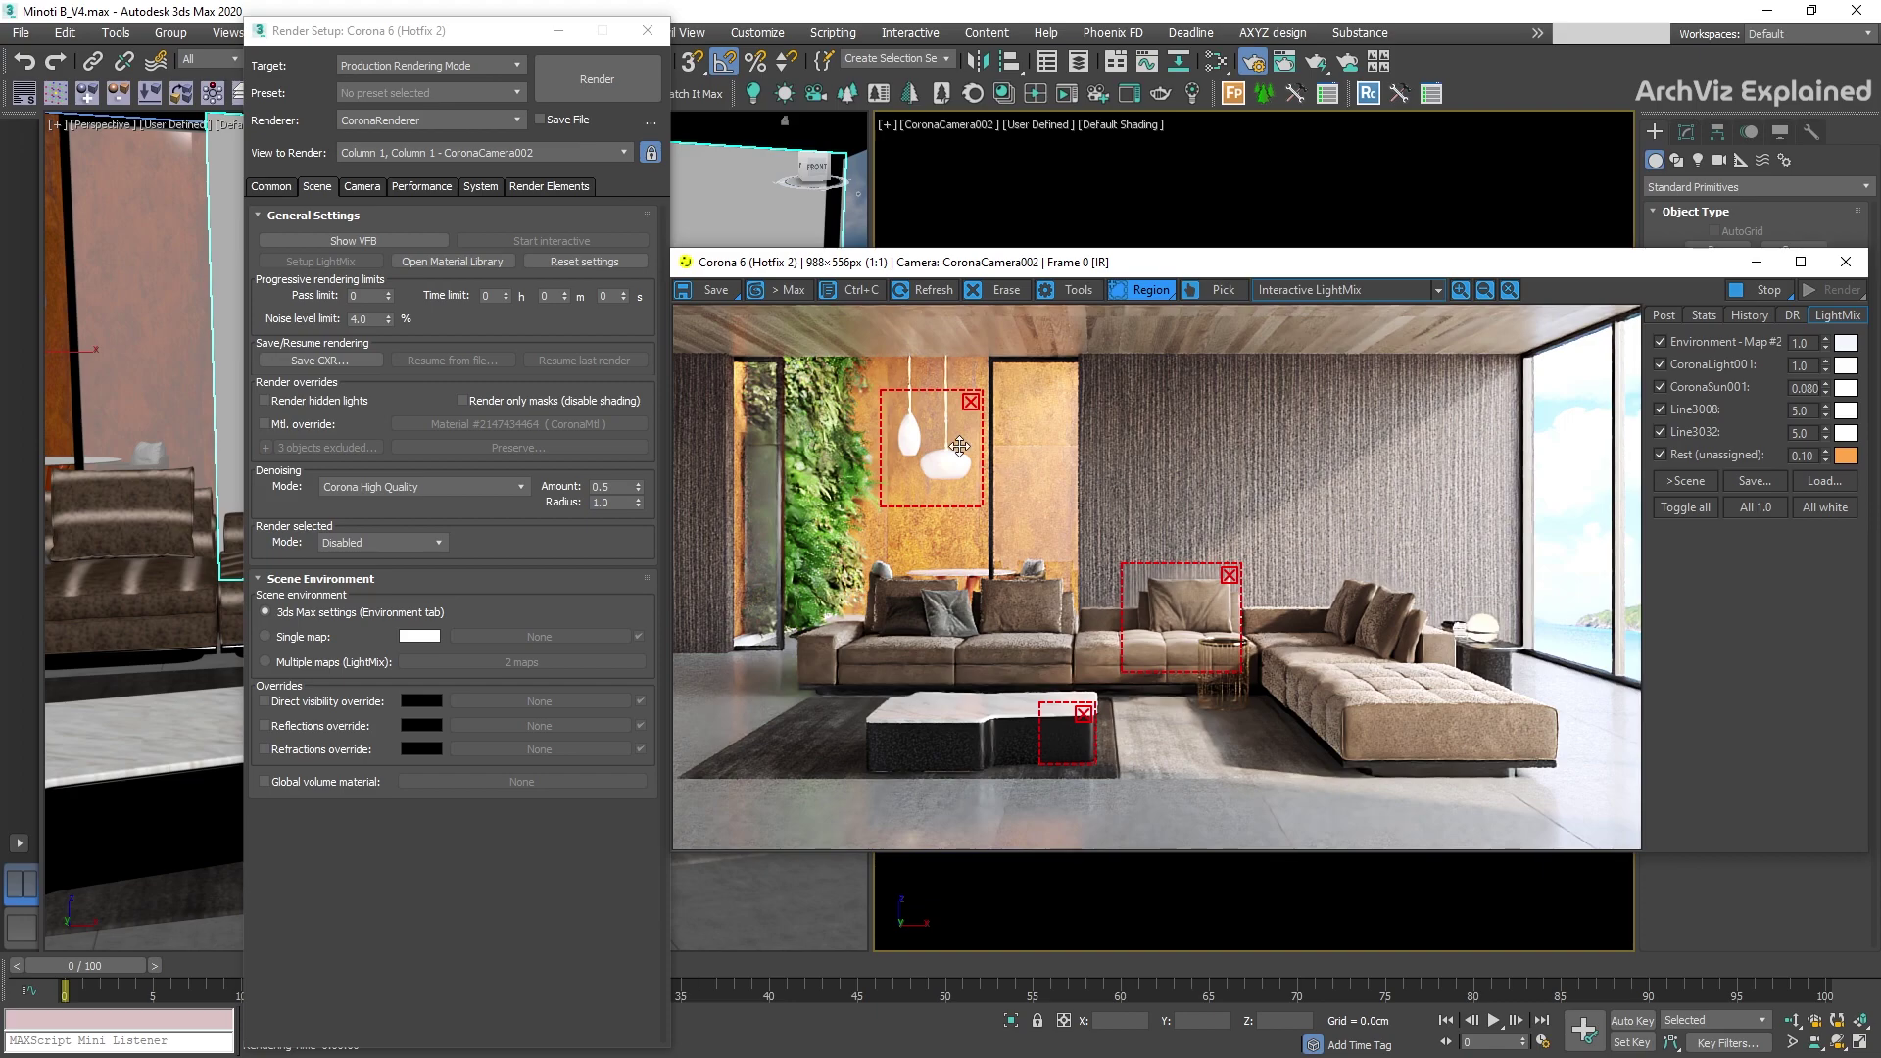
- Move and resize the regions onto the chaise cushions and the sofa arm
drag(960, 446, 1470, 691)
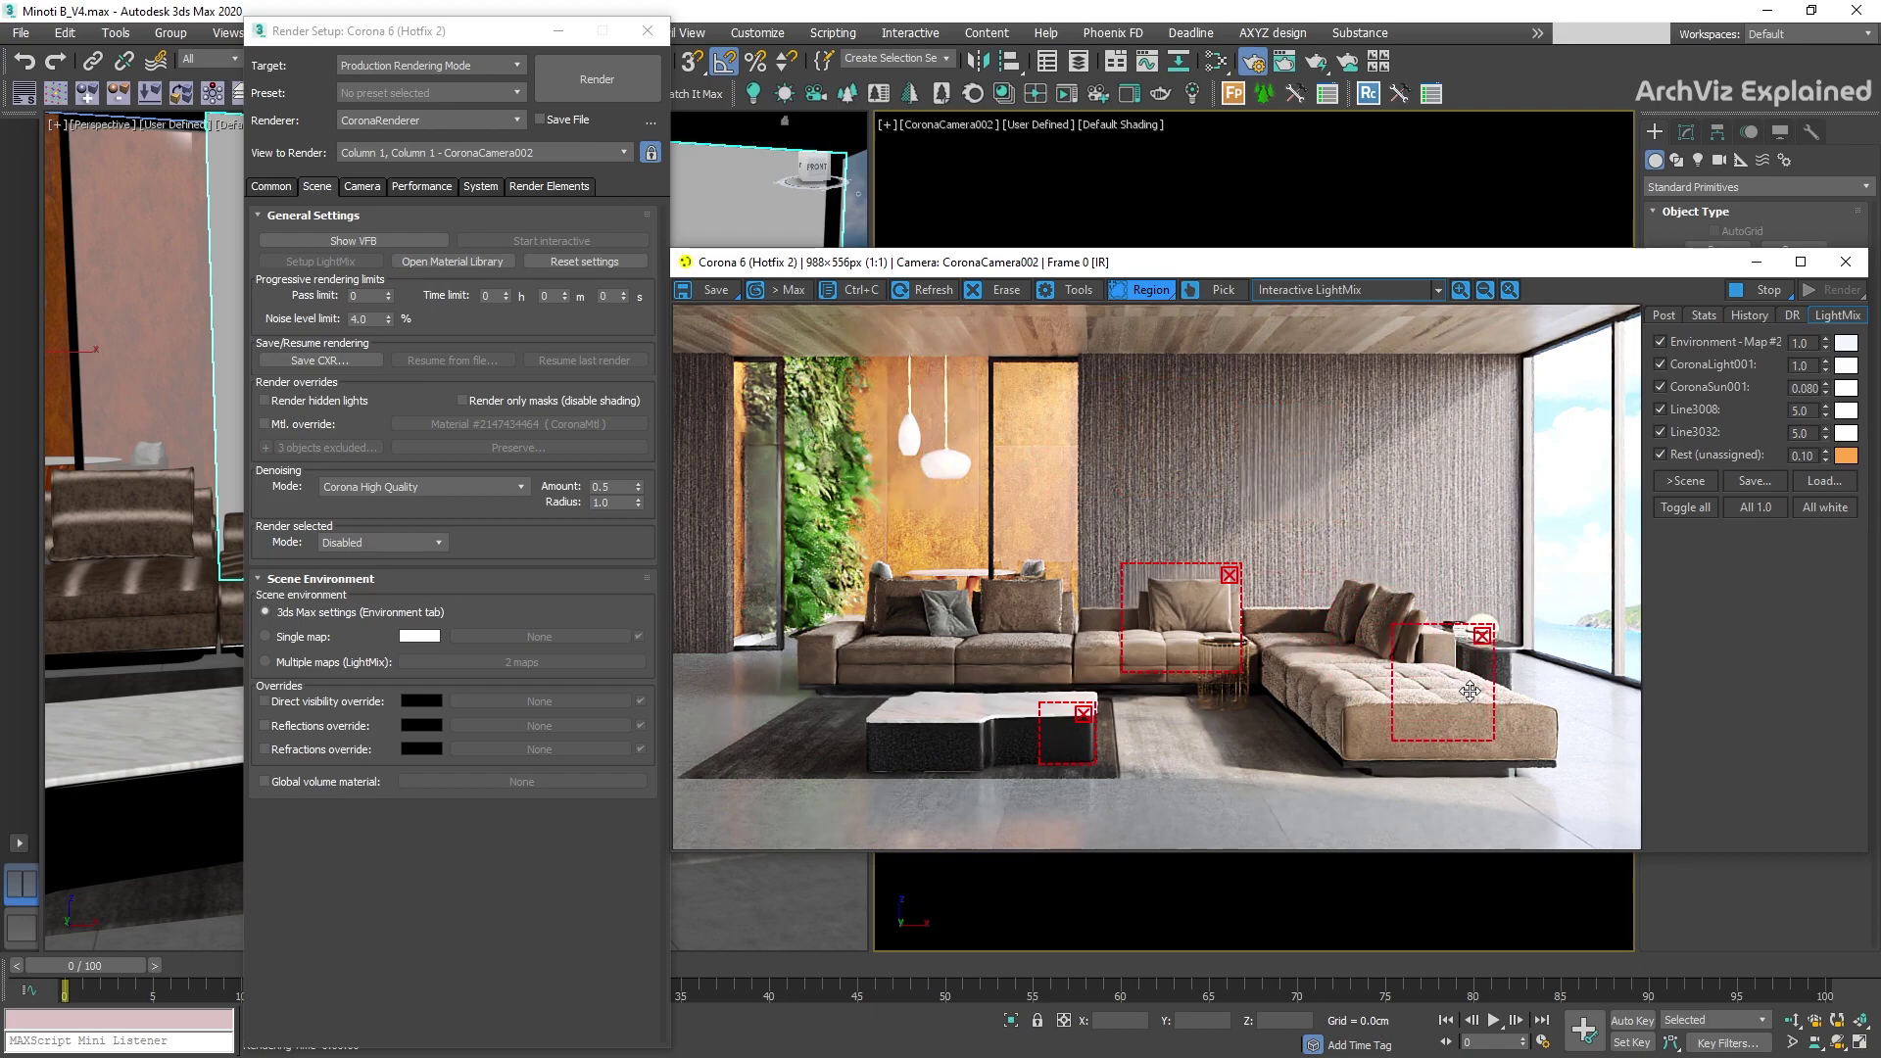
drag(1451, 620, 1270, 614)
mouse_move(1070, 746)
mouse_down()
mouse_move(1146, 733)
mouse_move(1192, 695)
mouse_move(1276, 742)
mouse_up()
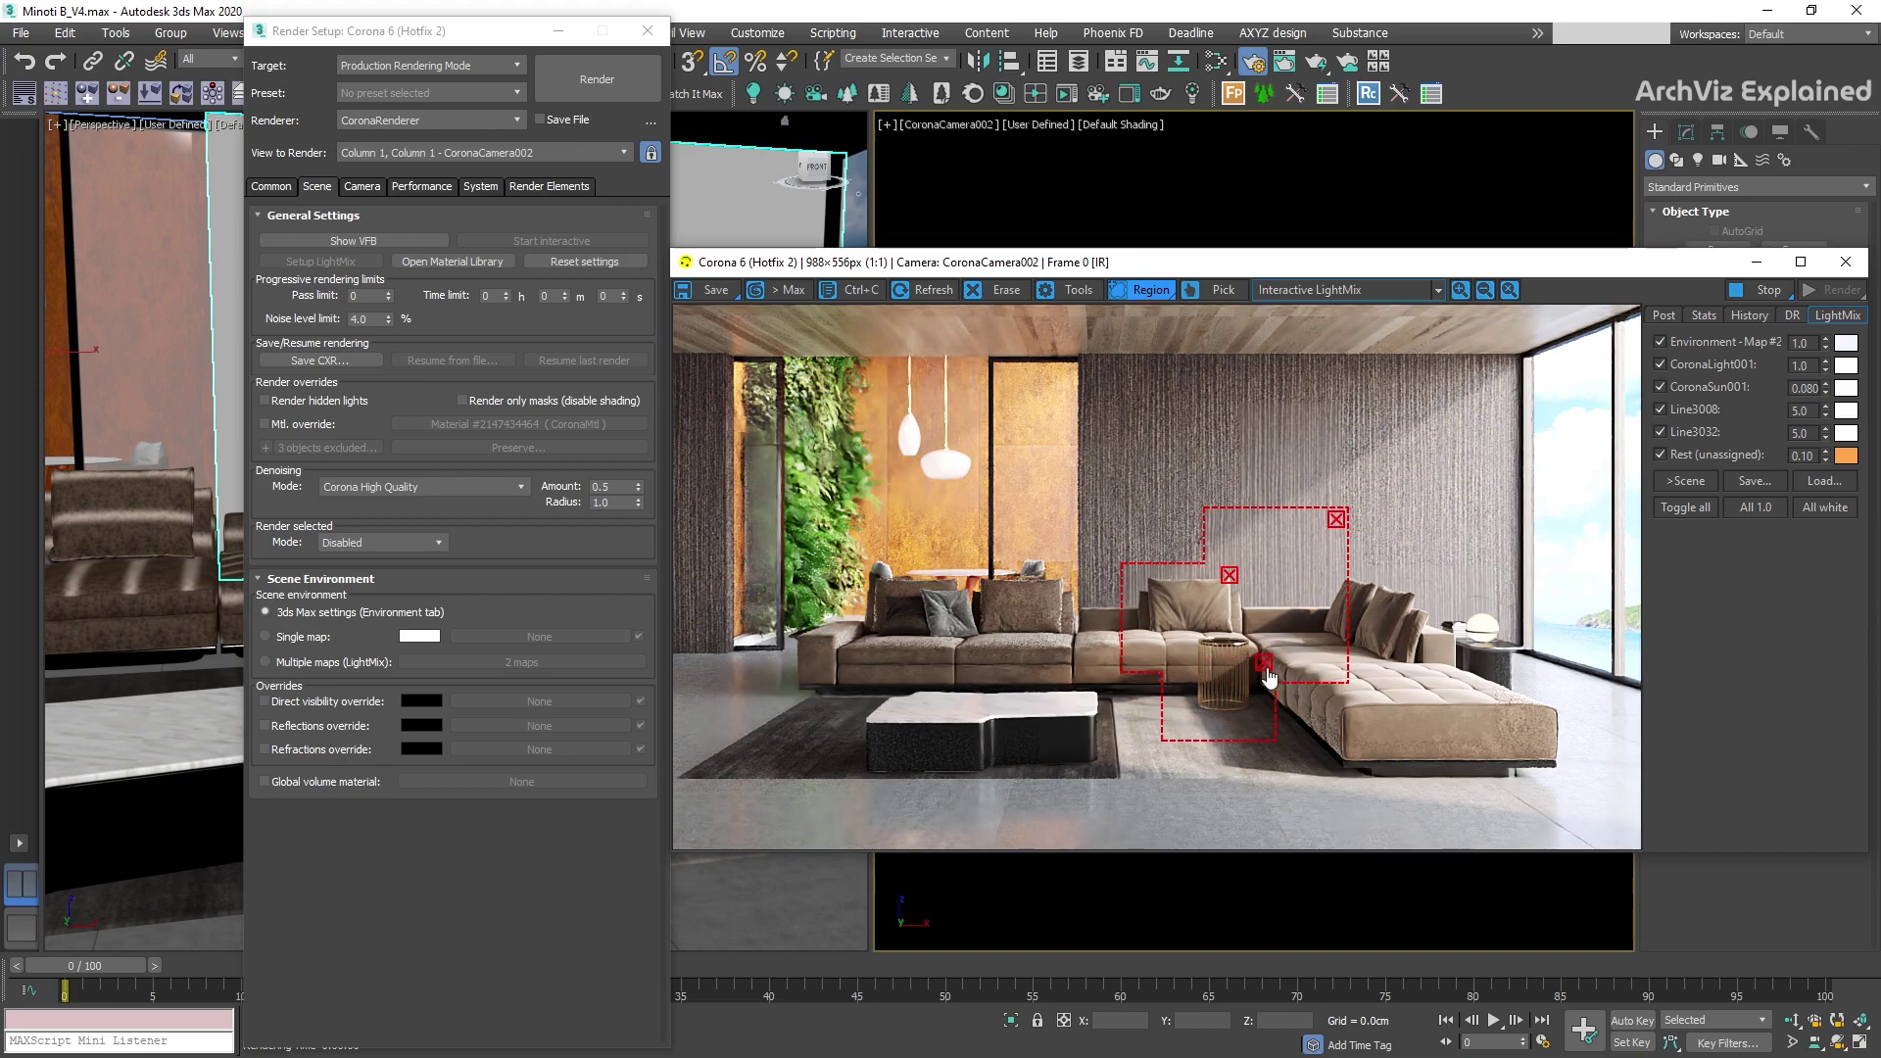
drag(1274, 663, 1300, 790)
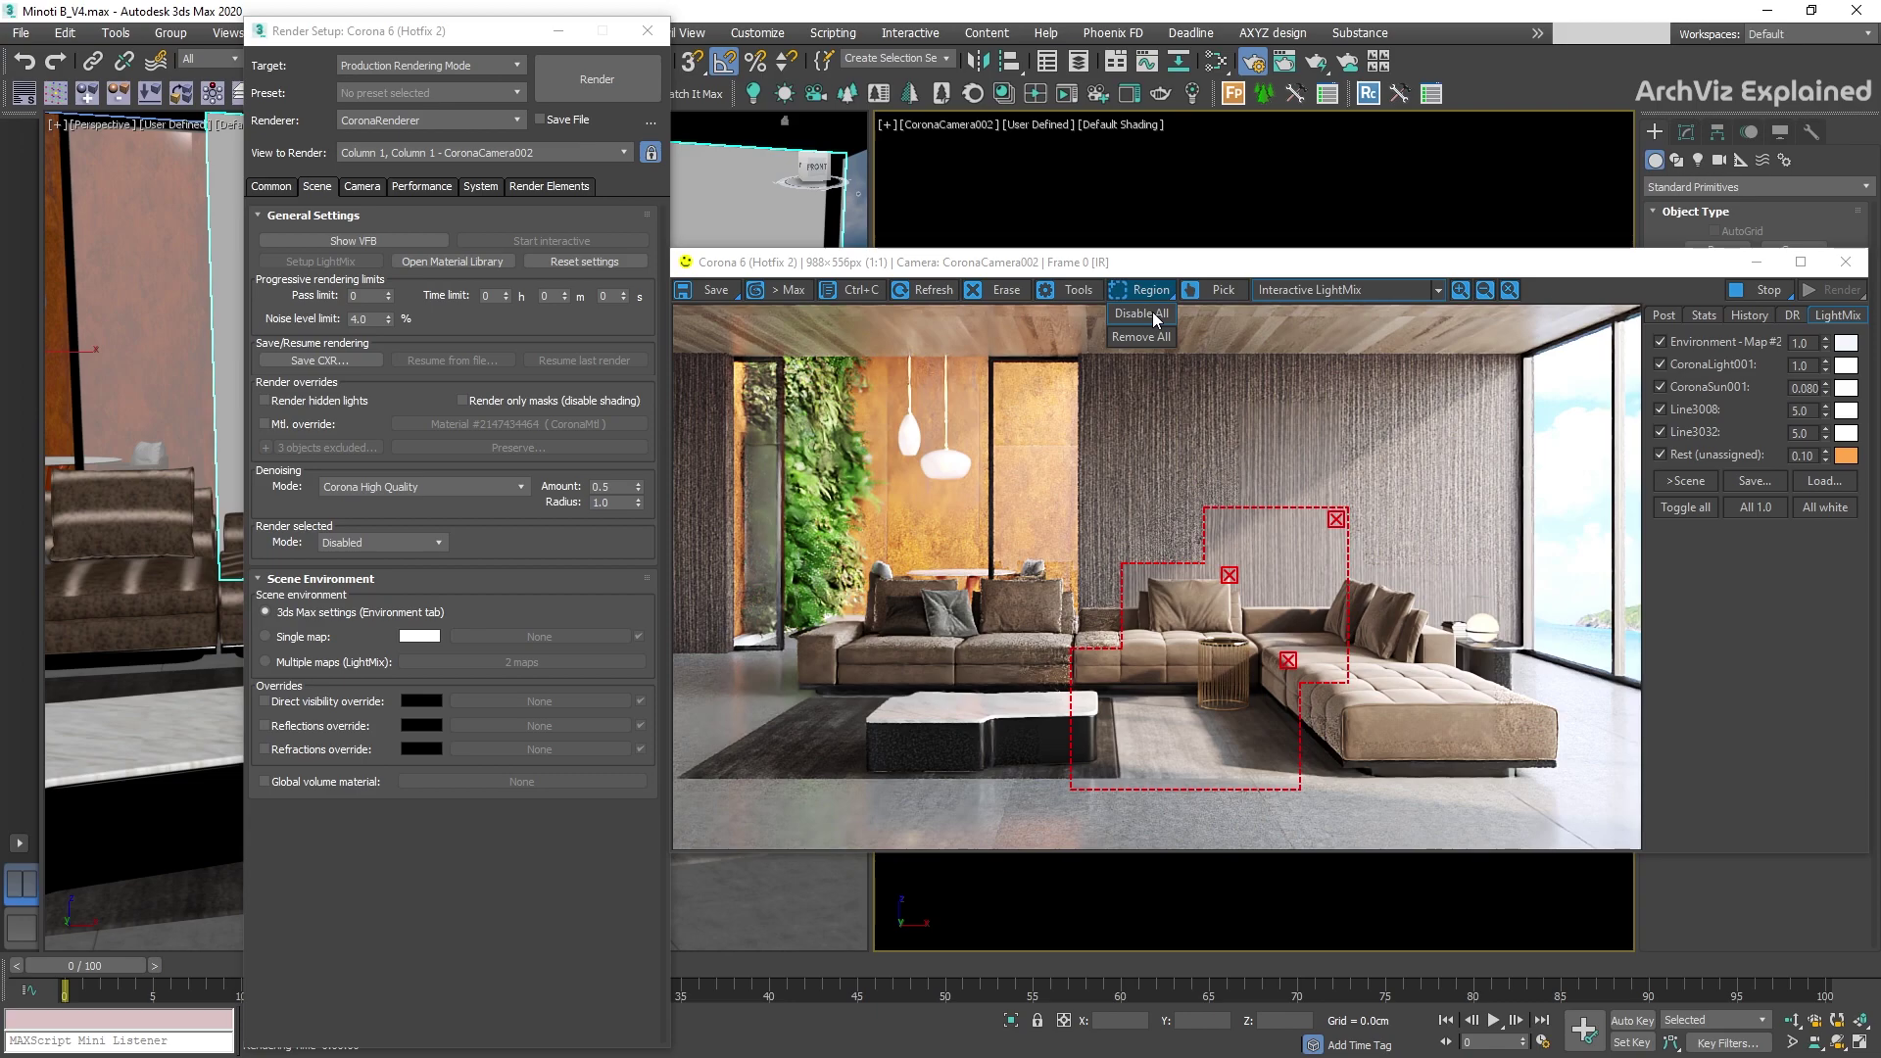
- Toggle the render regions off and back on, then use Remove All in the Region options
click(1152, 313)
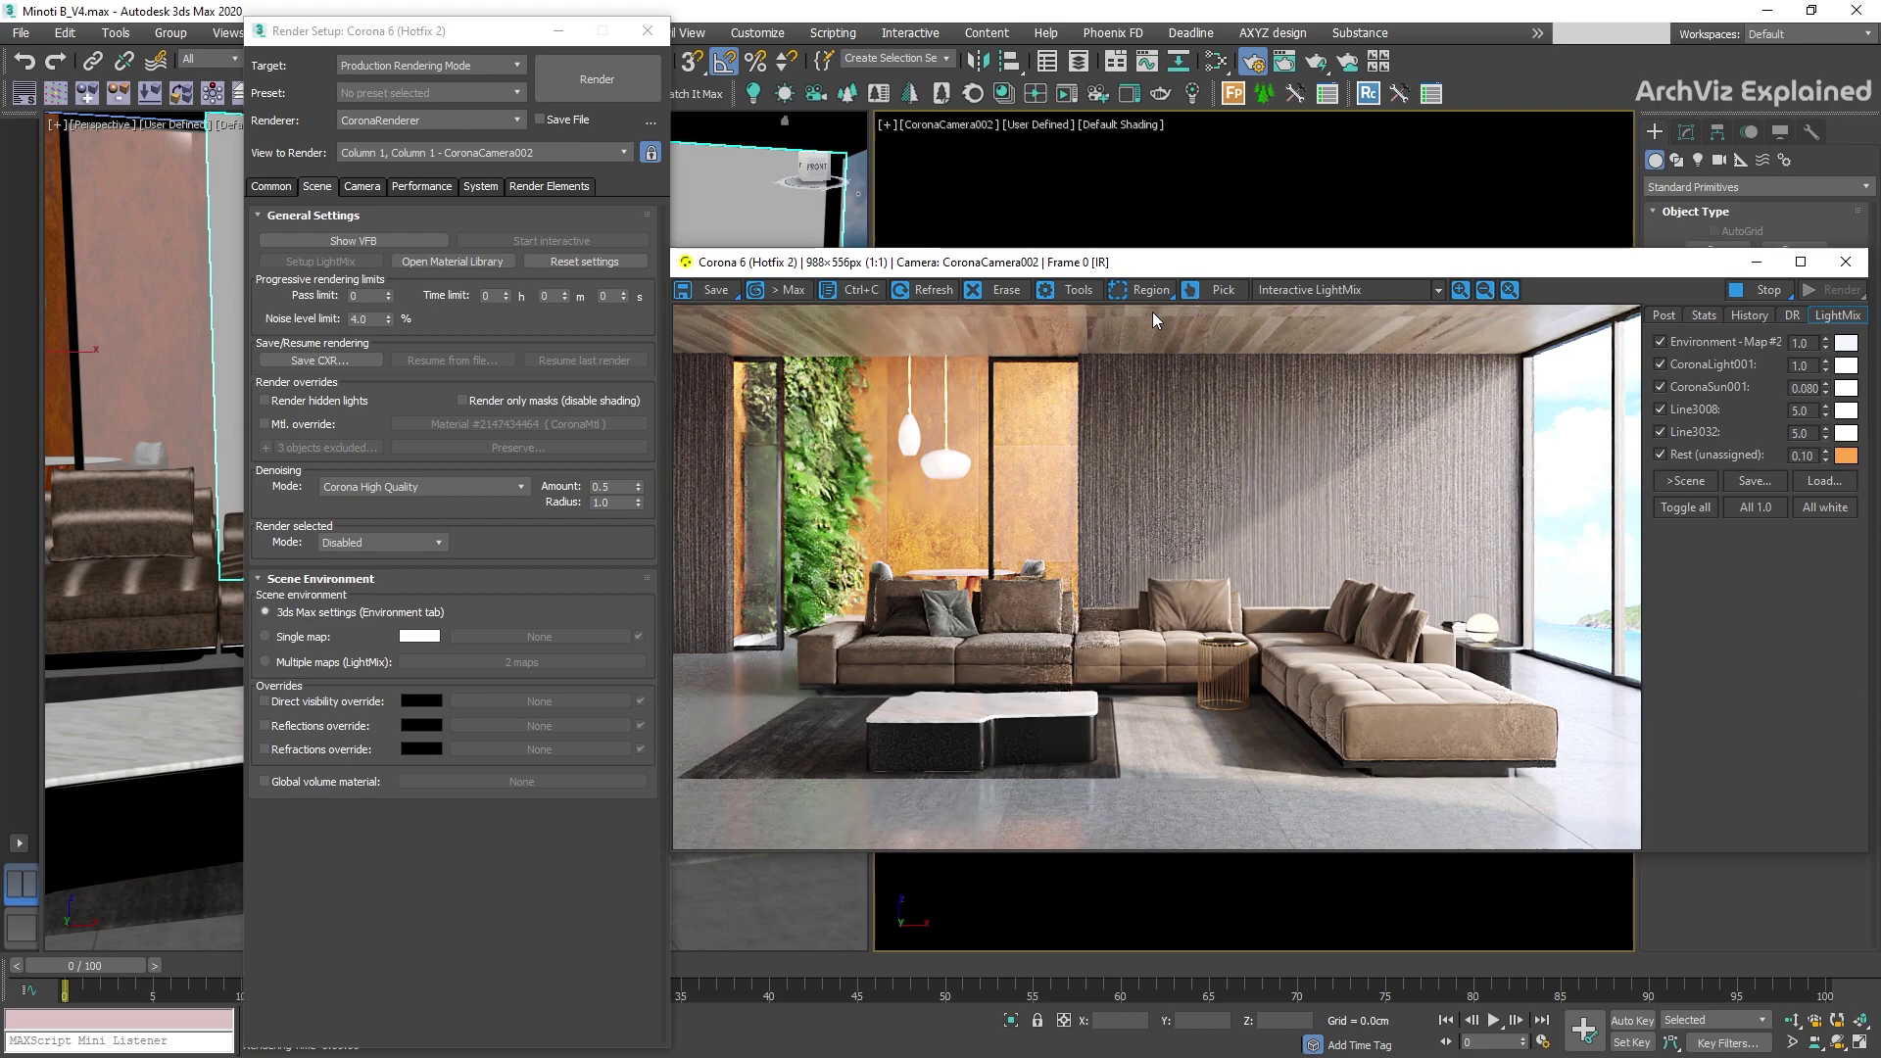
click(1154, 296)
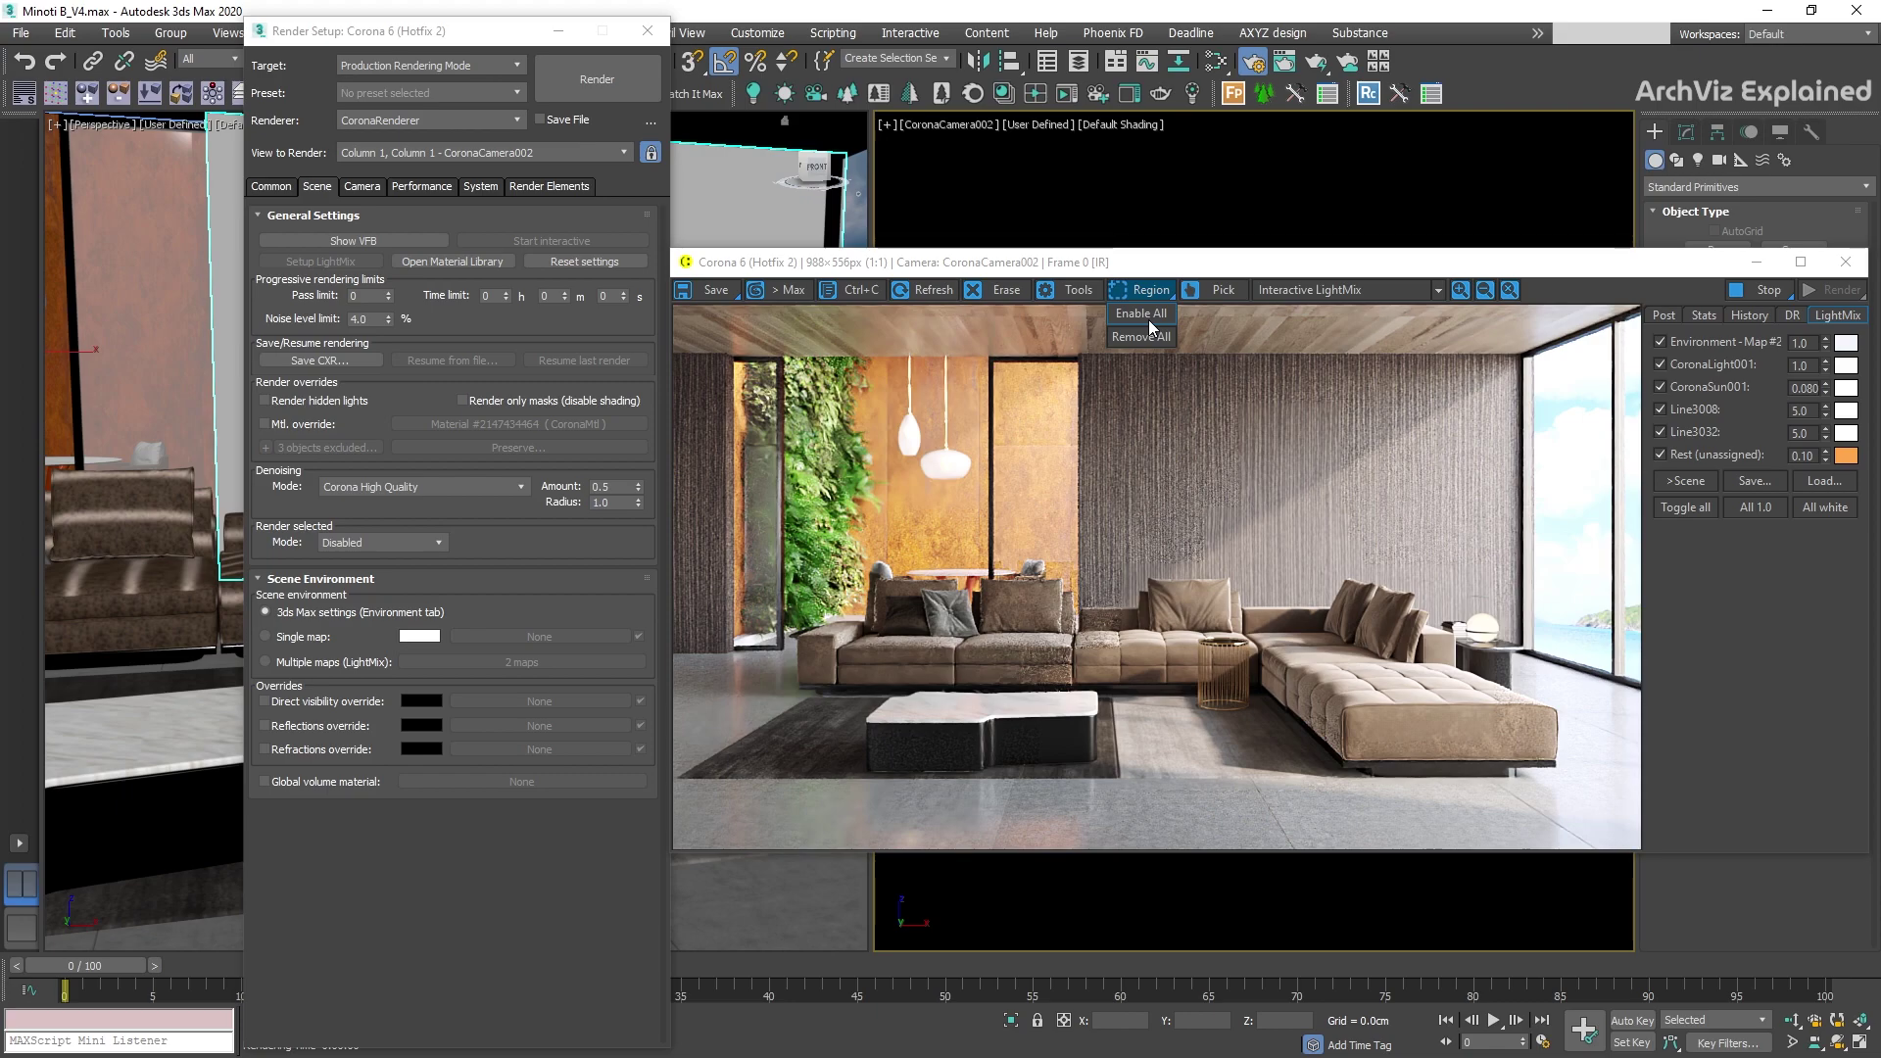
click(1148, 316)
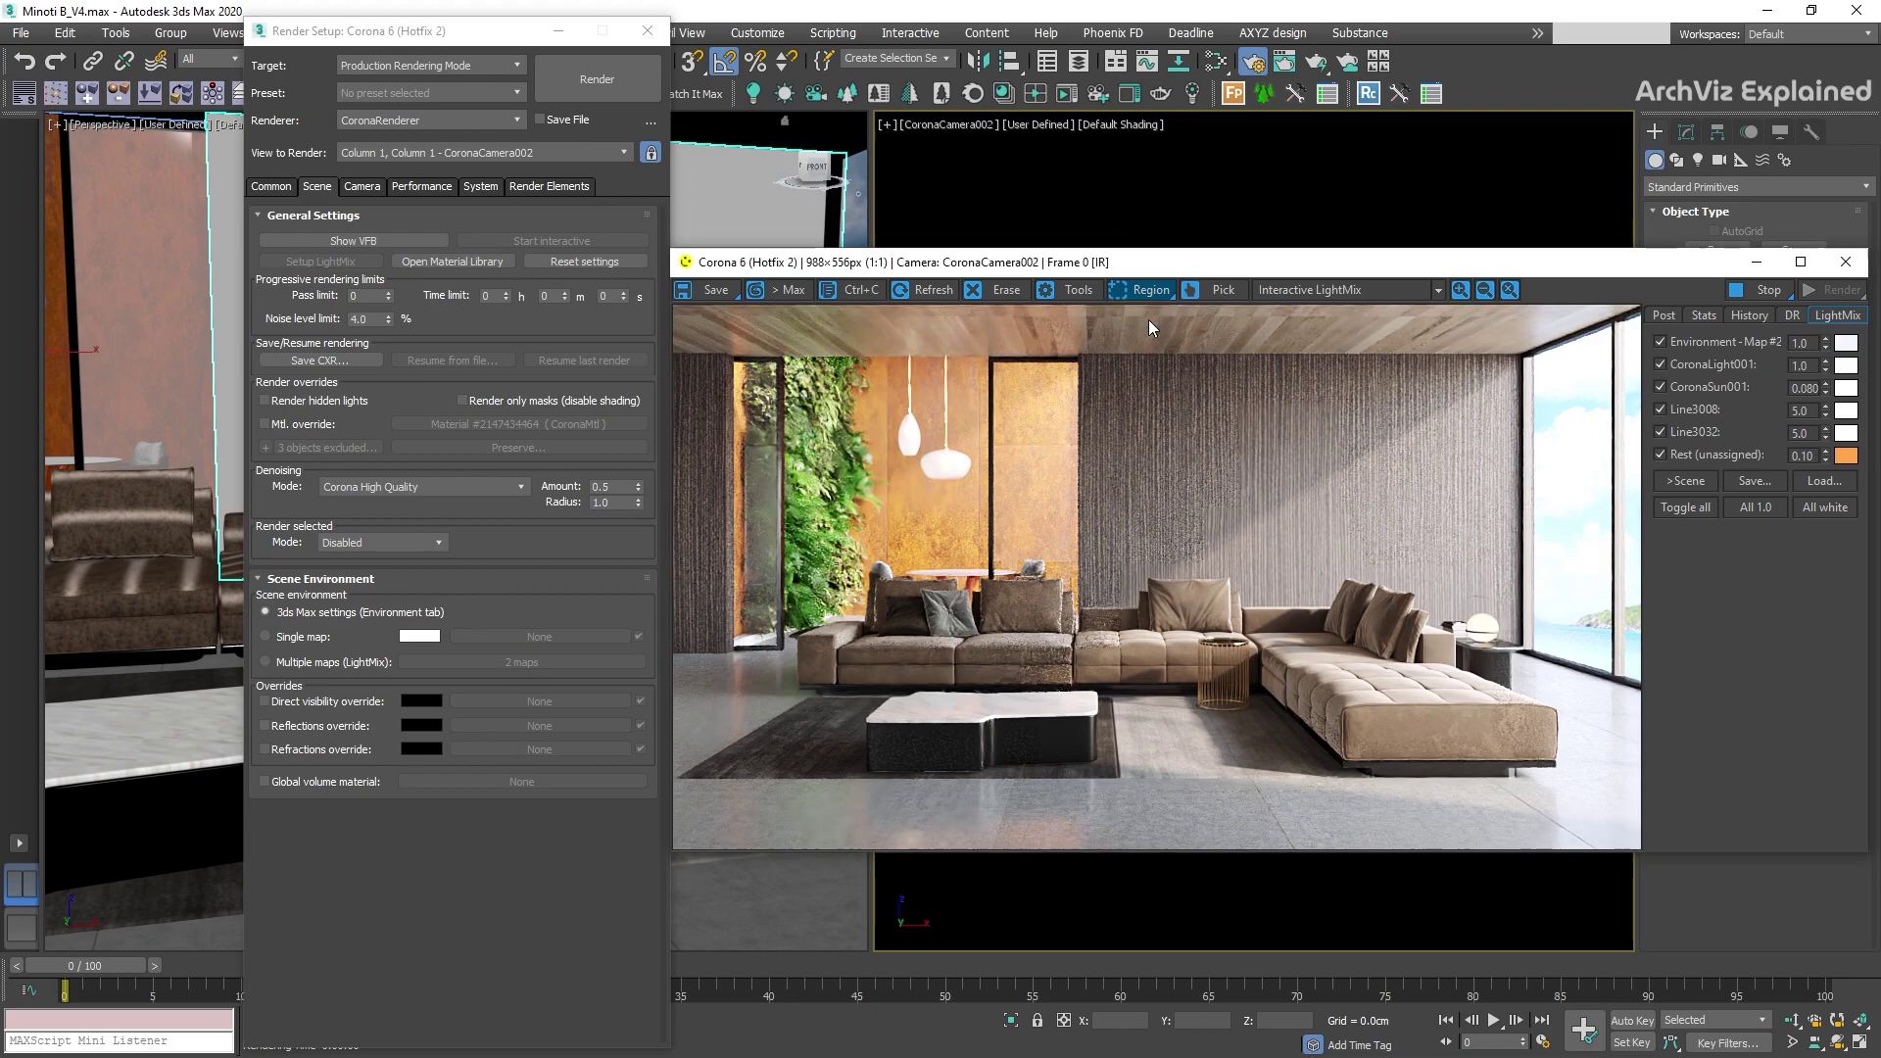
click(1148, 292)
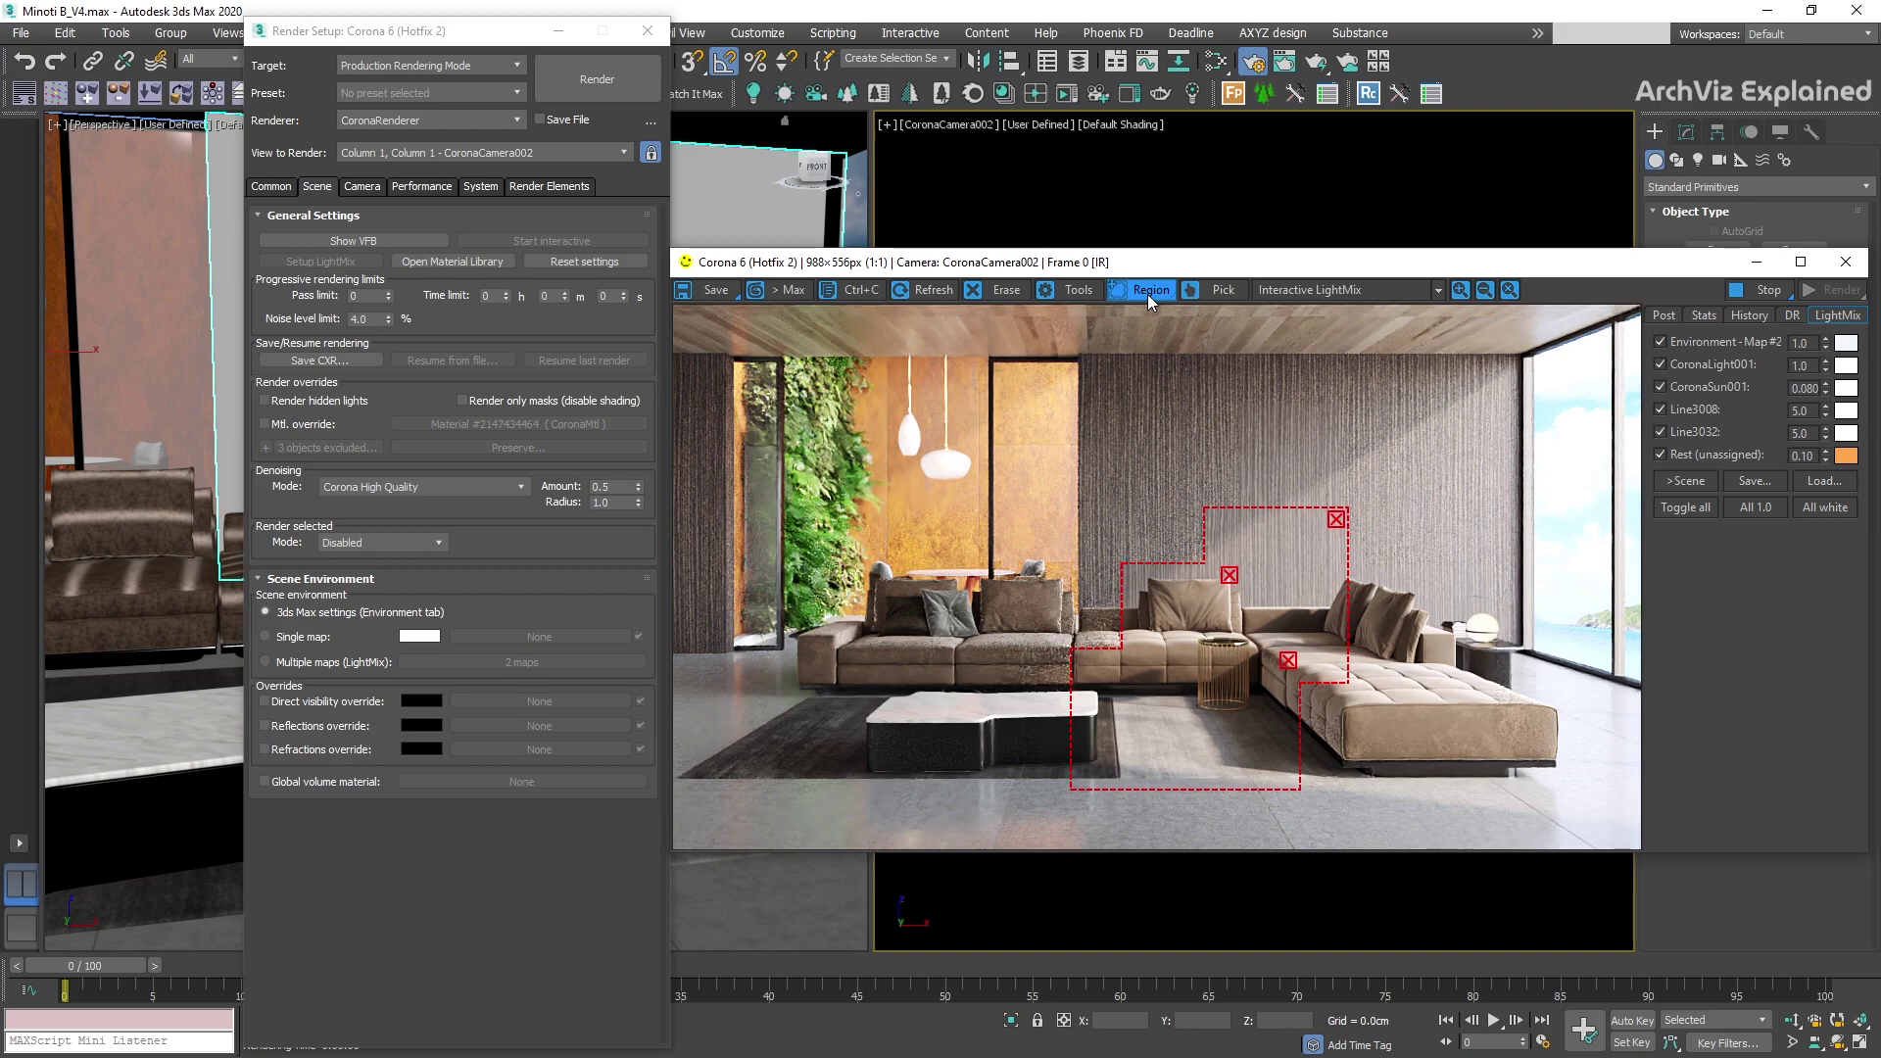
click(1149, 292)
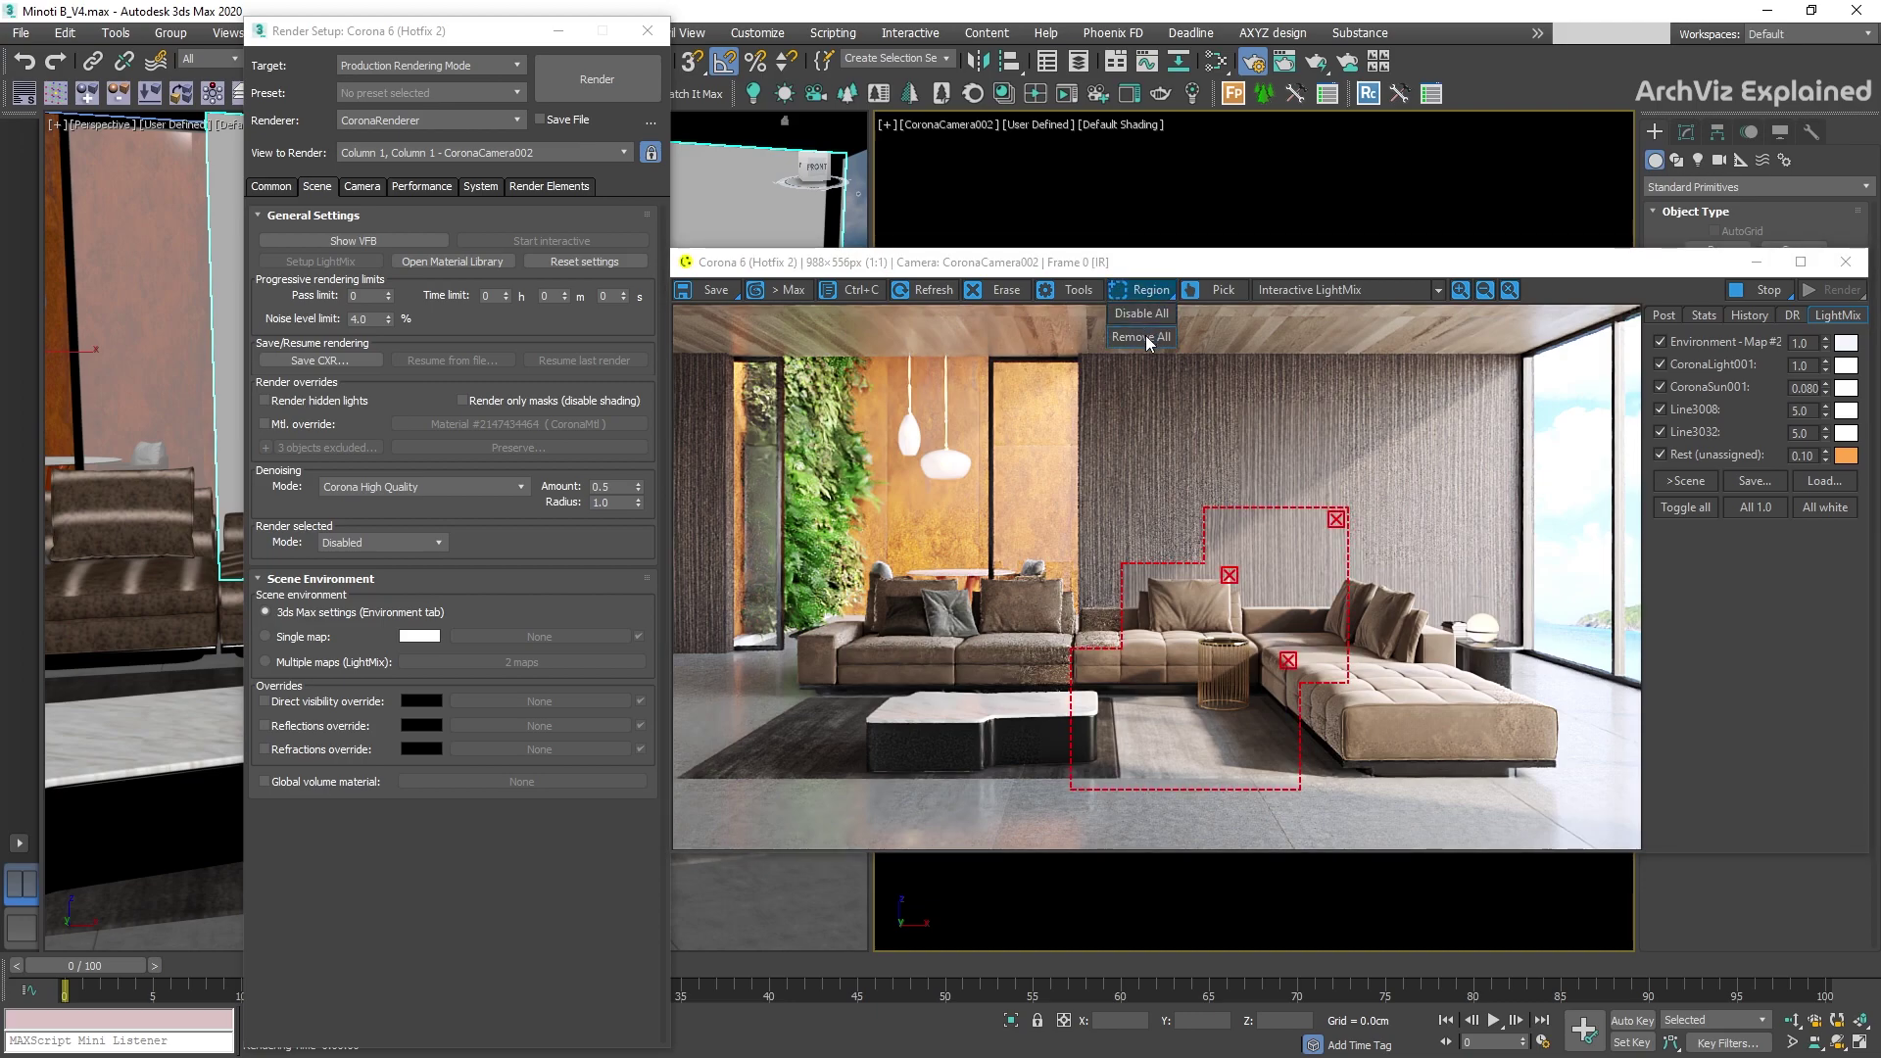
click(1144, 336)
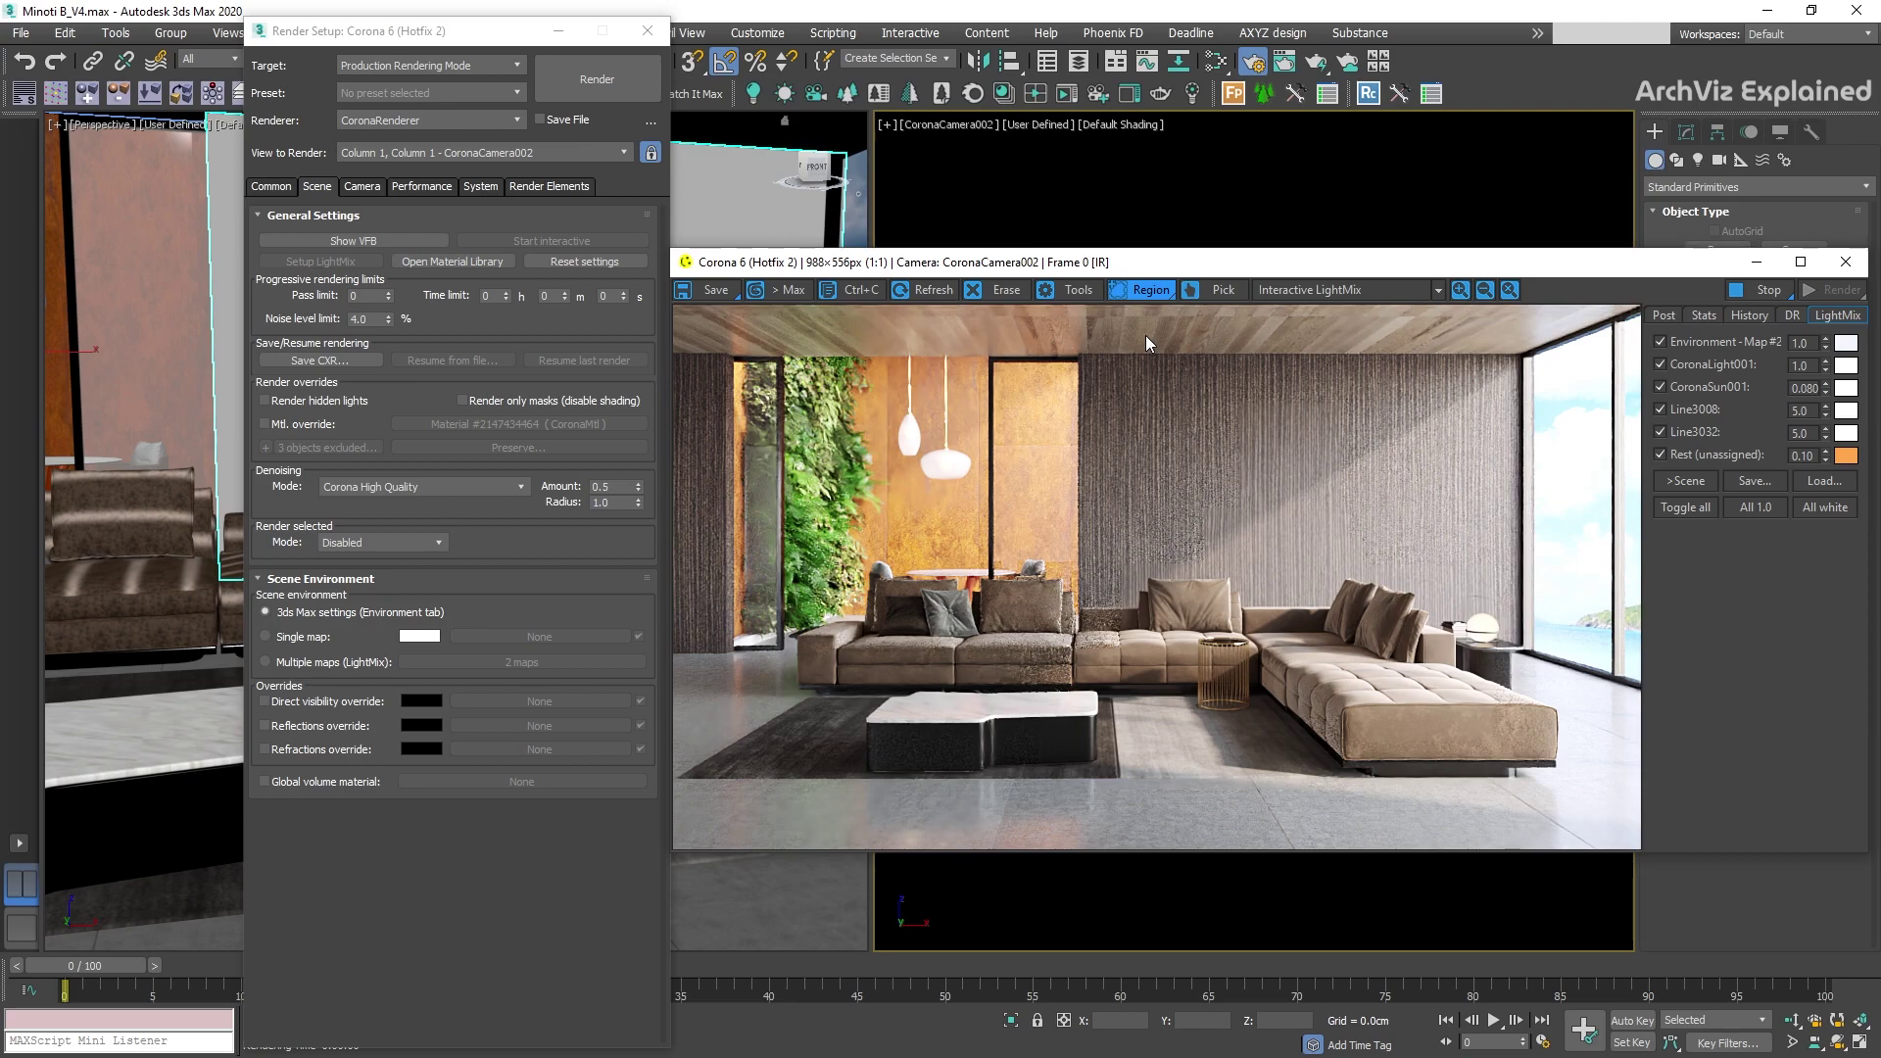
- With Pick, select the sofa seat, back cushion, coffee table, rug and gold side table from the render
key(F10)
click(1204, 292)
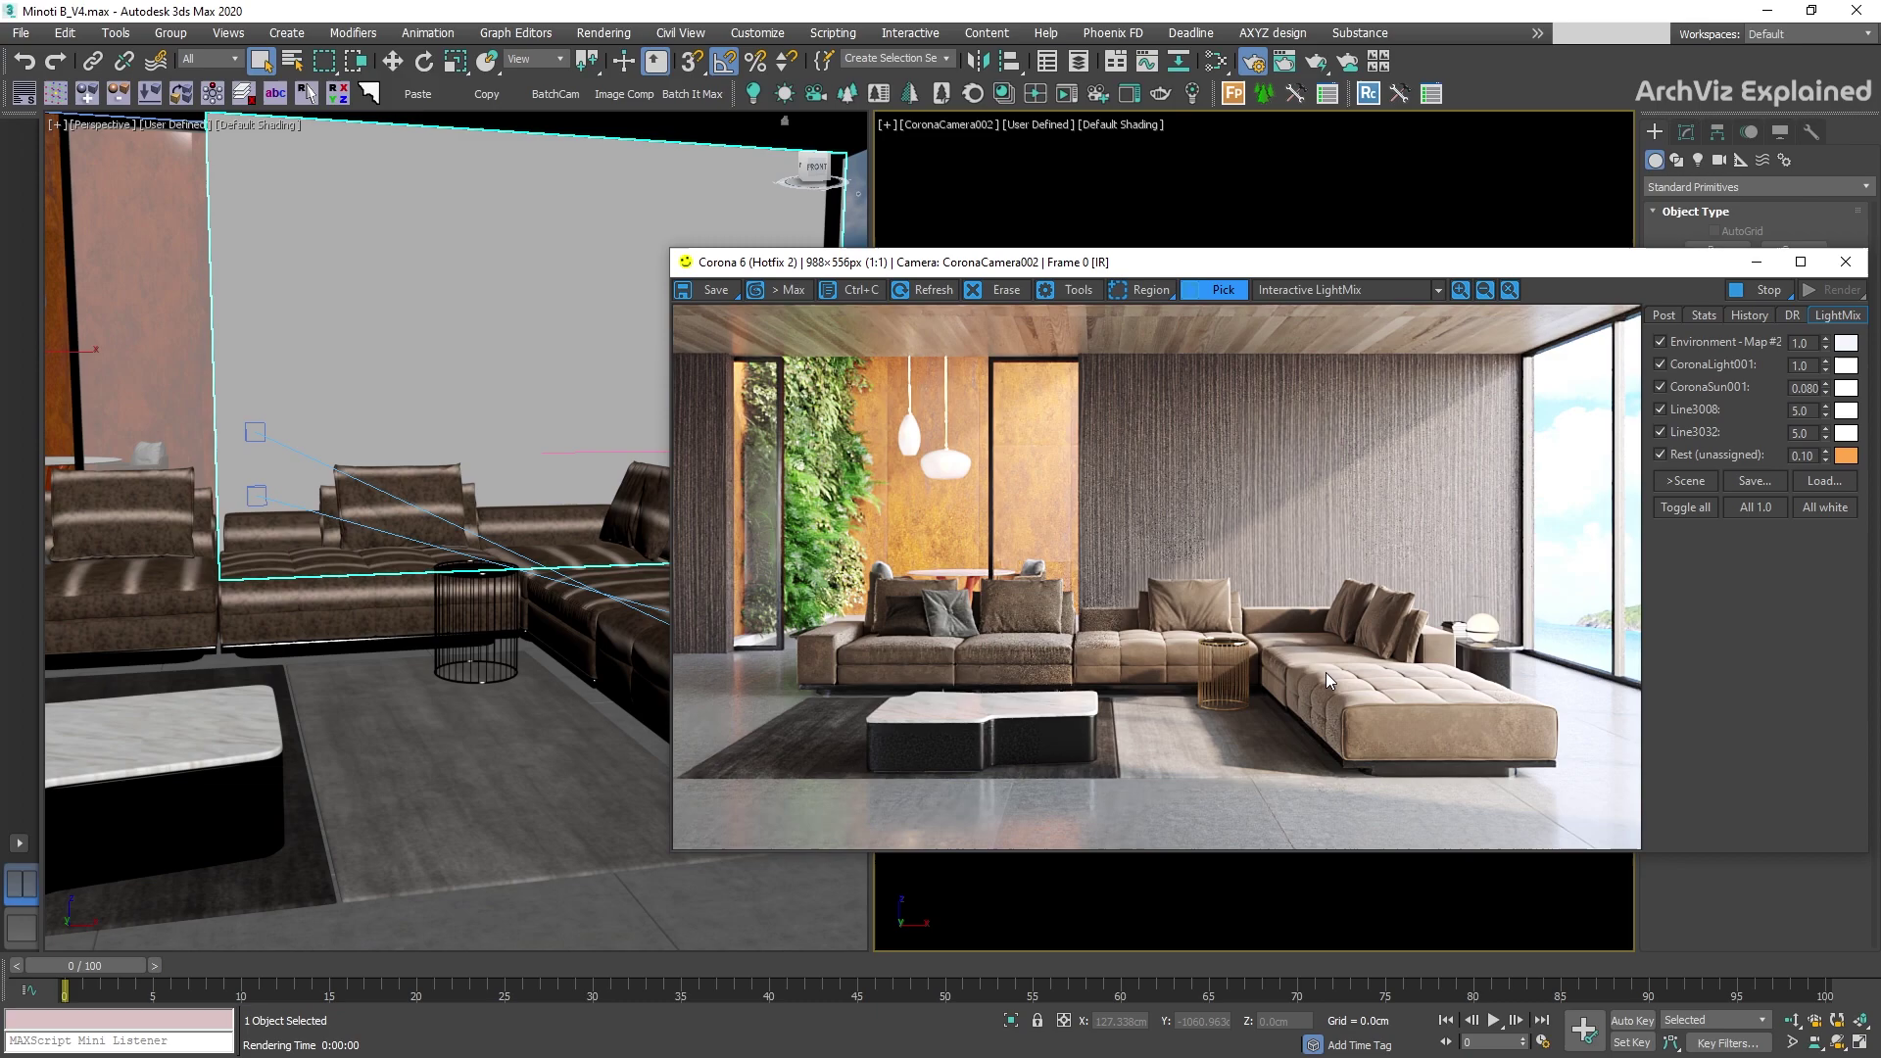
click(1164, 649)
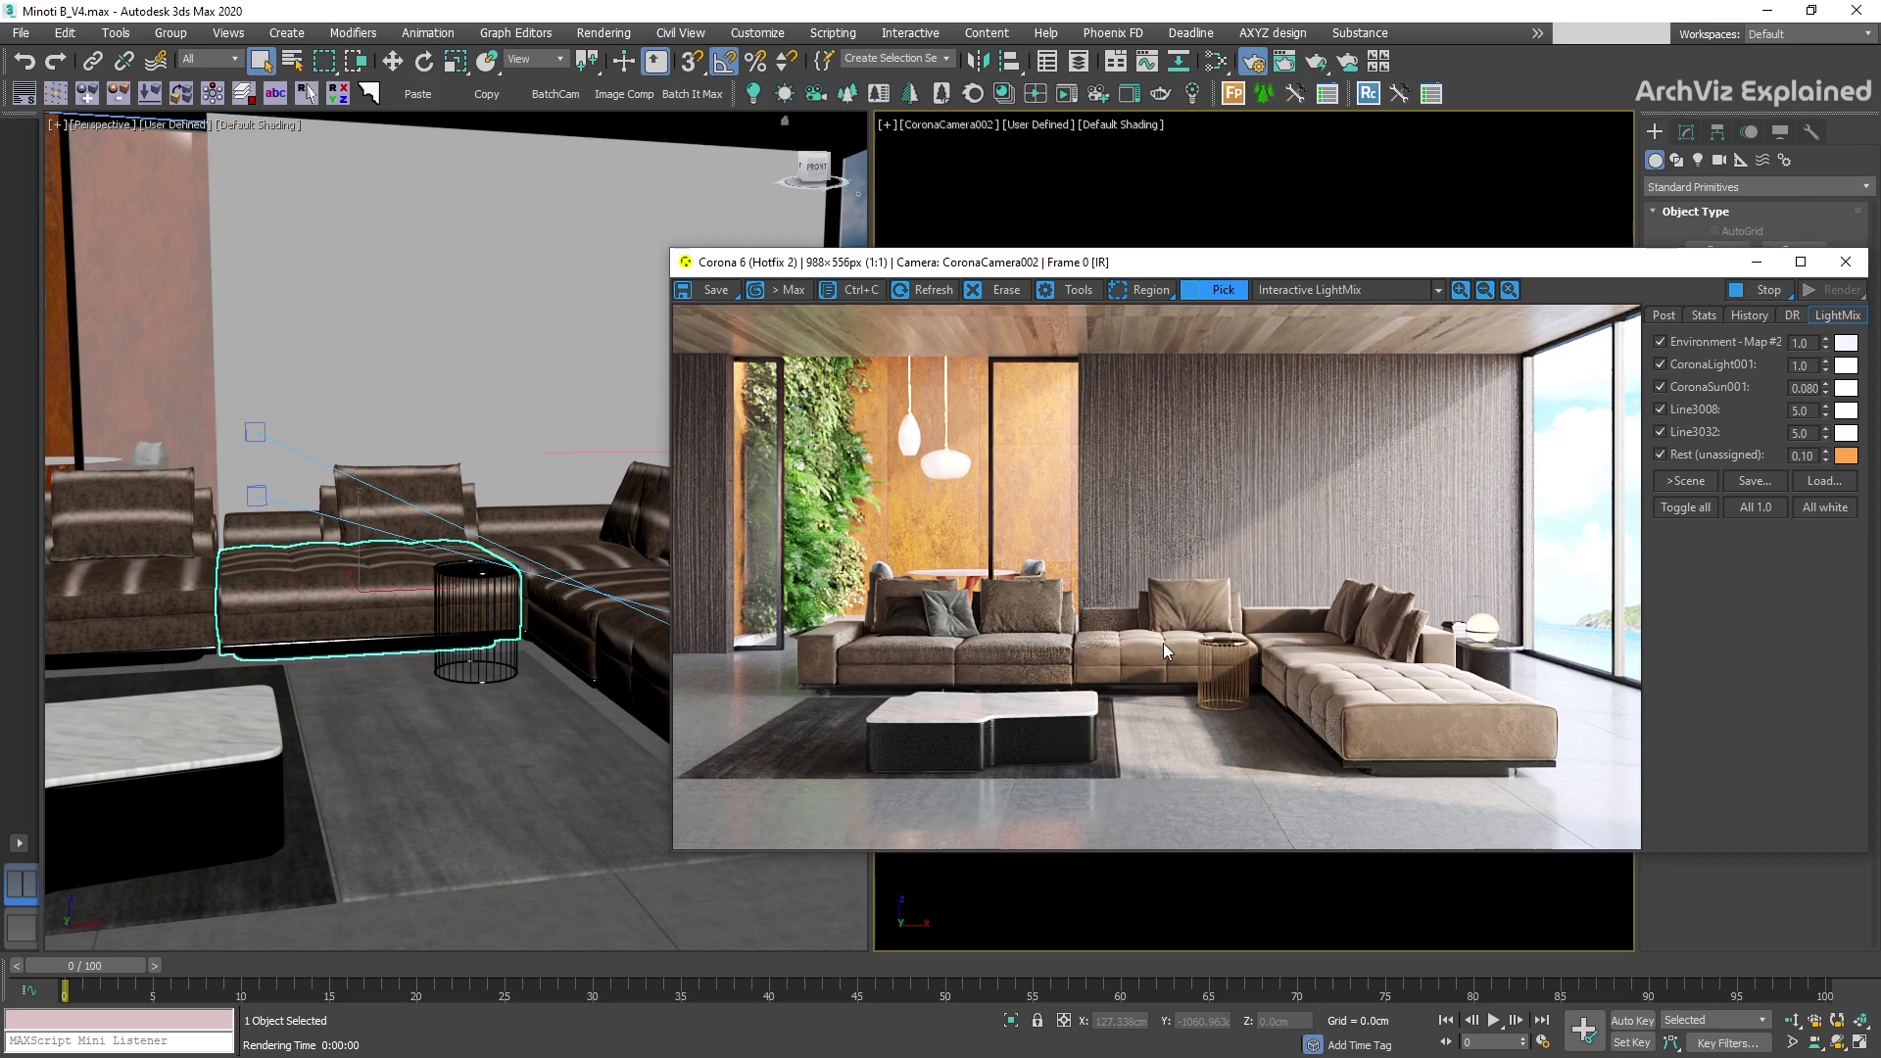
click(1193, 602)
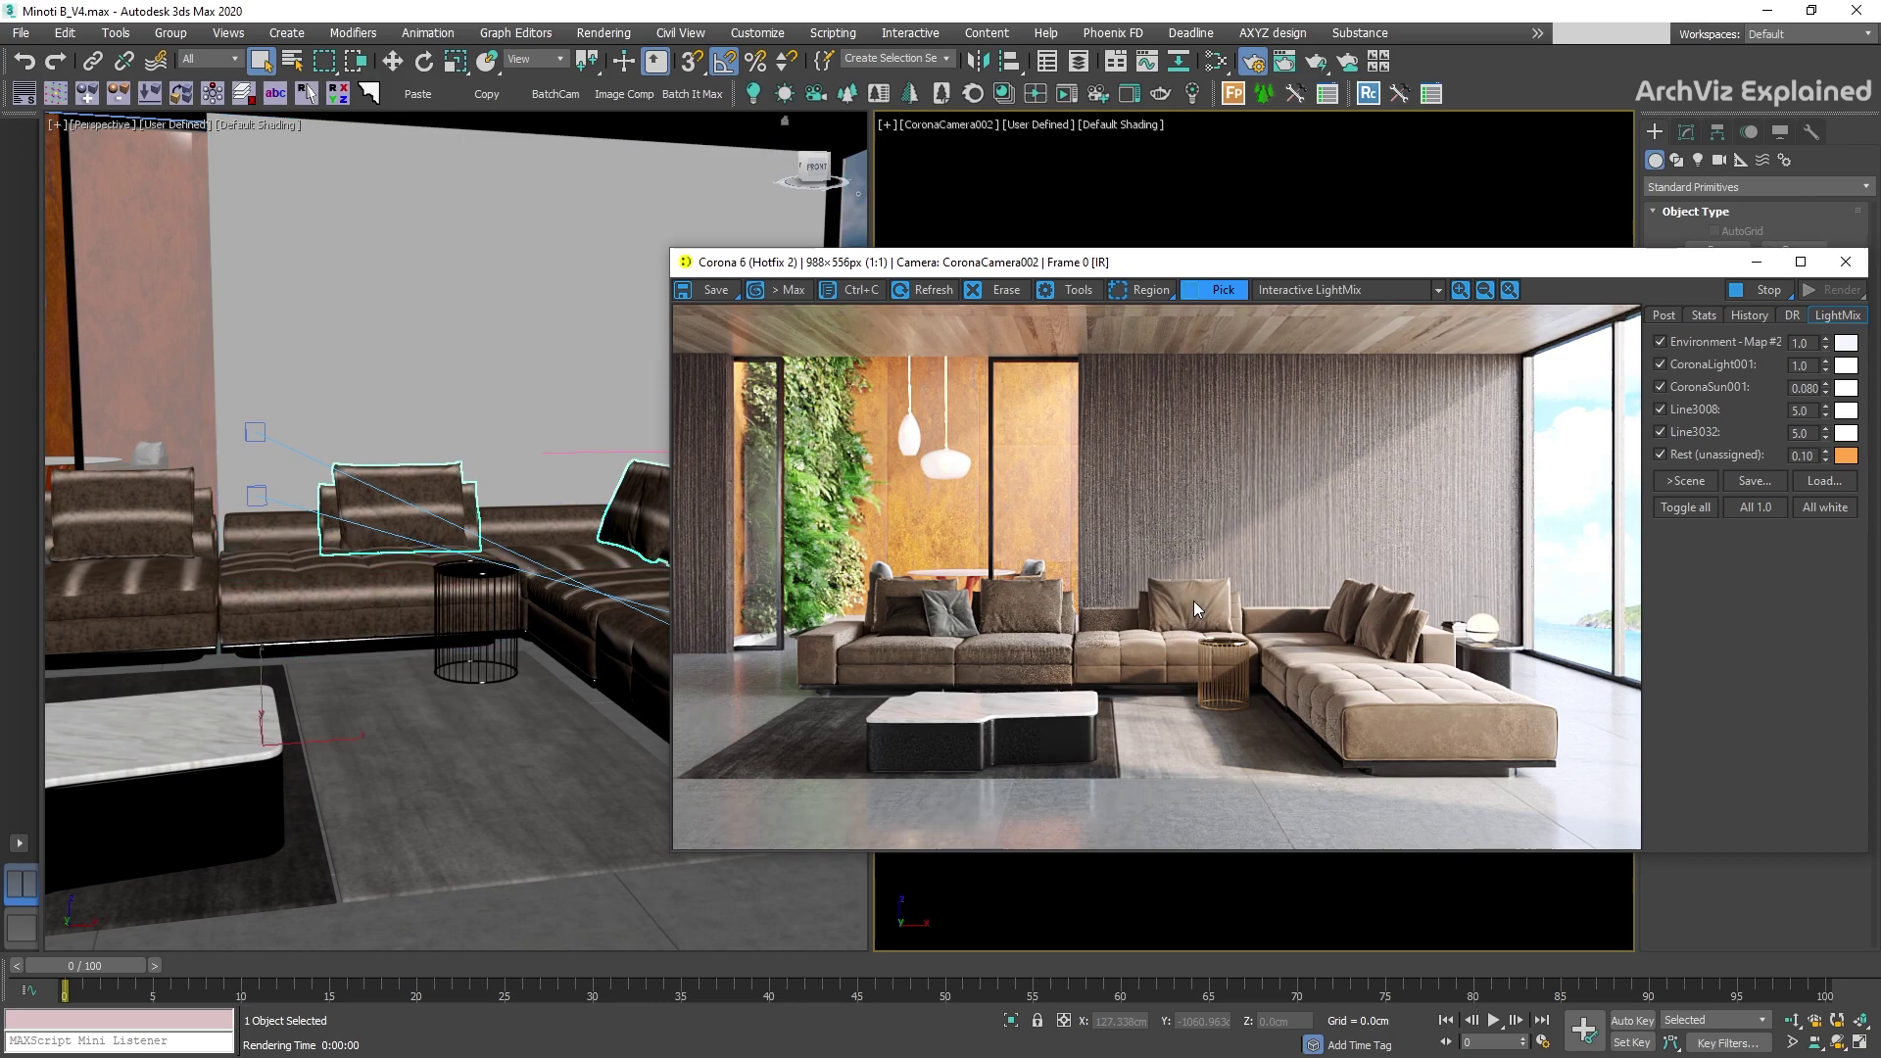
click(994, 725)
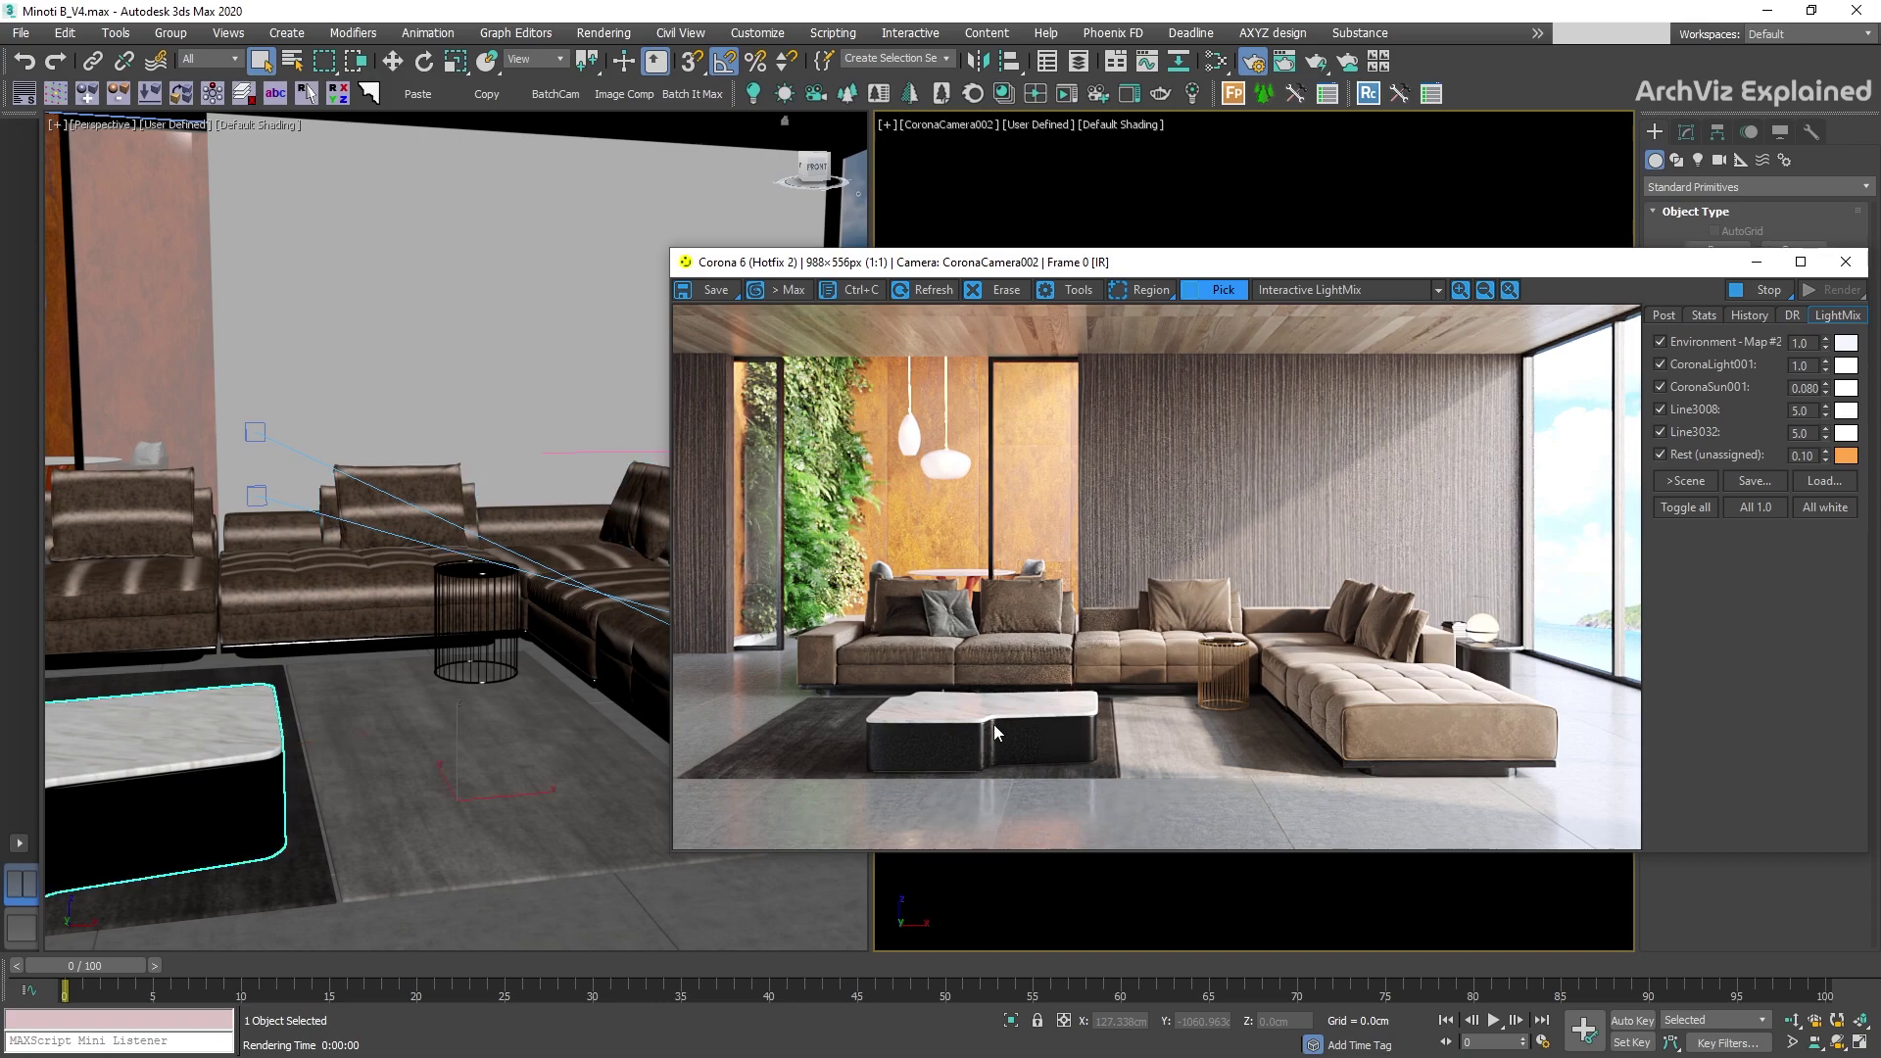
click(1150, 749)
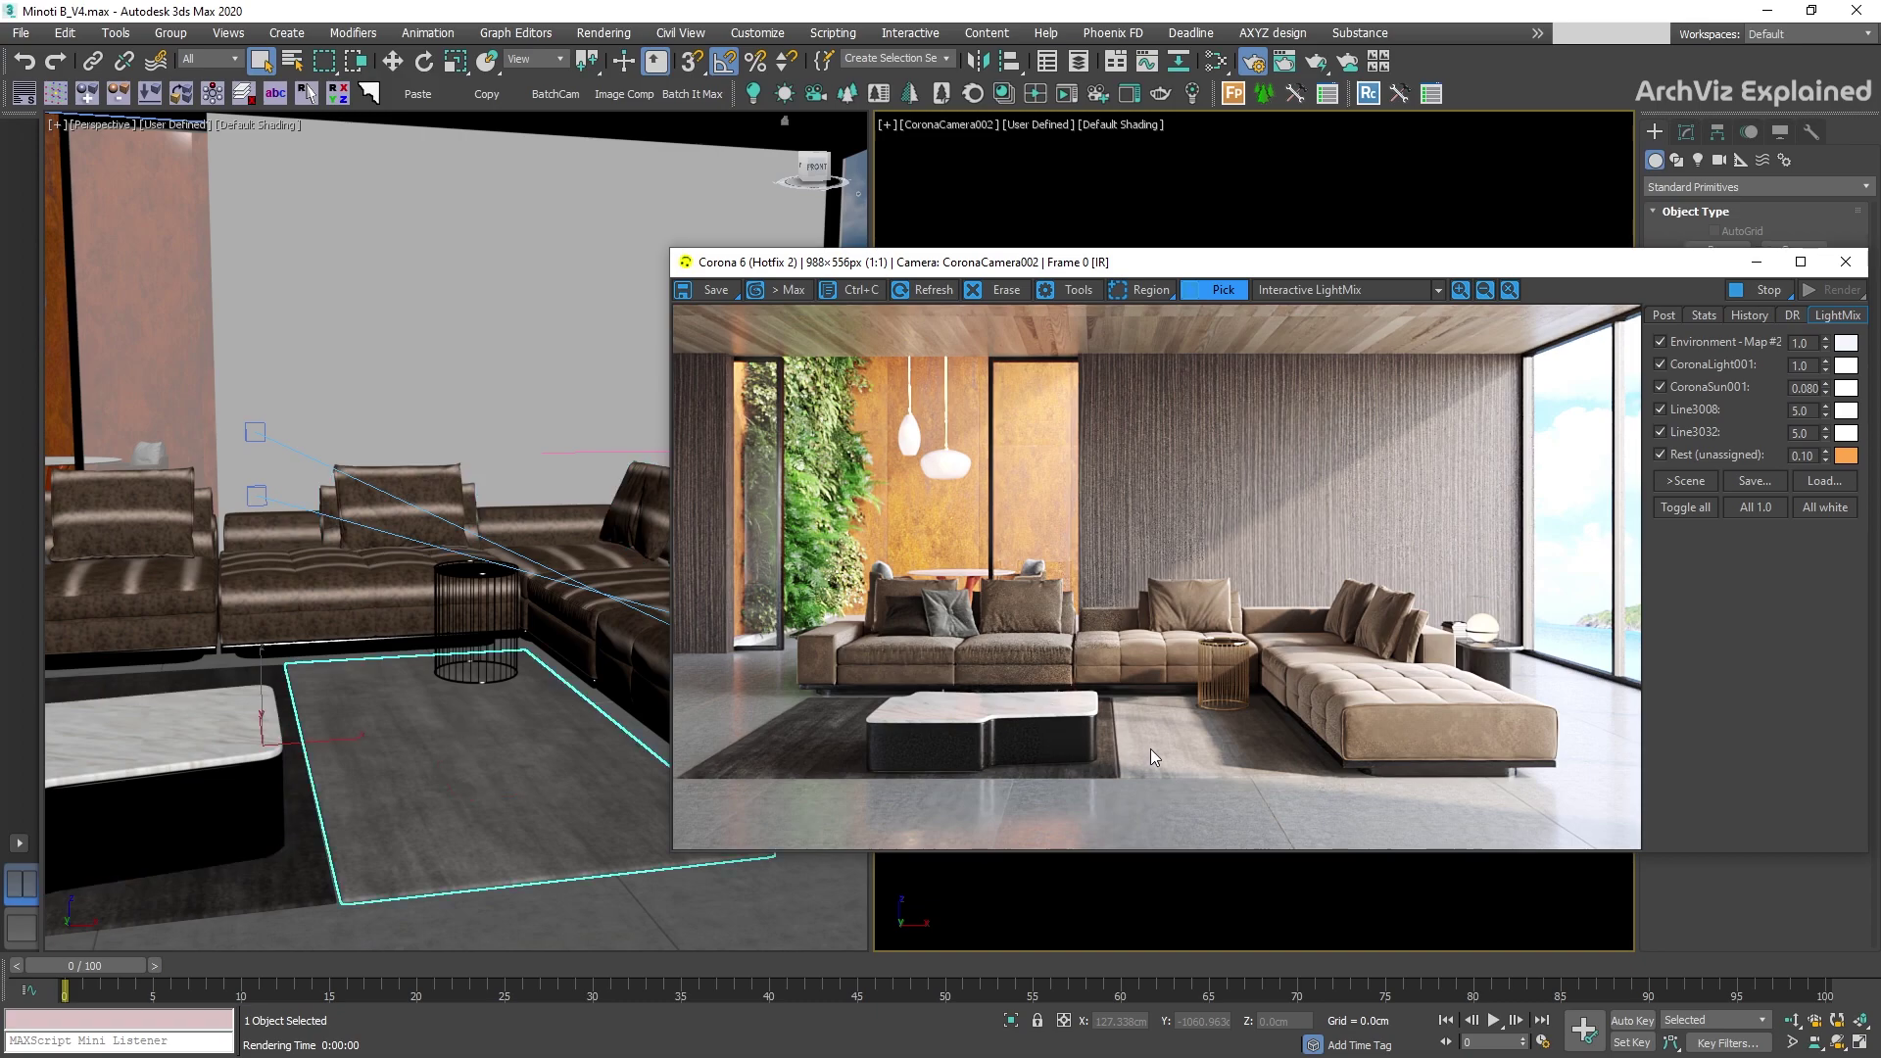
click(1222, 674)
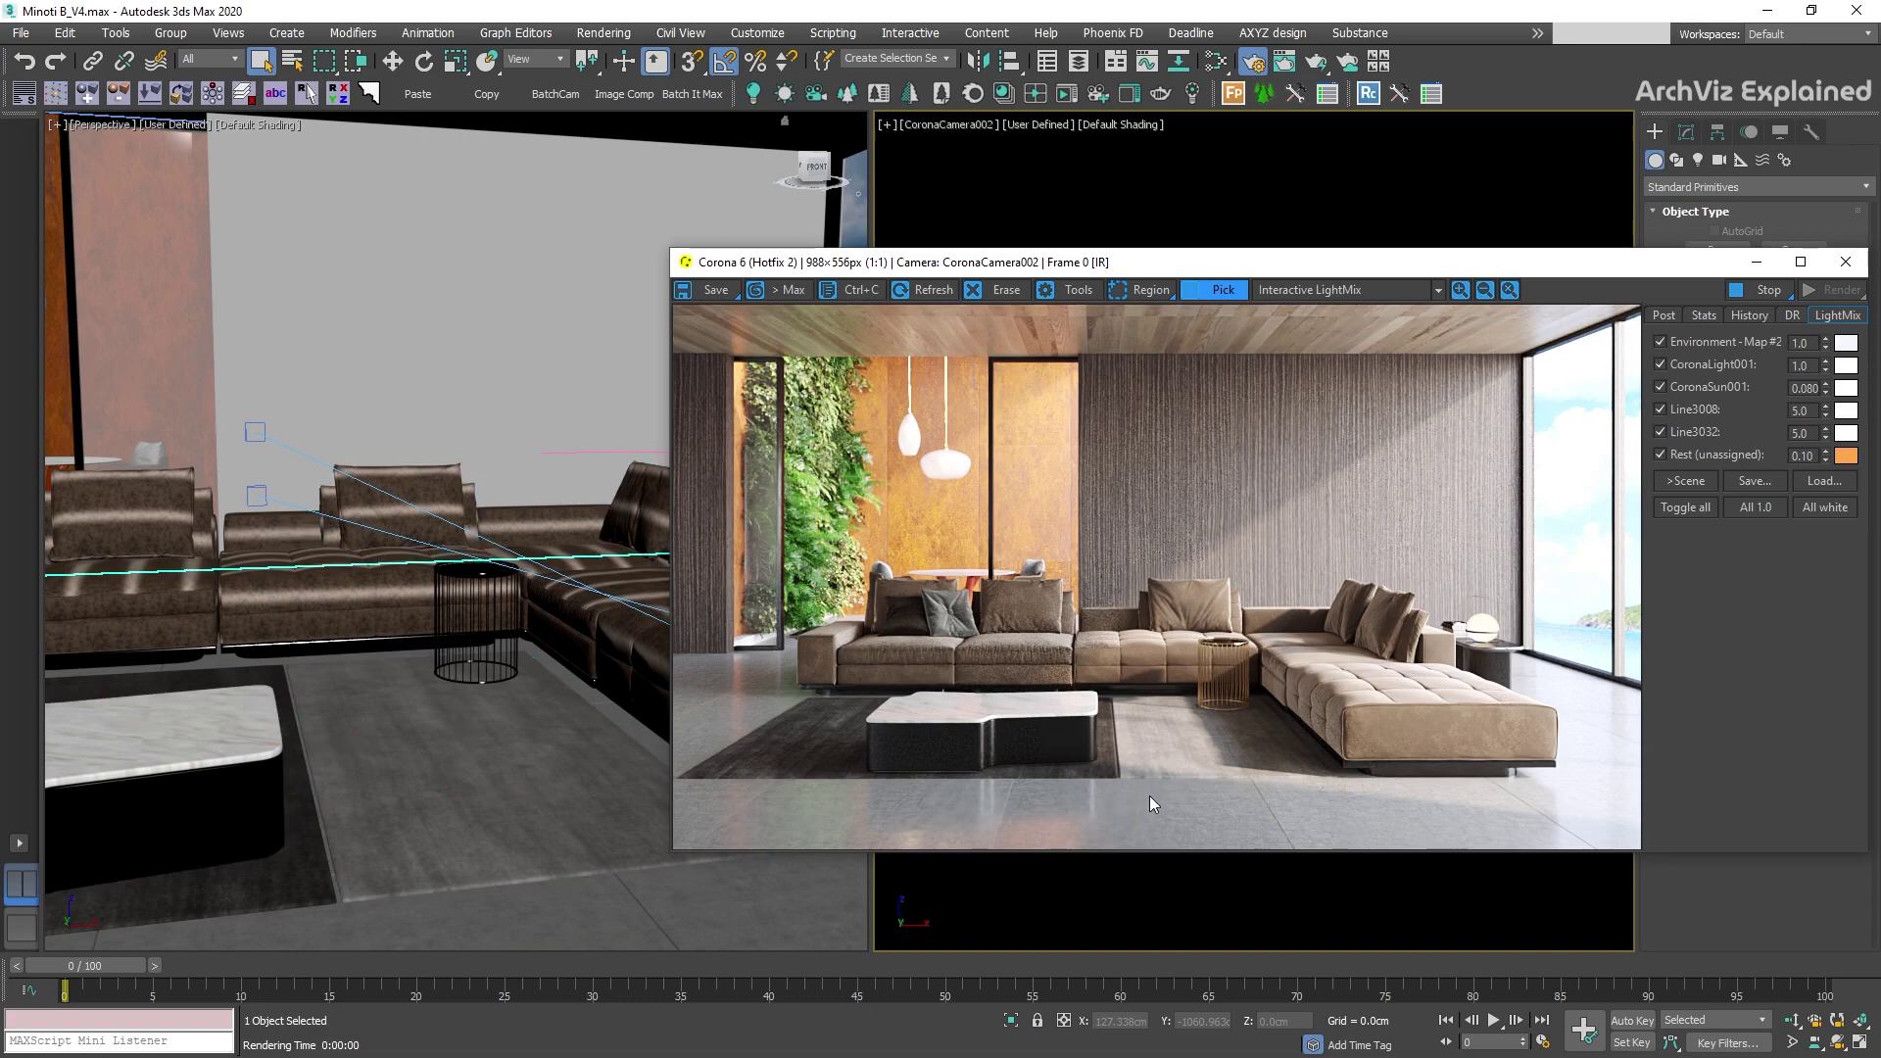
click(1225, 290)
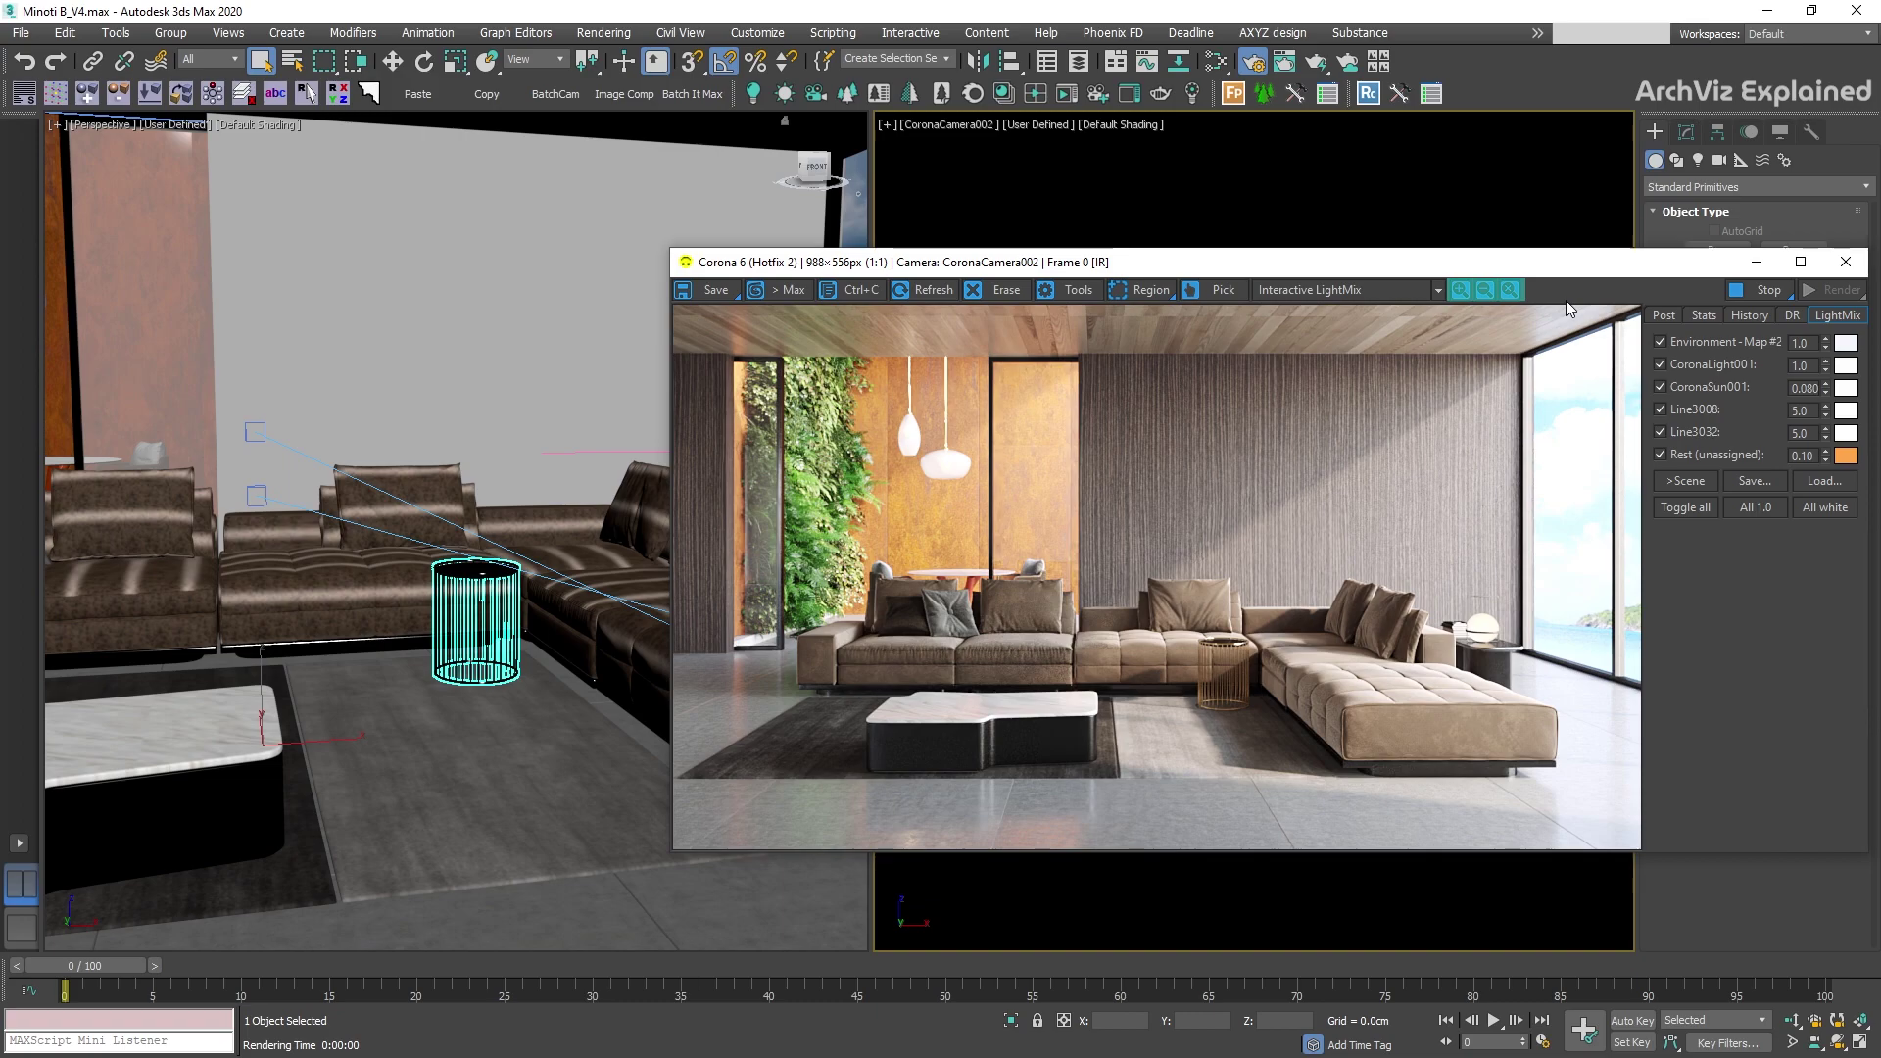
- Start a 1280×720 production render with Shift+Q and stop it early to denoise
key(shift+q)
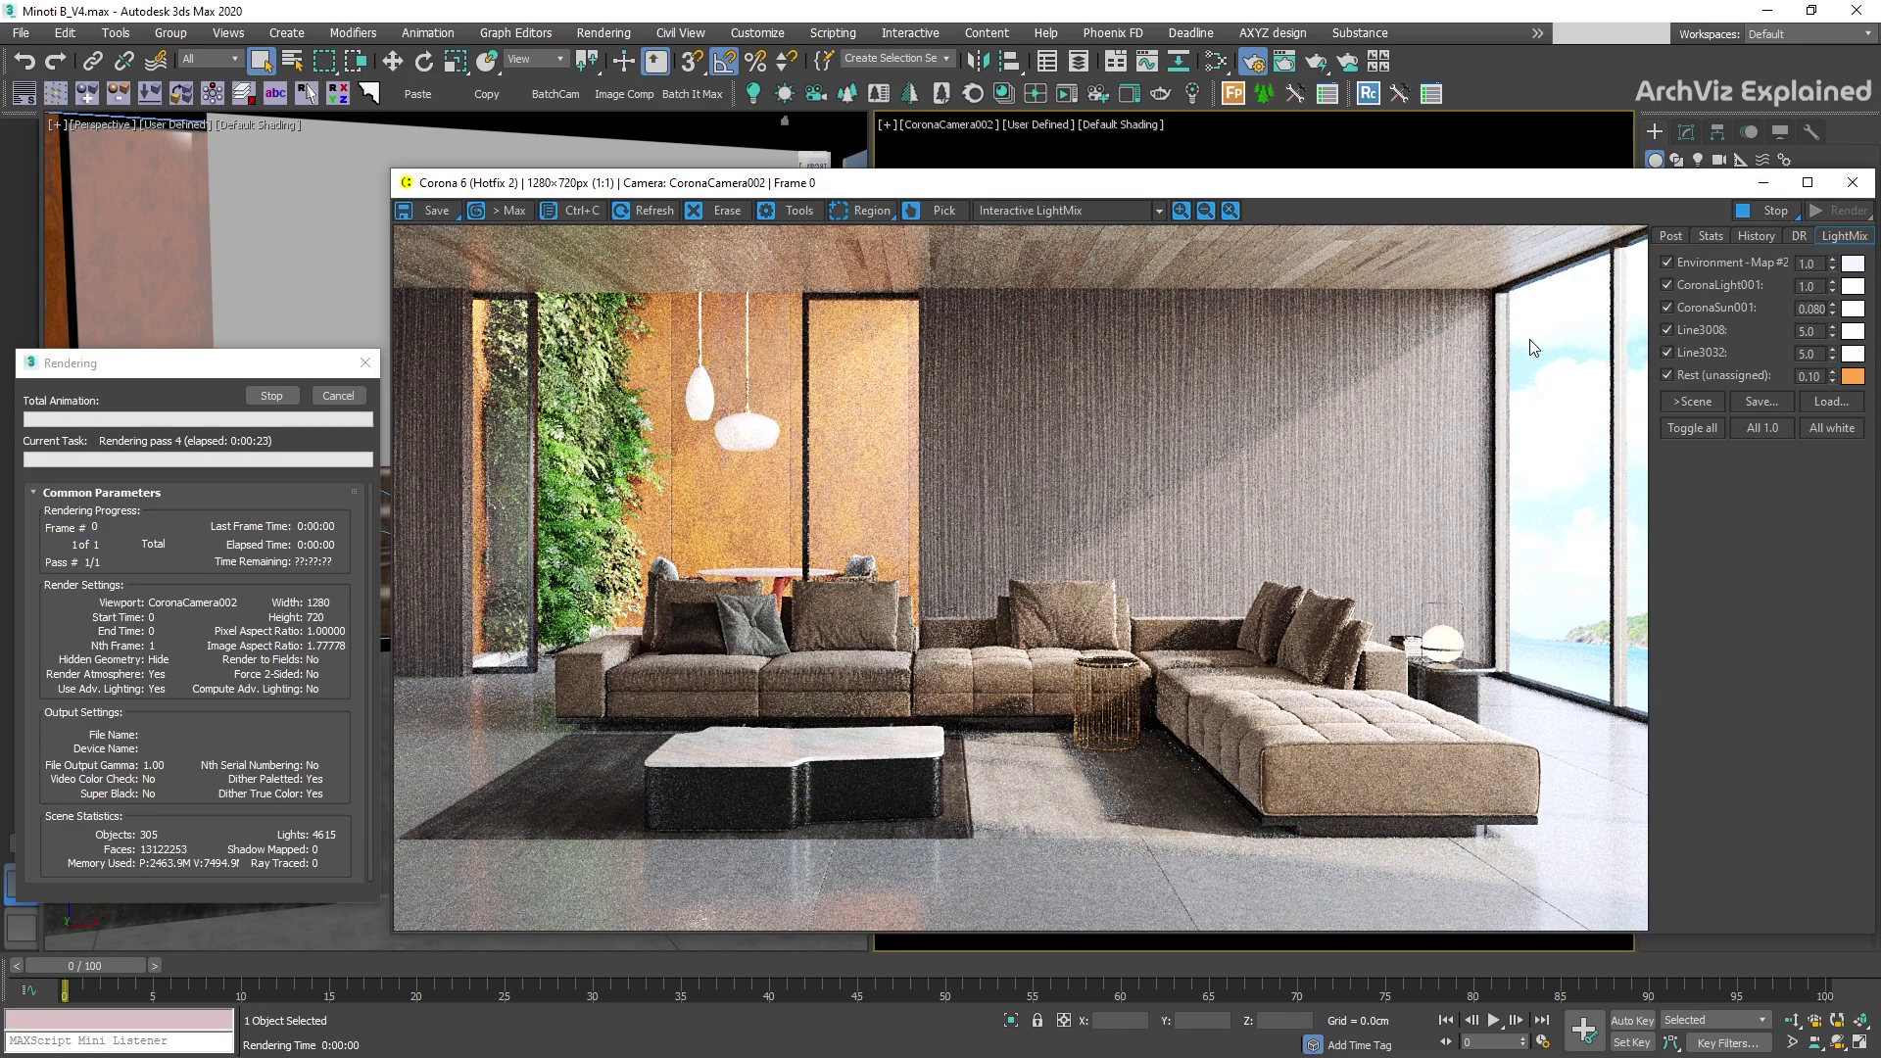
click(1747, 211)
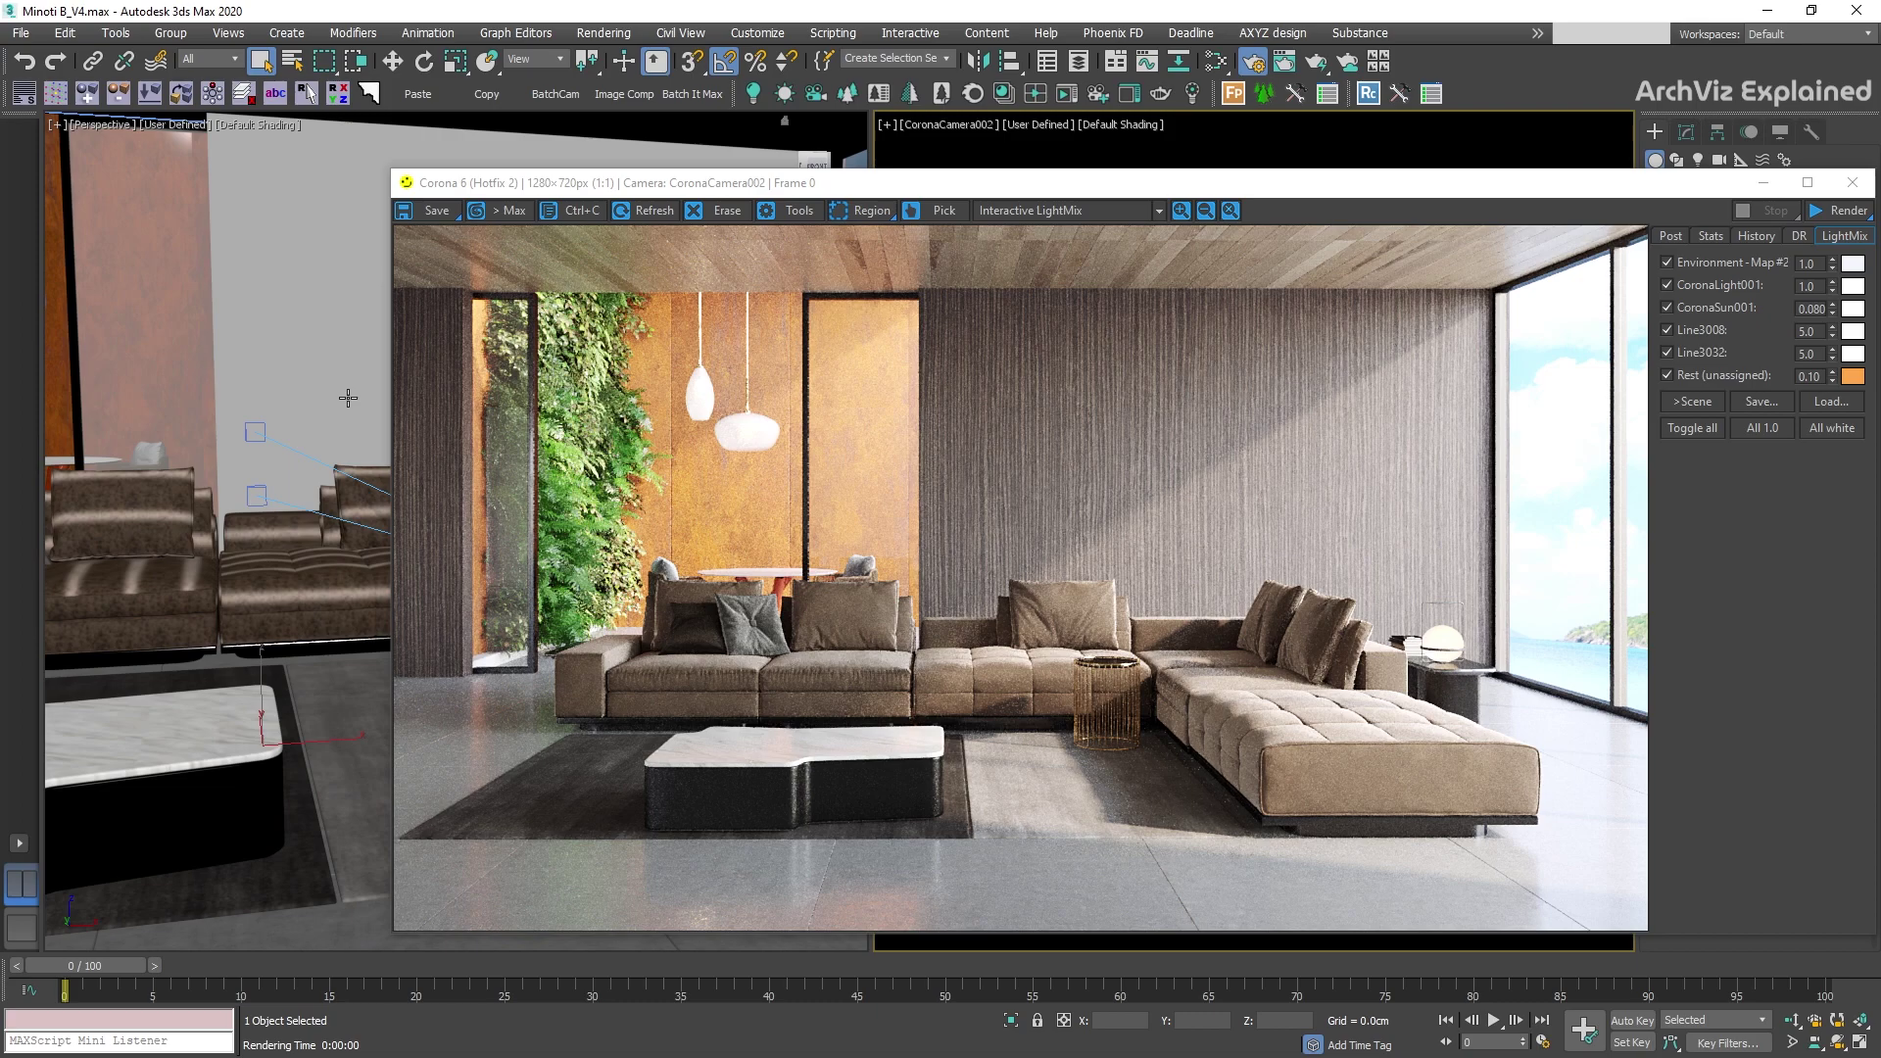
- Run a production render, stop it, run interactive rendering, stop, then resume the last render
click(1819, 214)
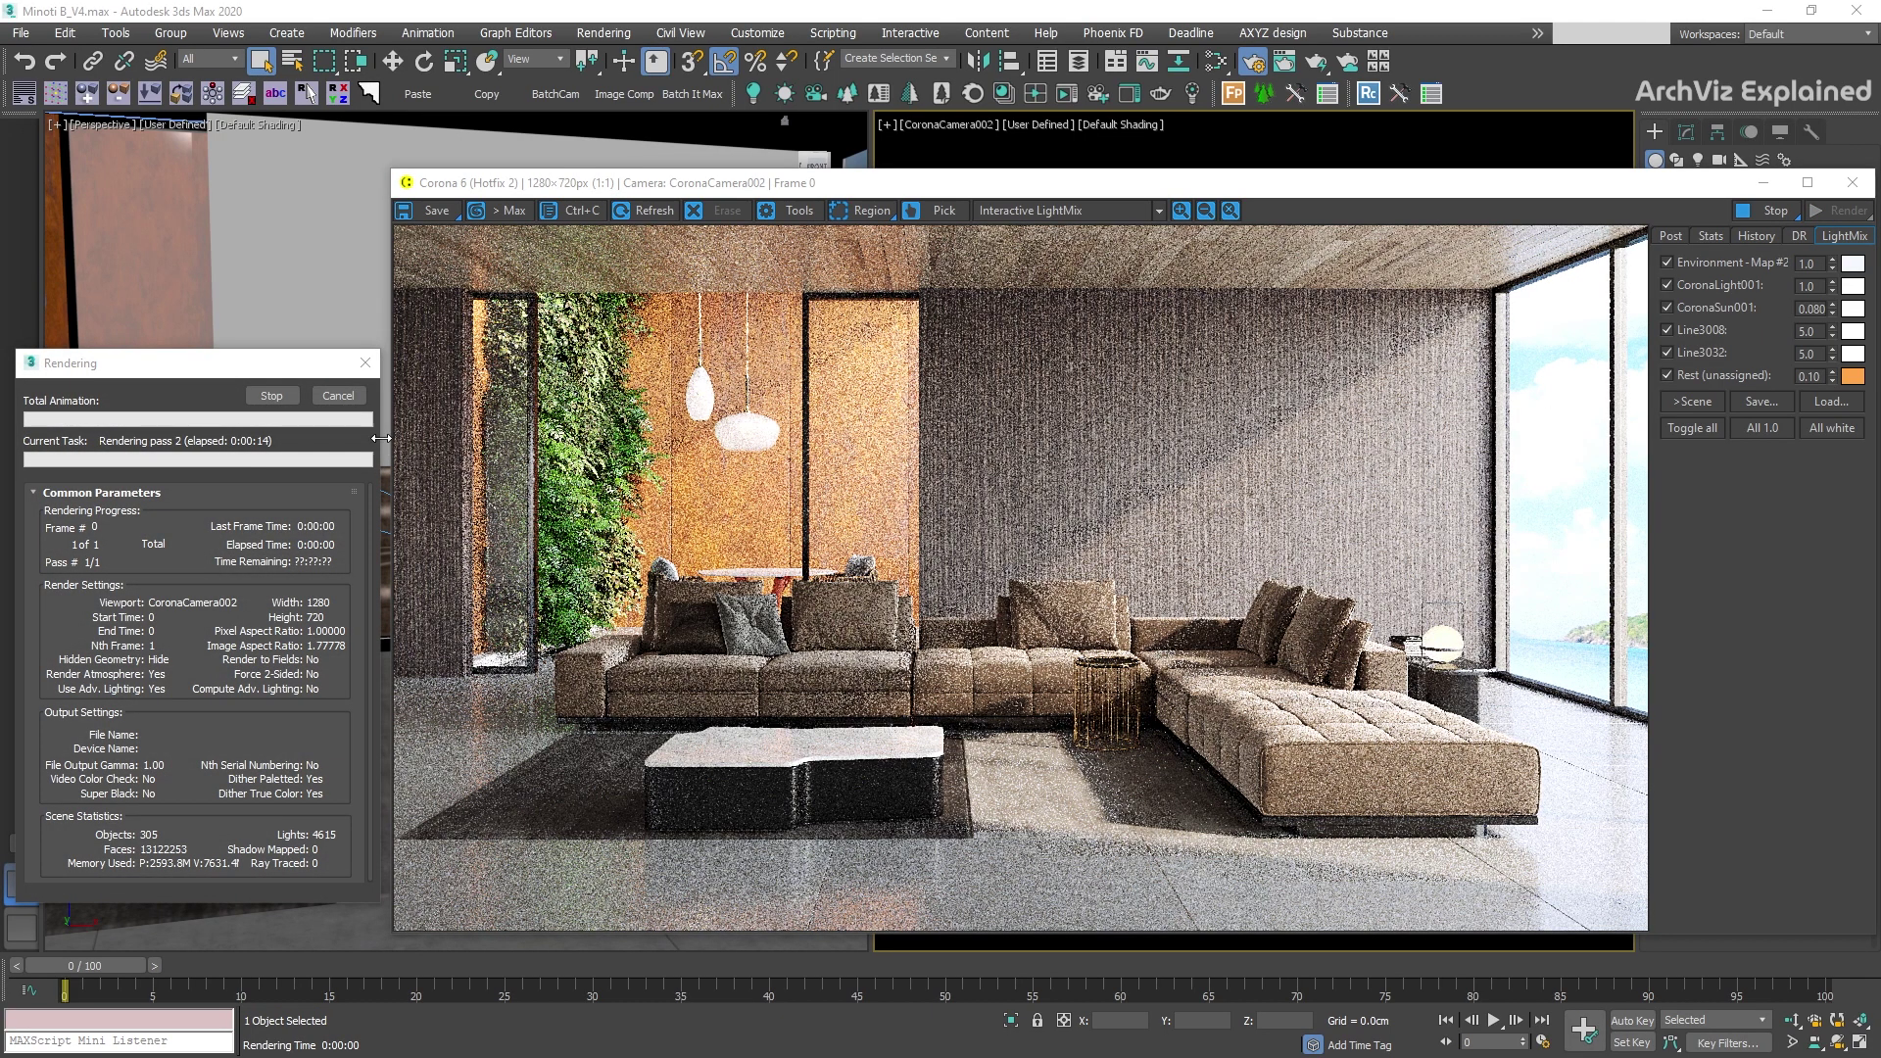
click(338, 395)
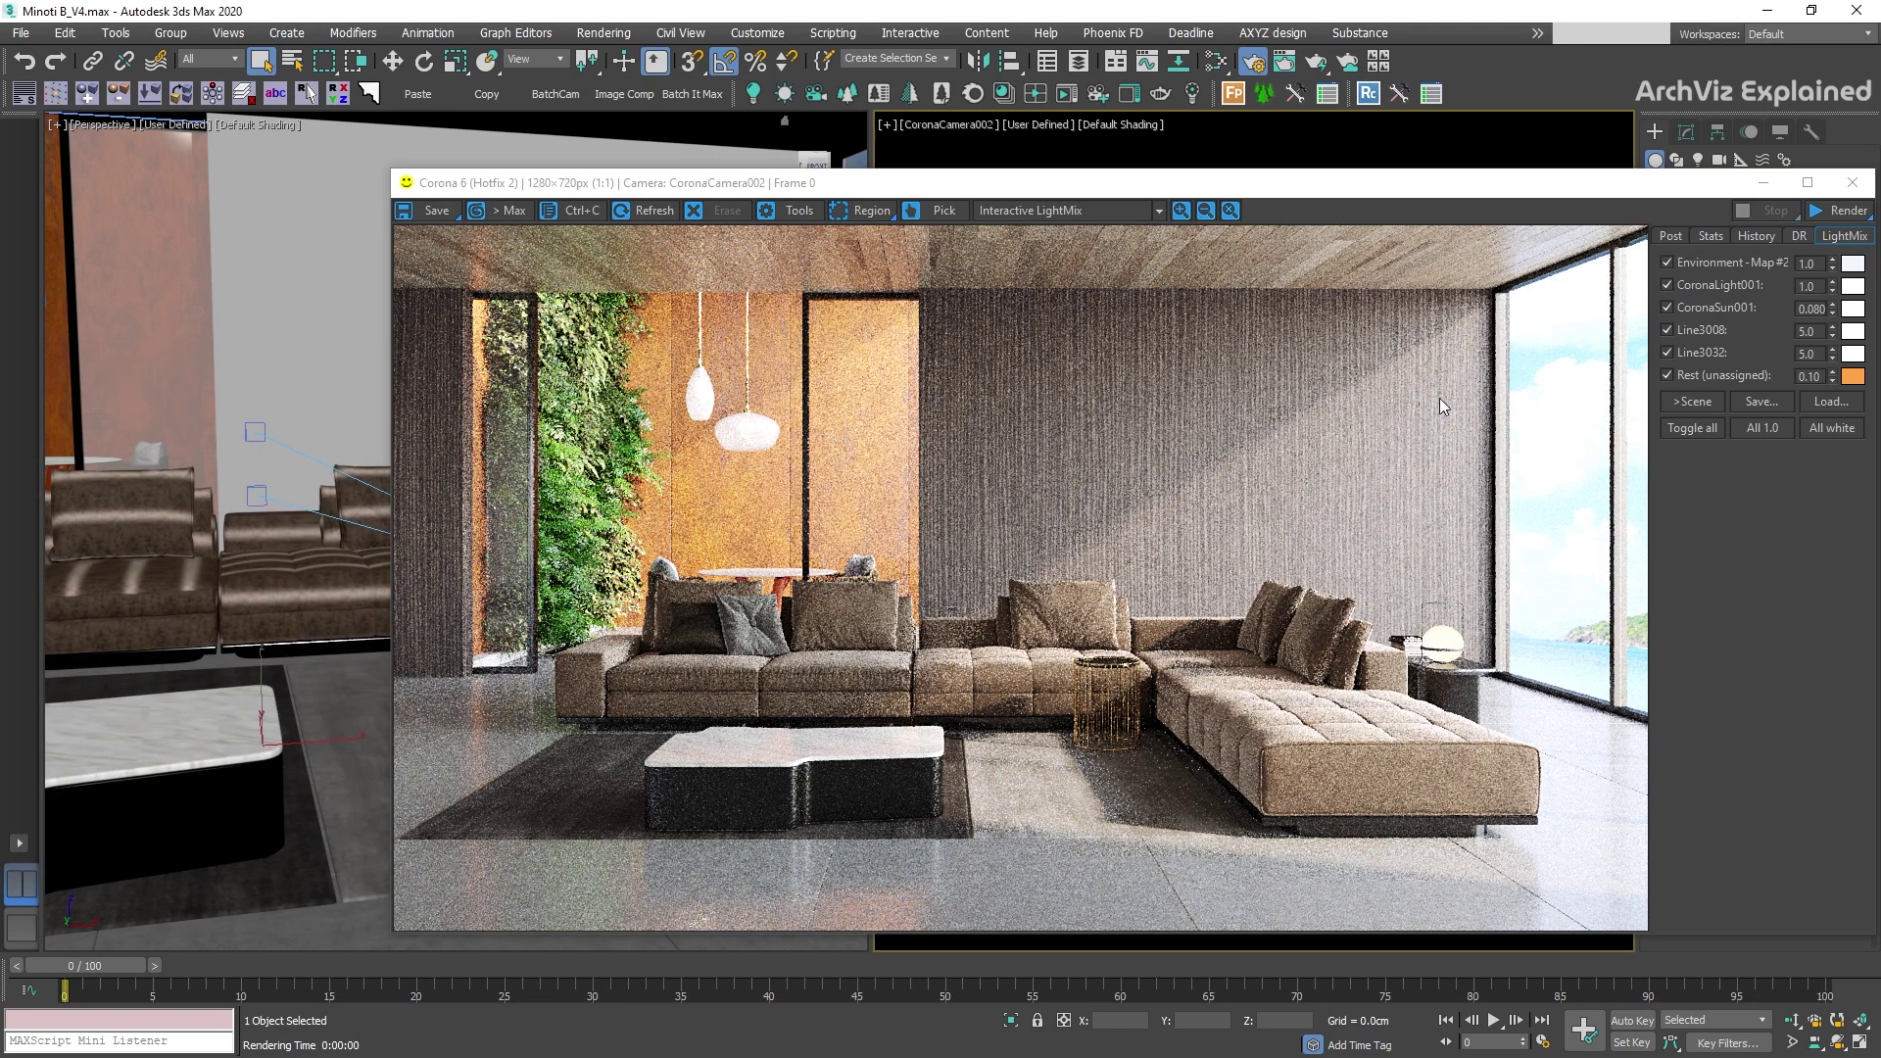
click(1826, 217)
click(1825, 235)
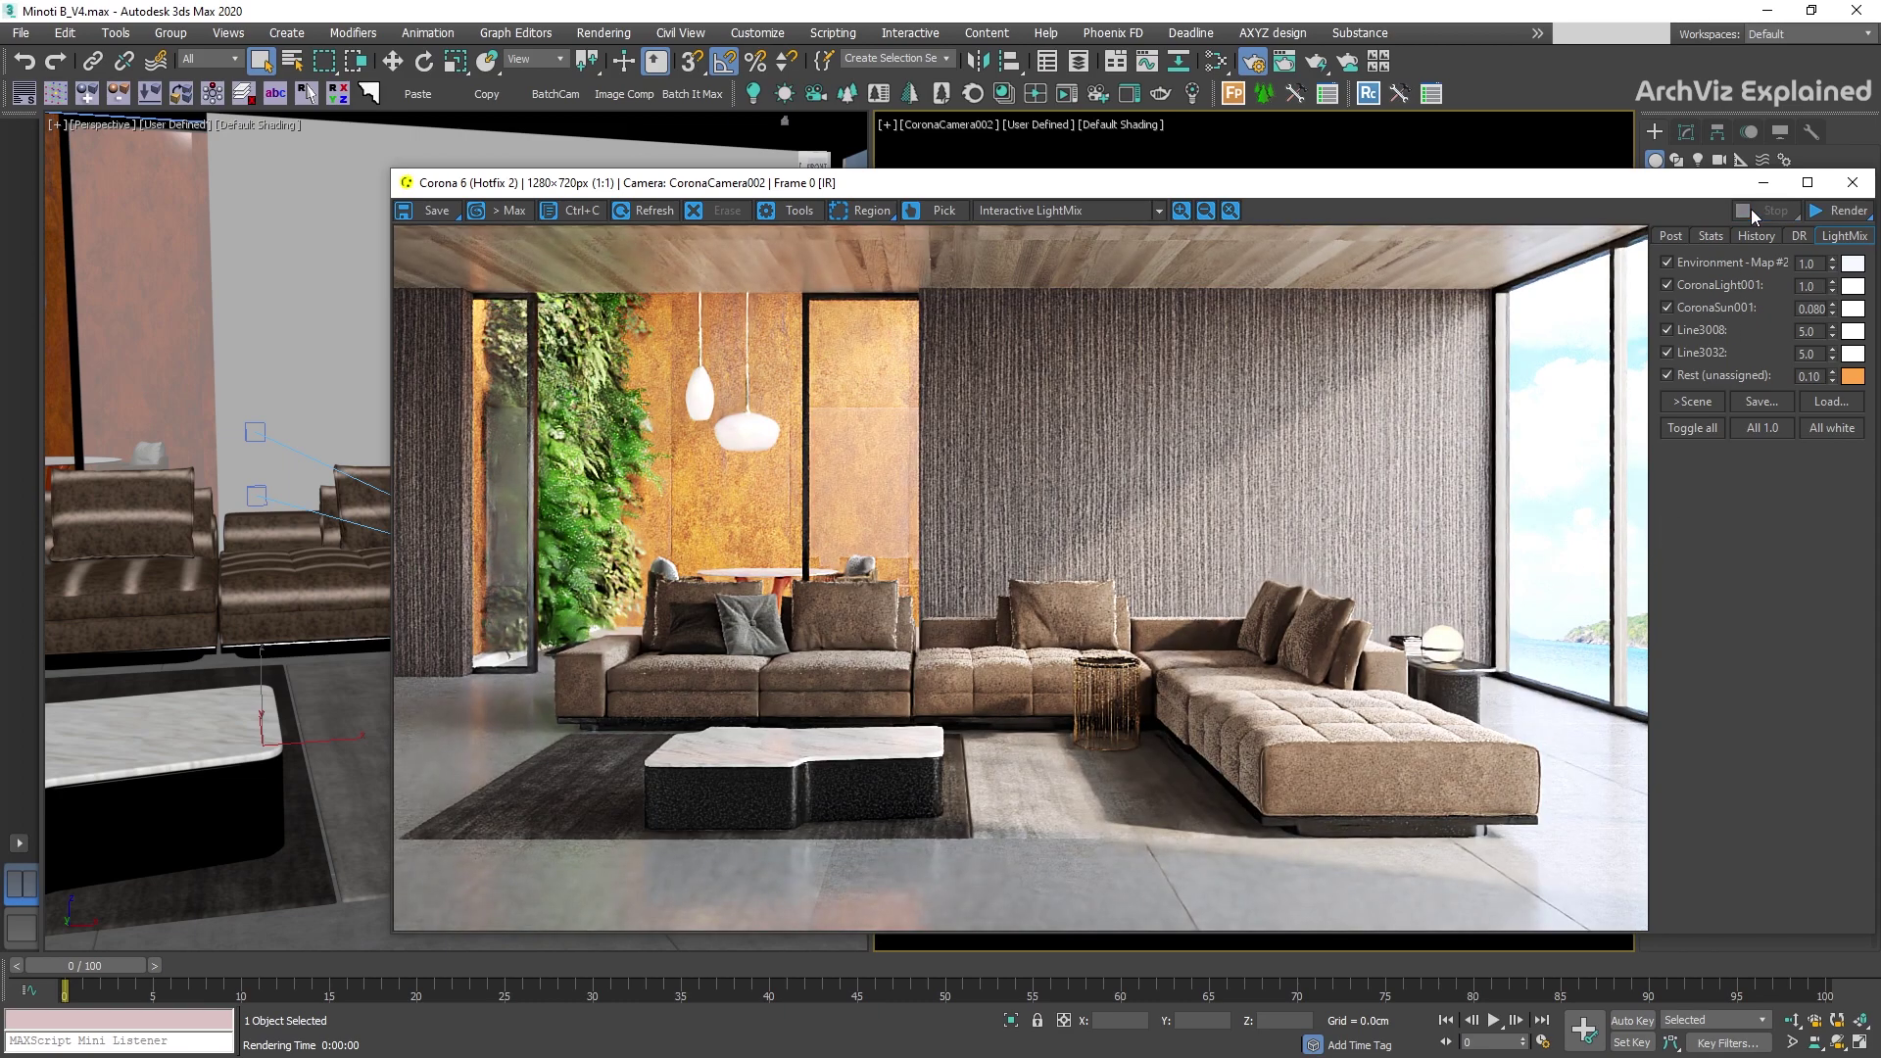
click(1752, 210)
click(1842, 210)
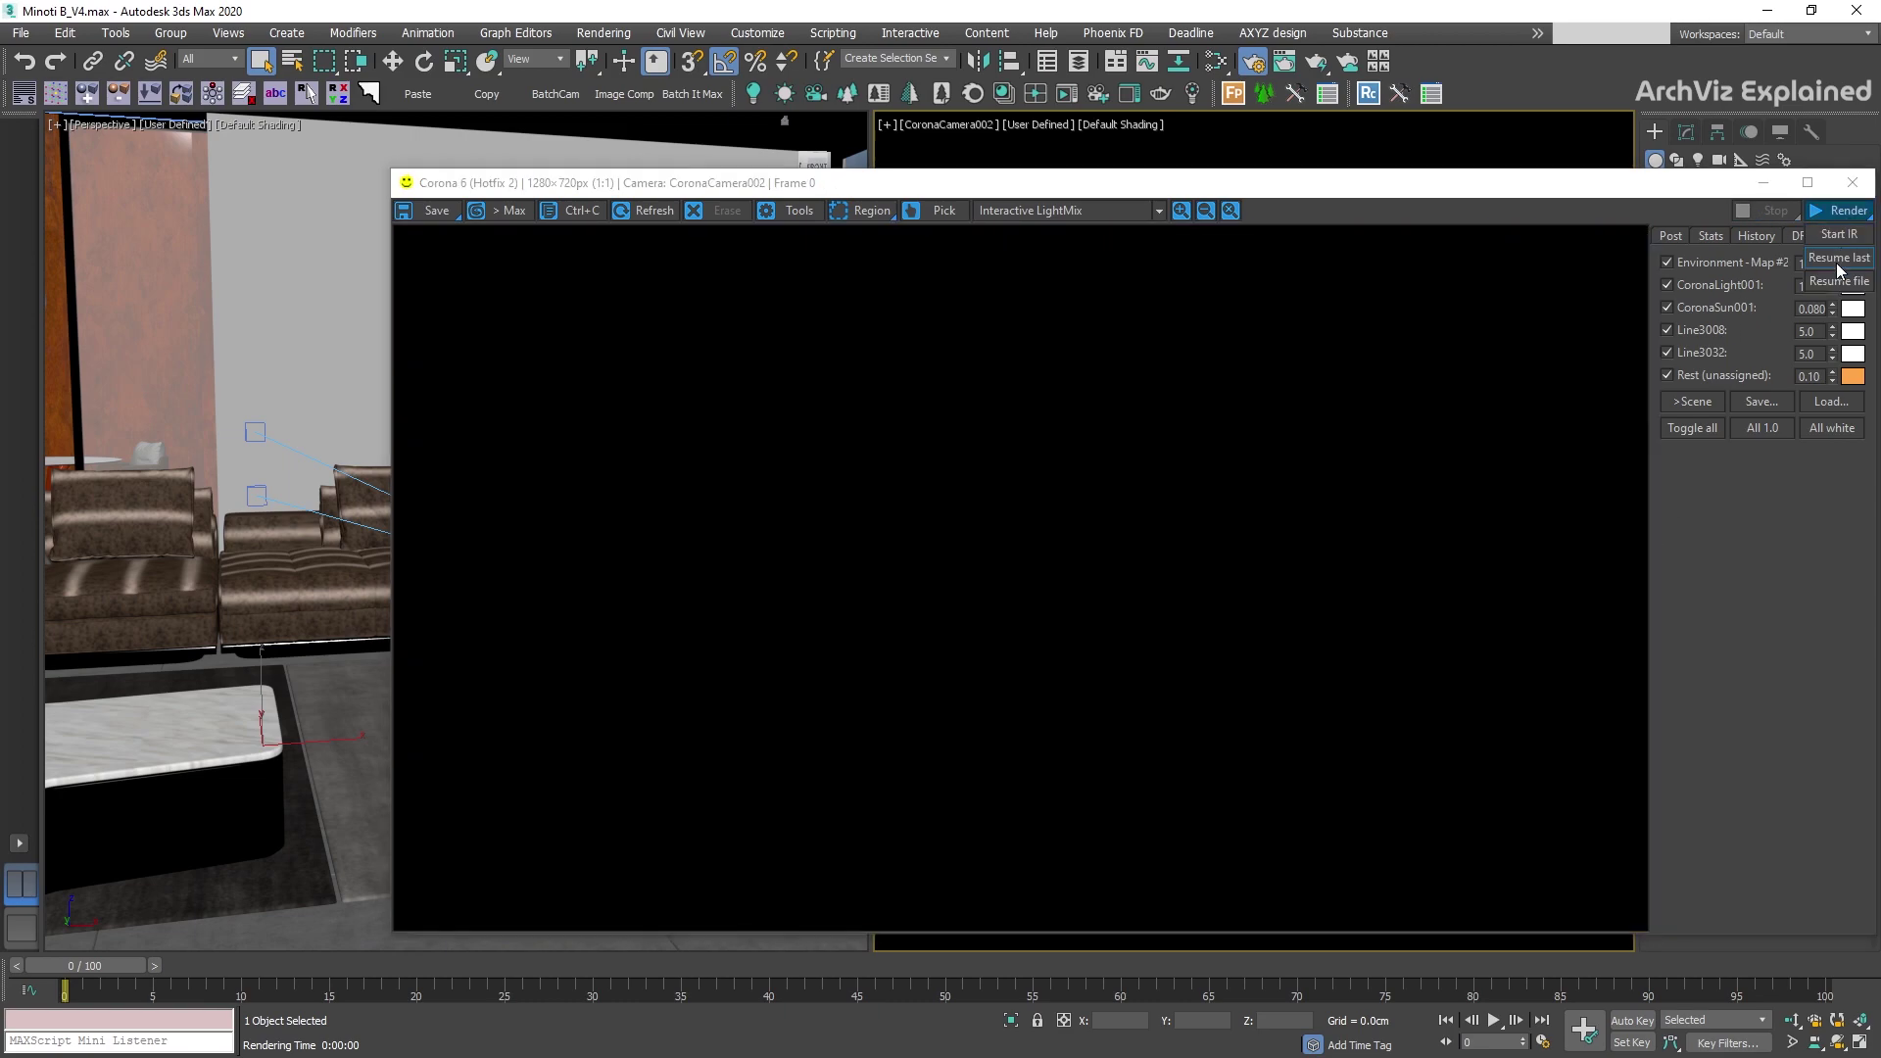
click(1838, 261)
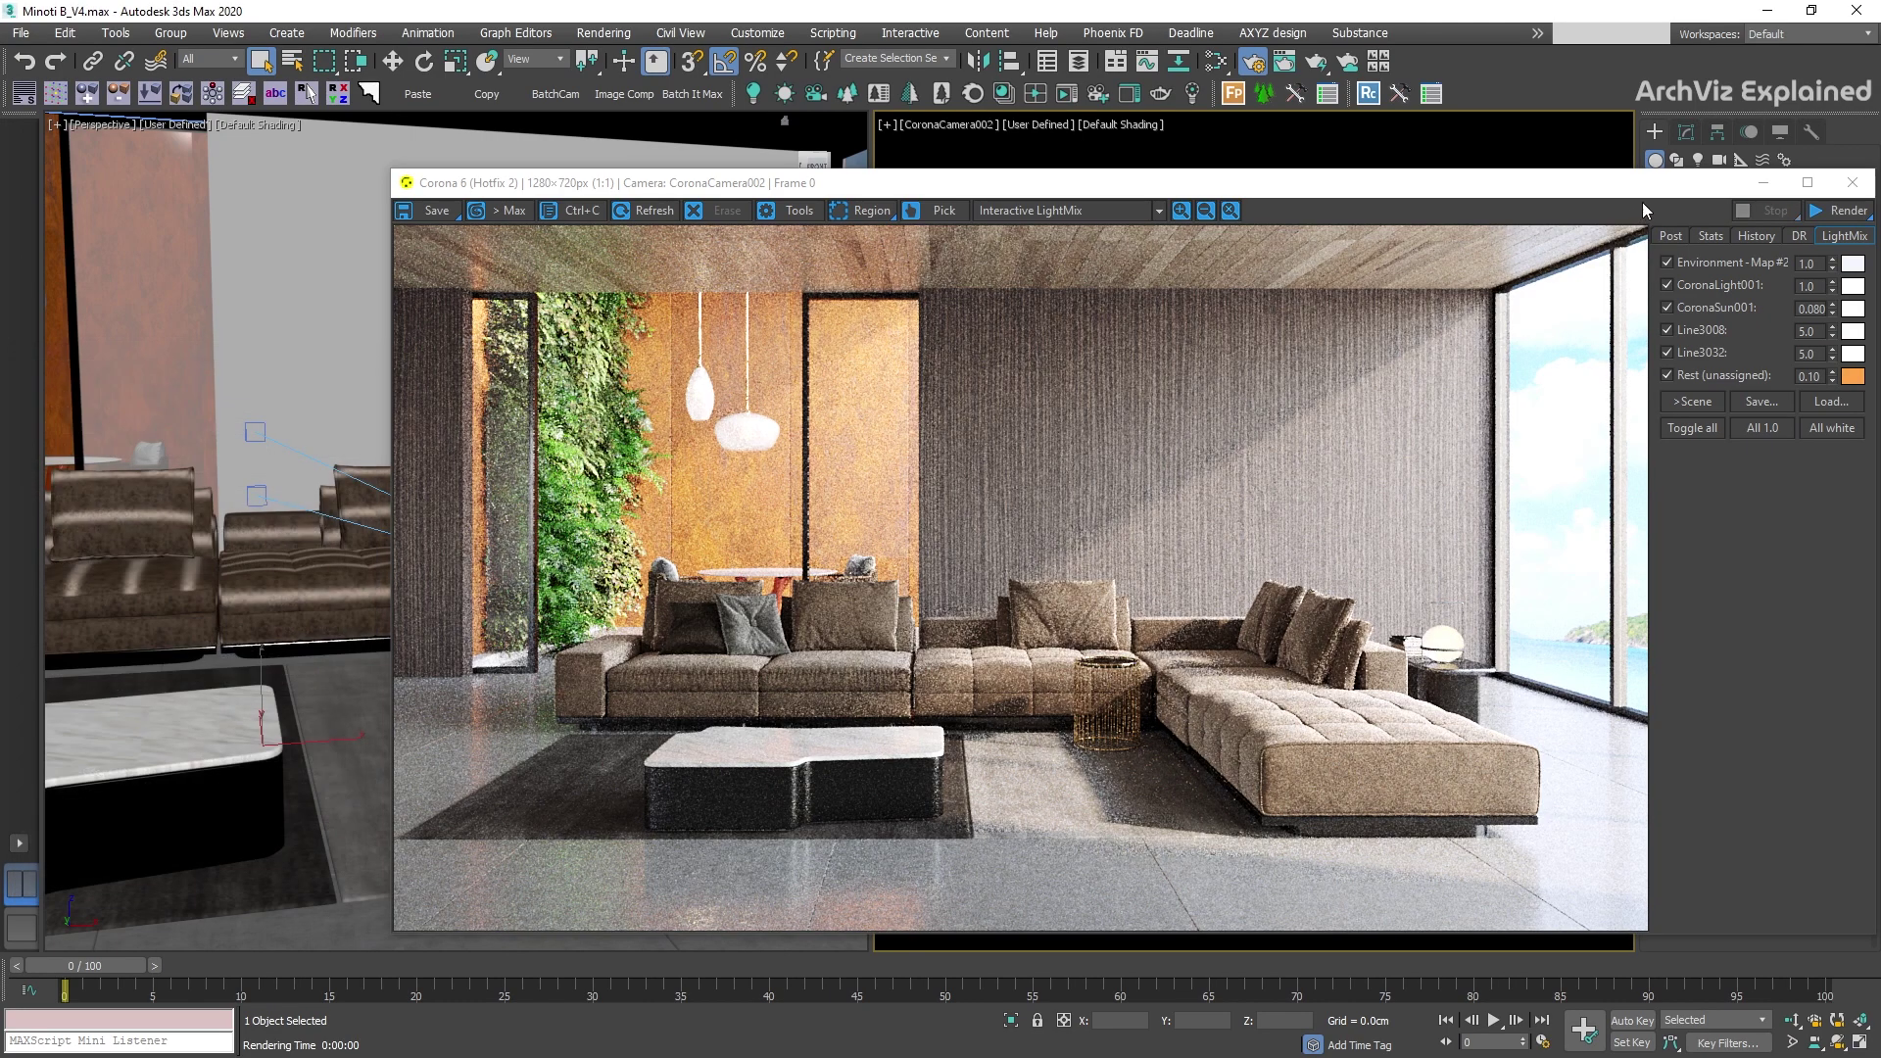
- Resume rendering from the saved Minoti_B_.cxr file, then stop it after a few passes
click(1816, 216)
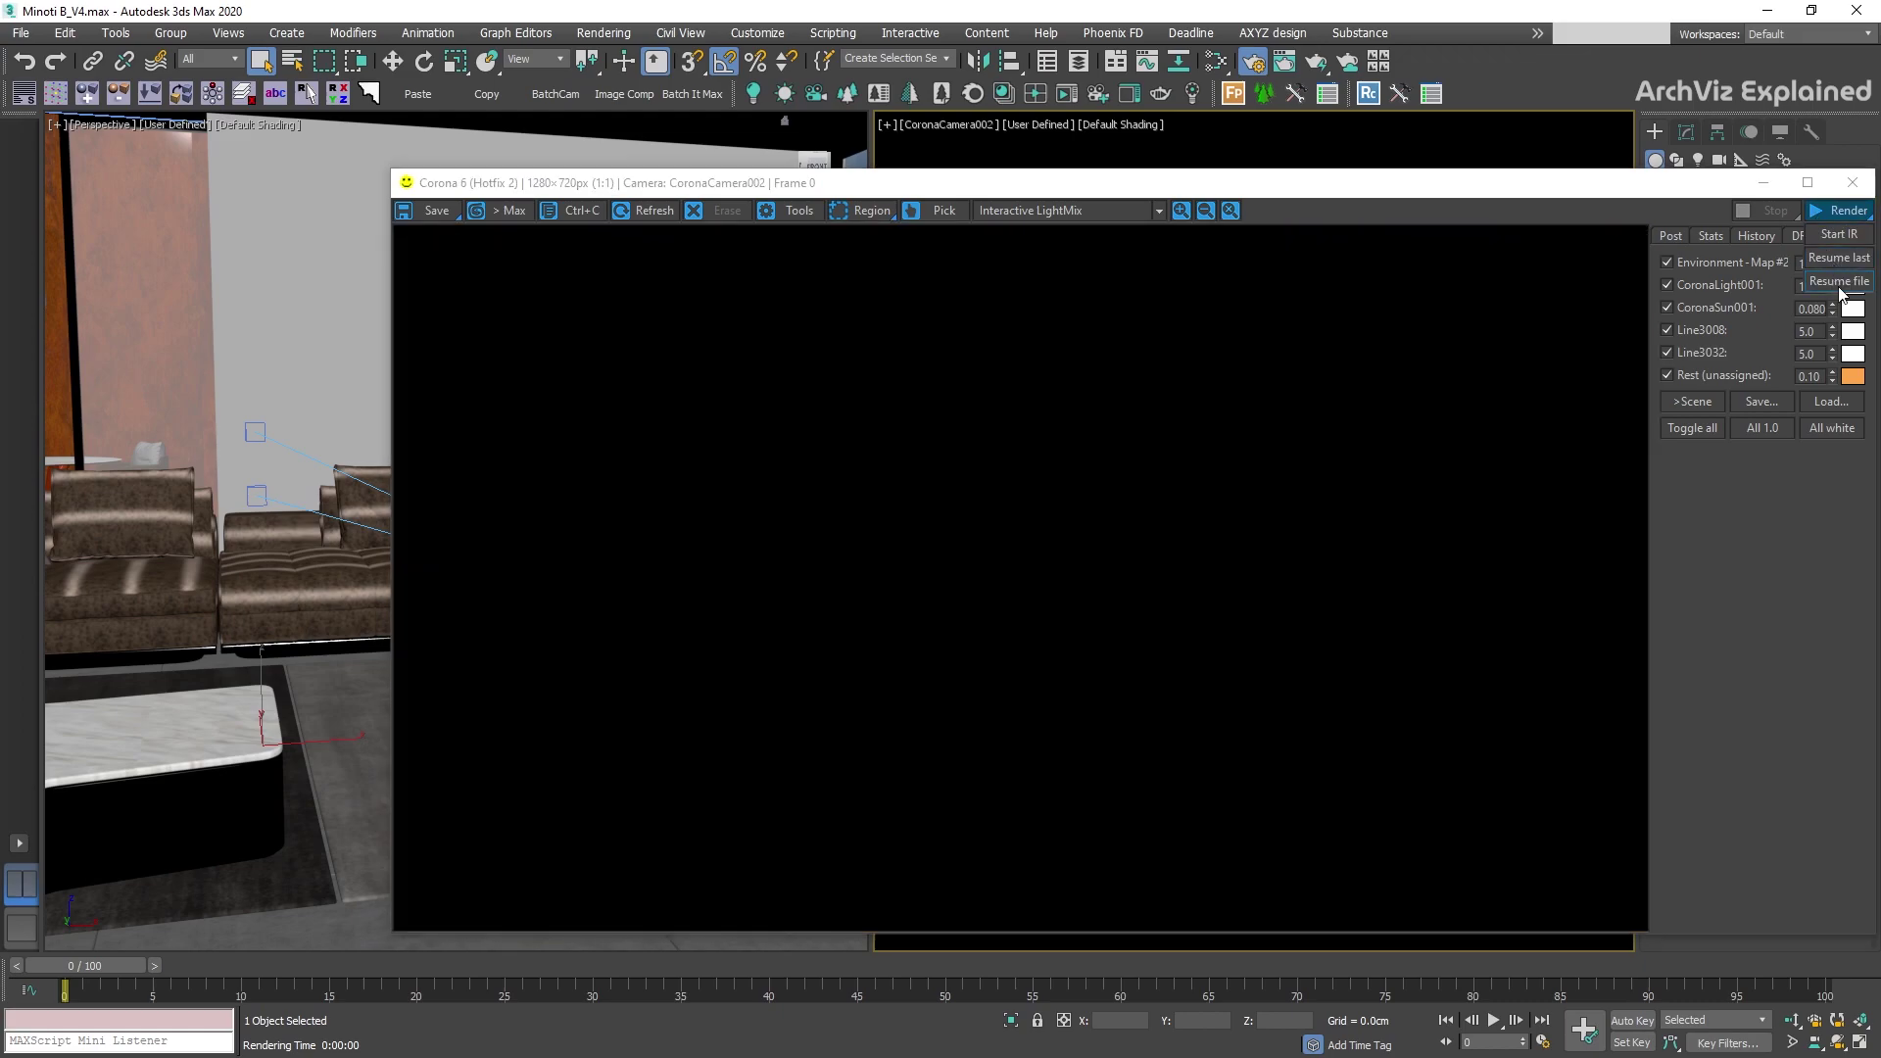
click(1840, 284)
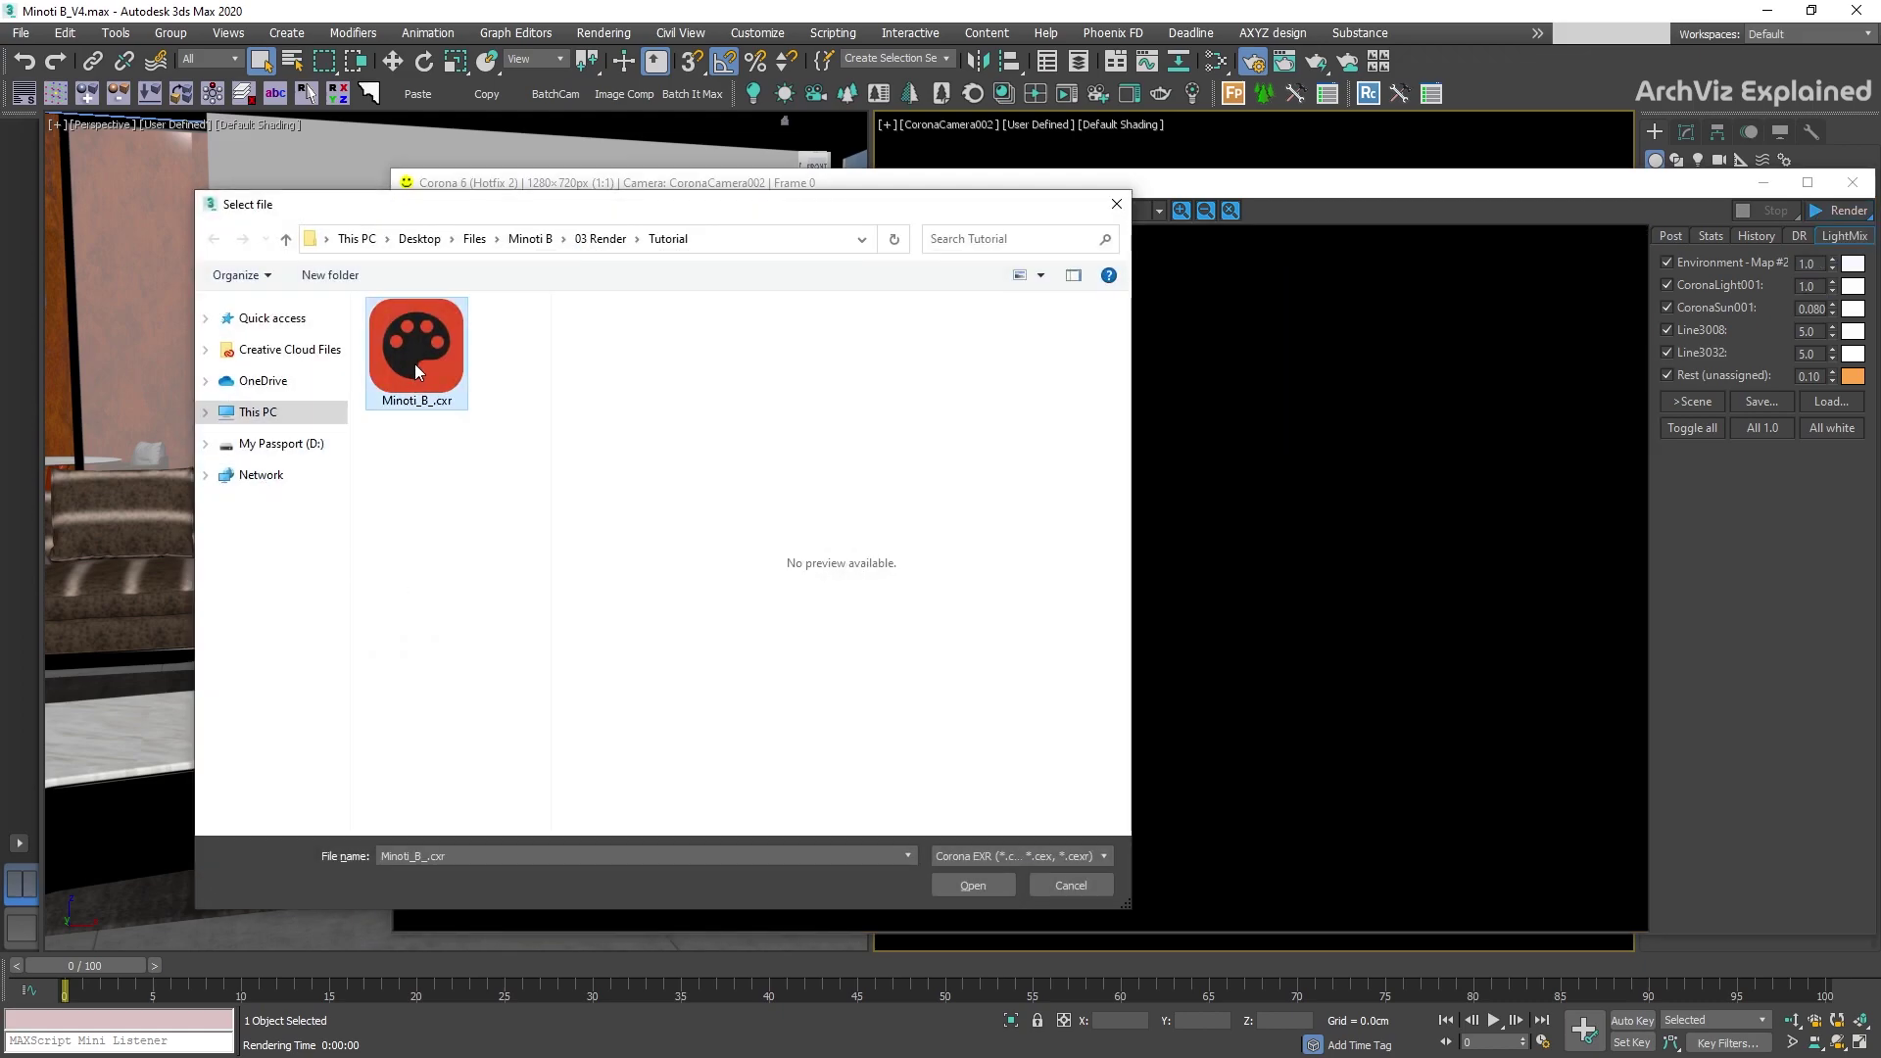
double_click(414, 362)
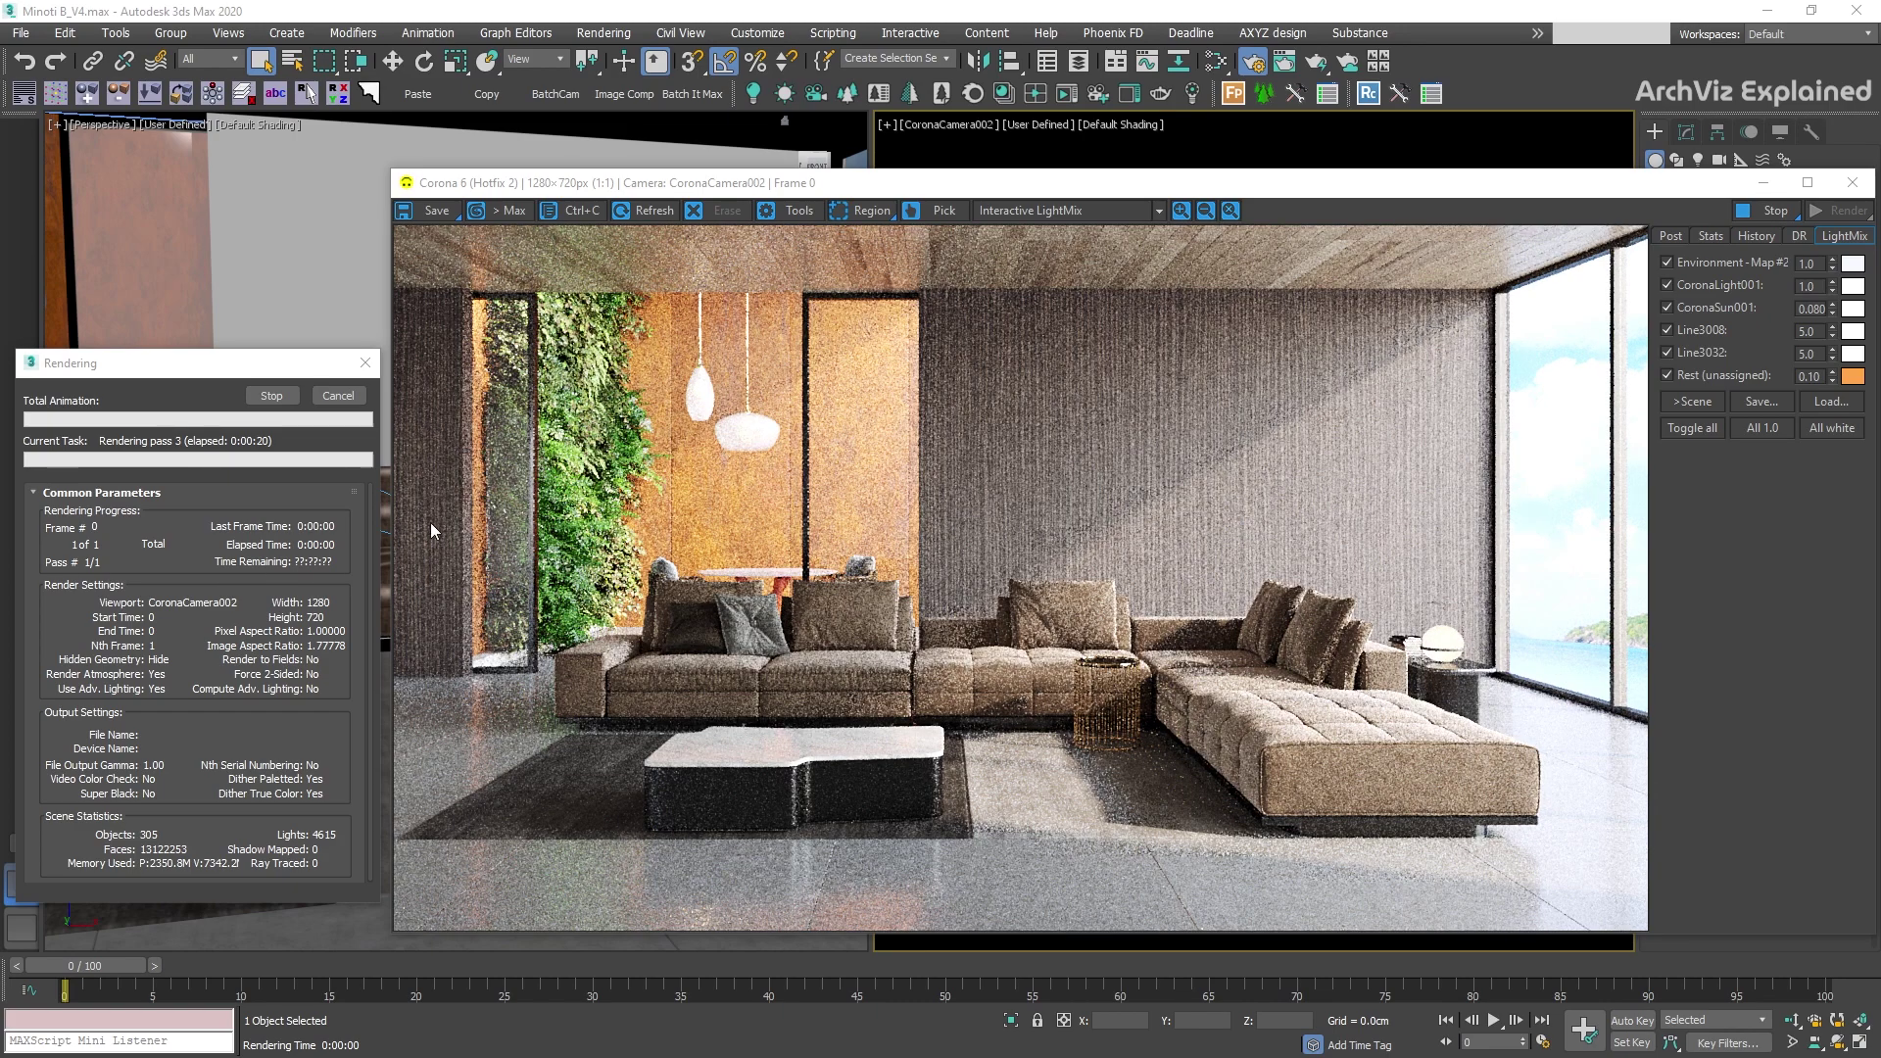
click(348, 397)
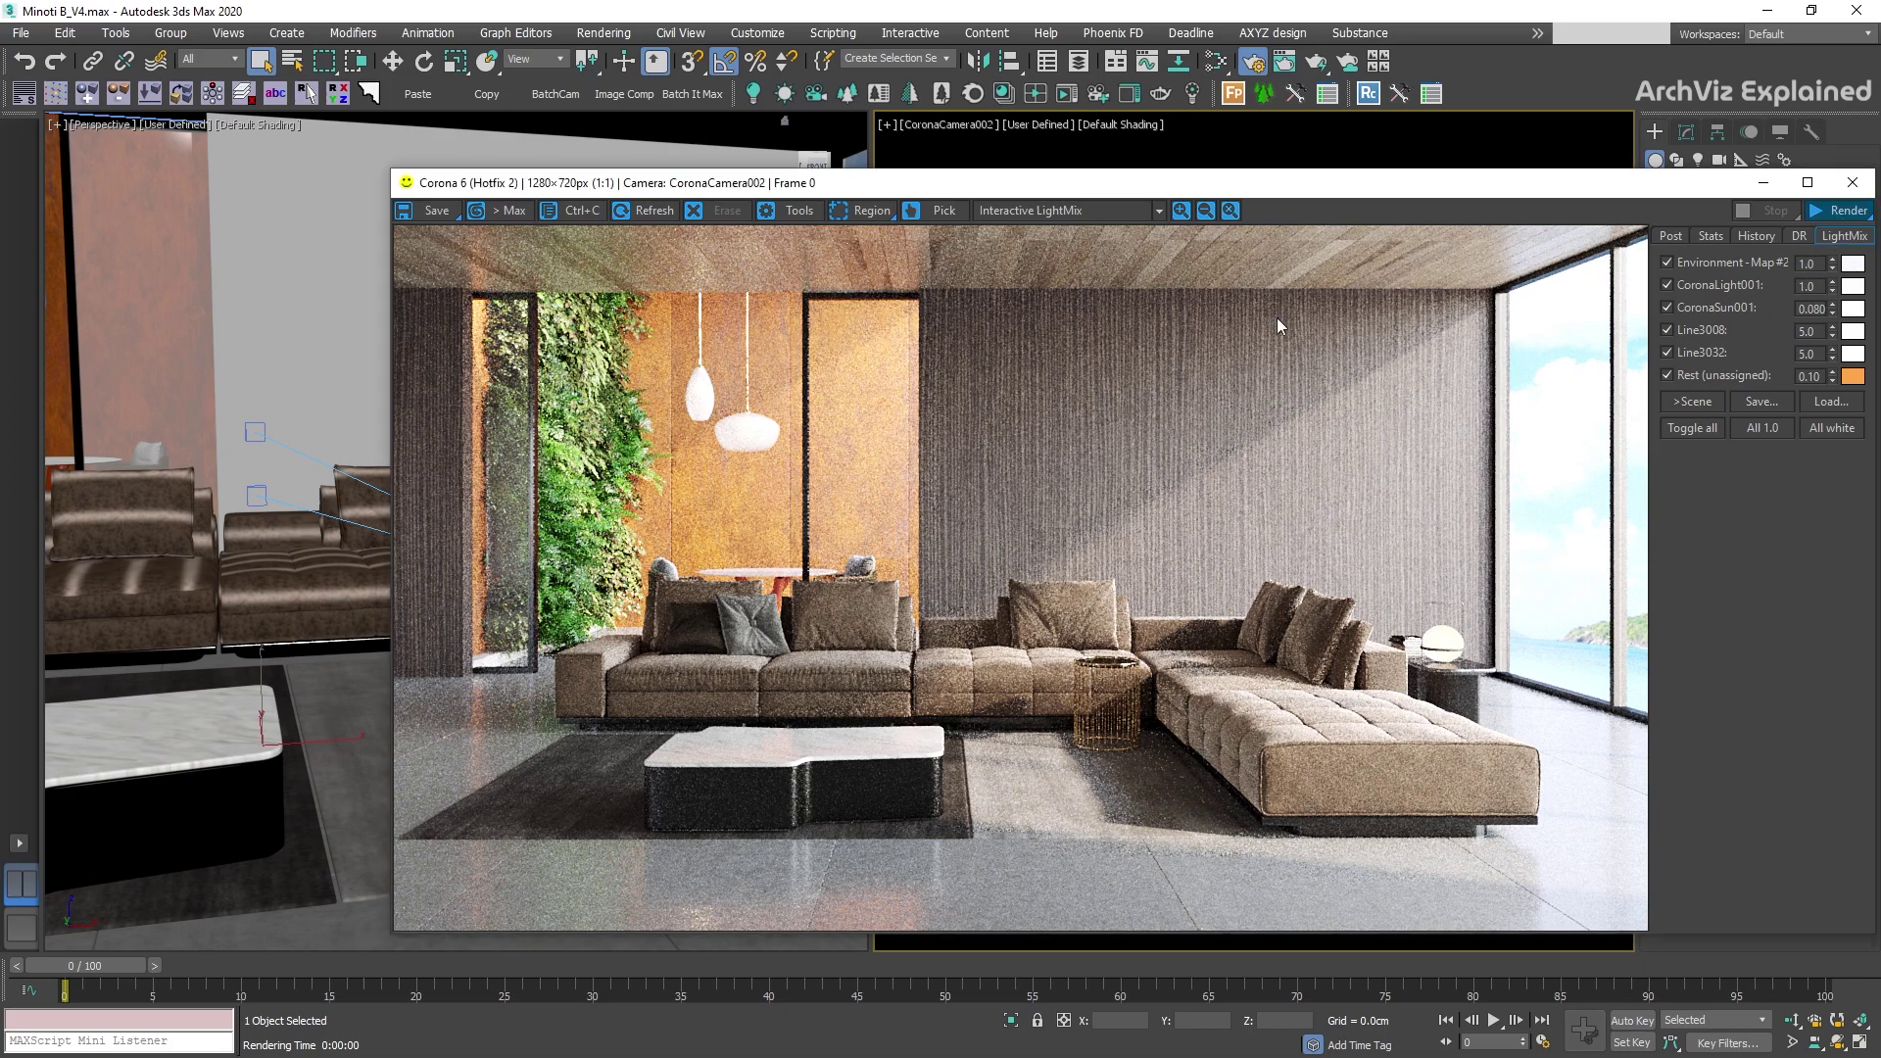
- Start interactive rendering and review the Post tone mapping settings, then the Stats panel
click(1284, 61)
click(1671, 236)
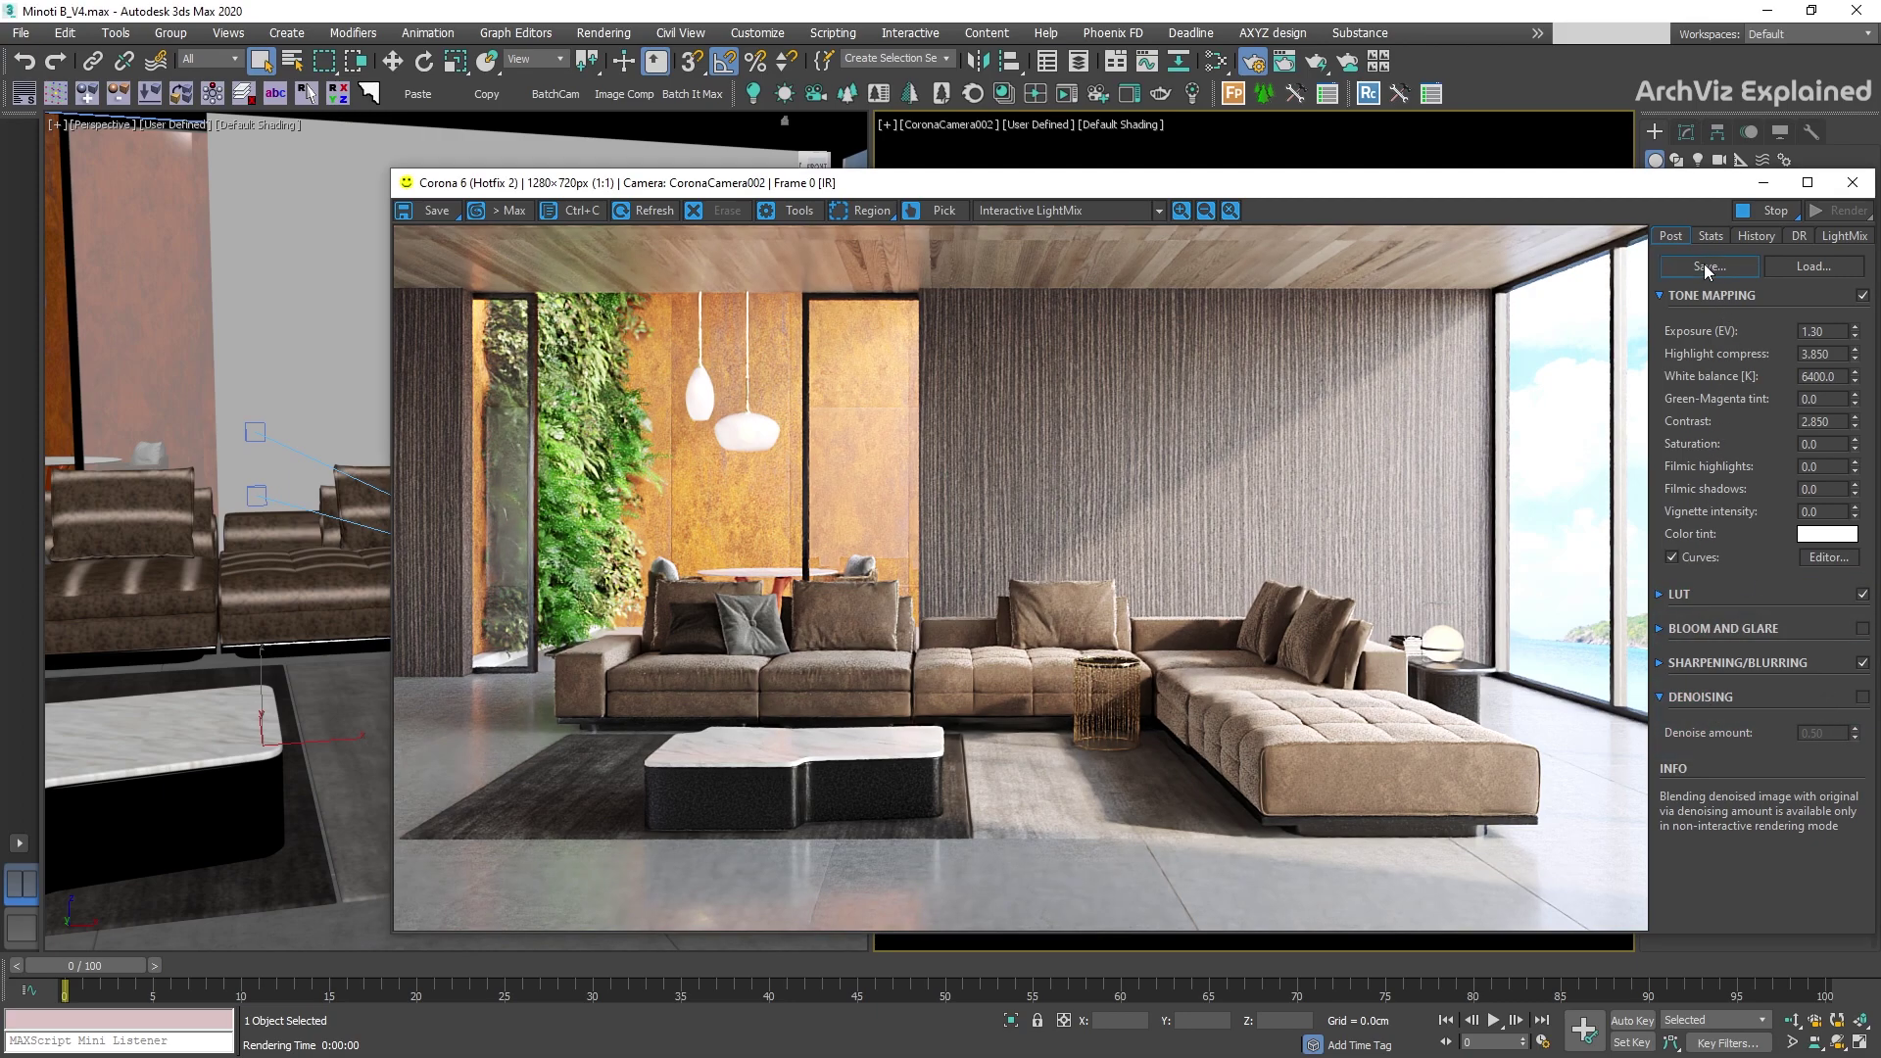
click(1707, 237)
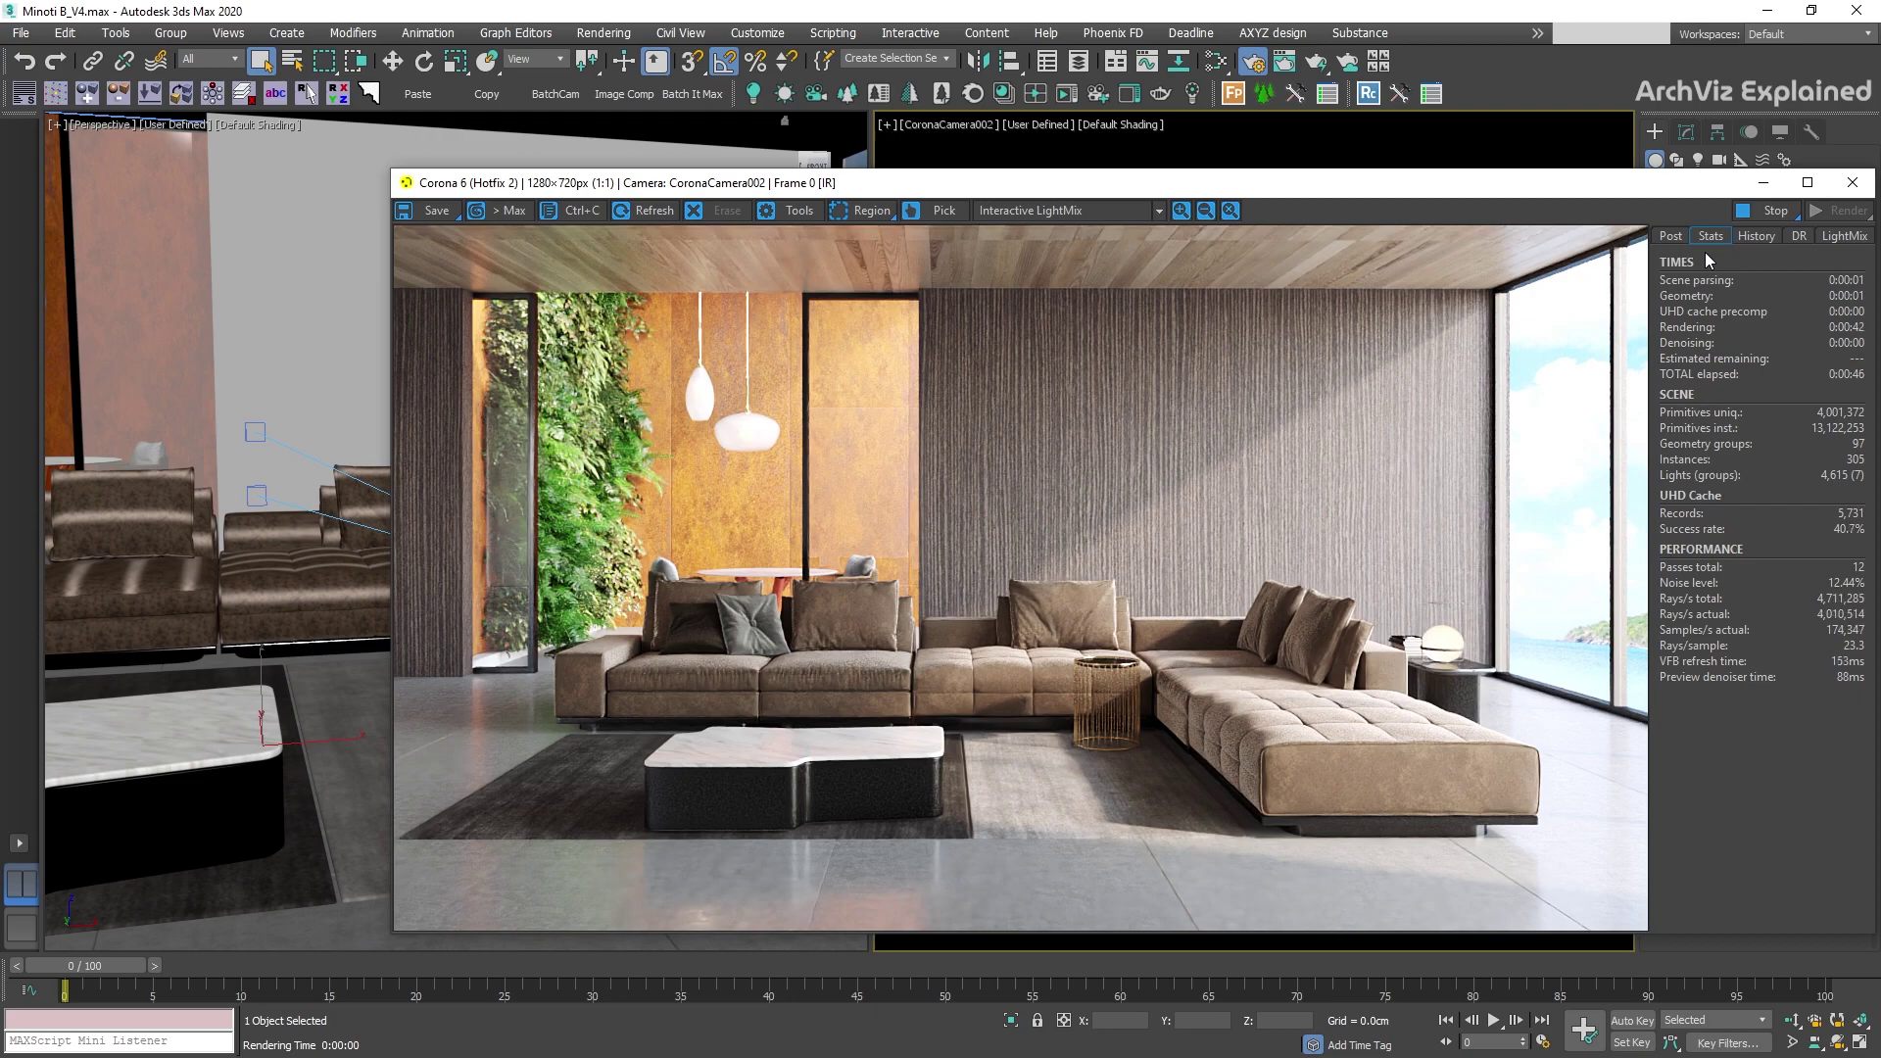
- Store two render snapshots in the VFB History panel
click(1754, 236)
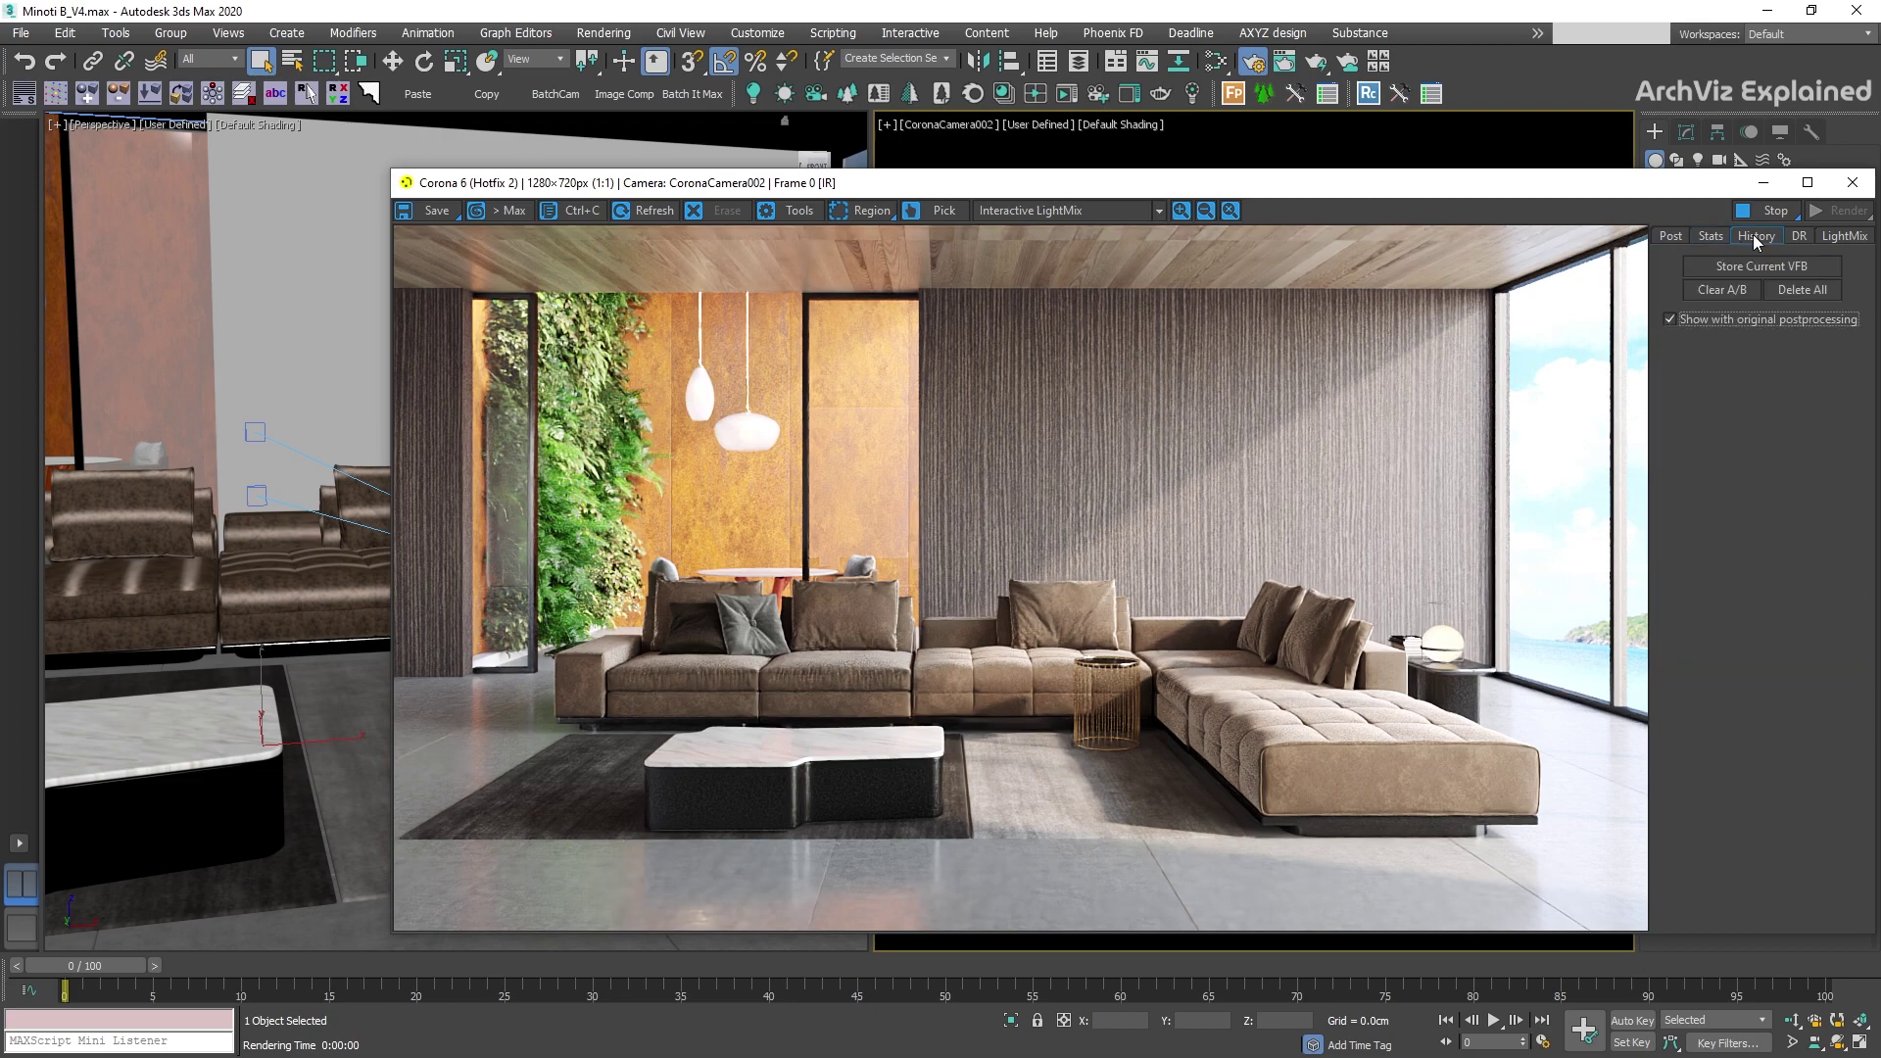
click(1759, 267)
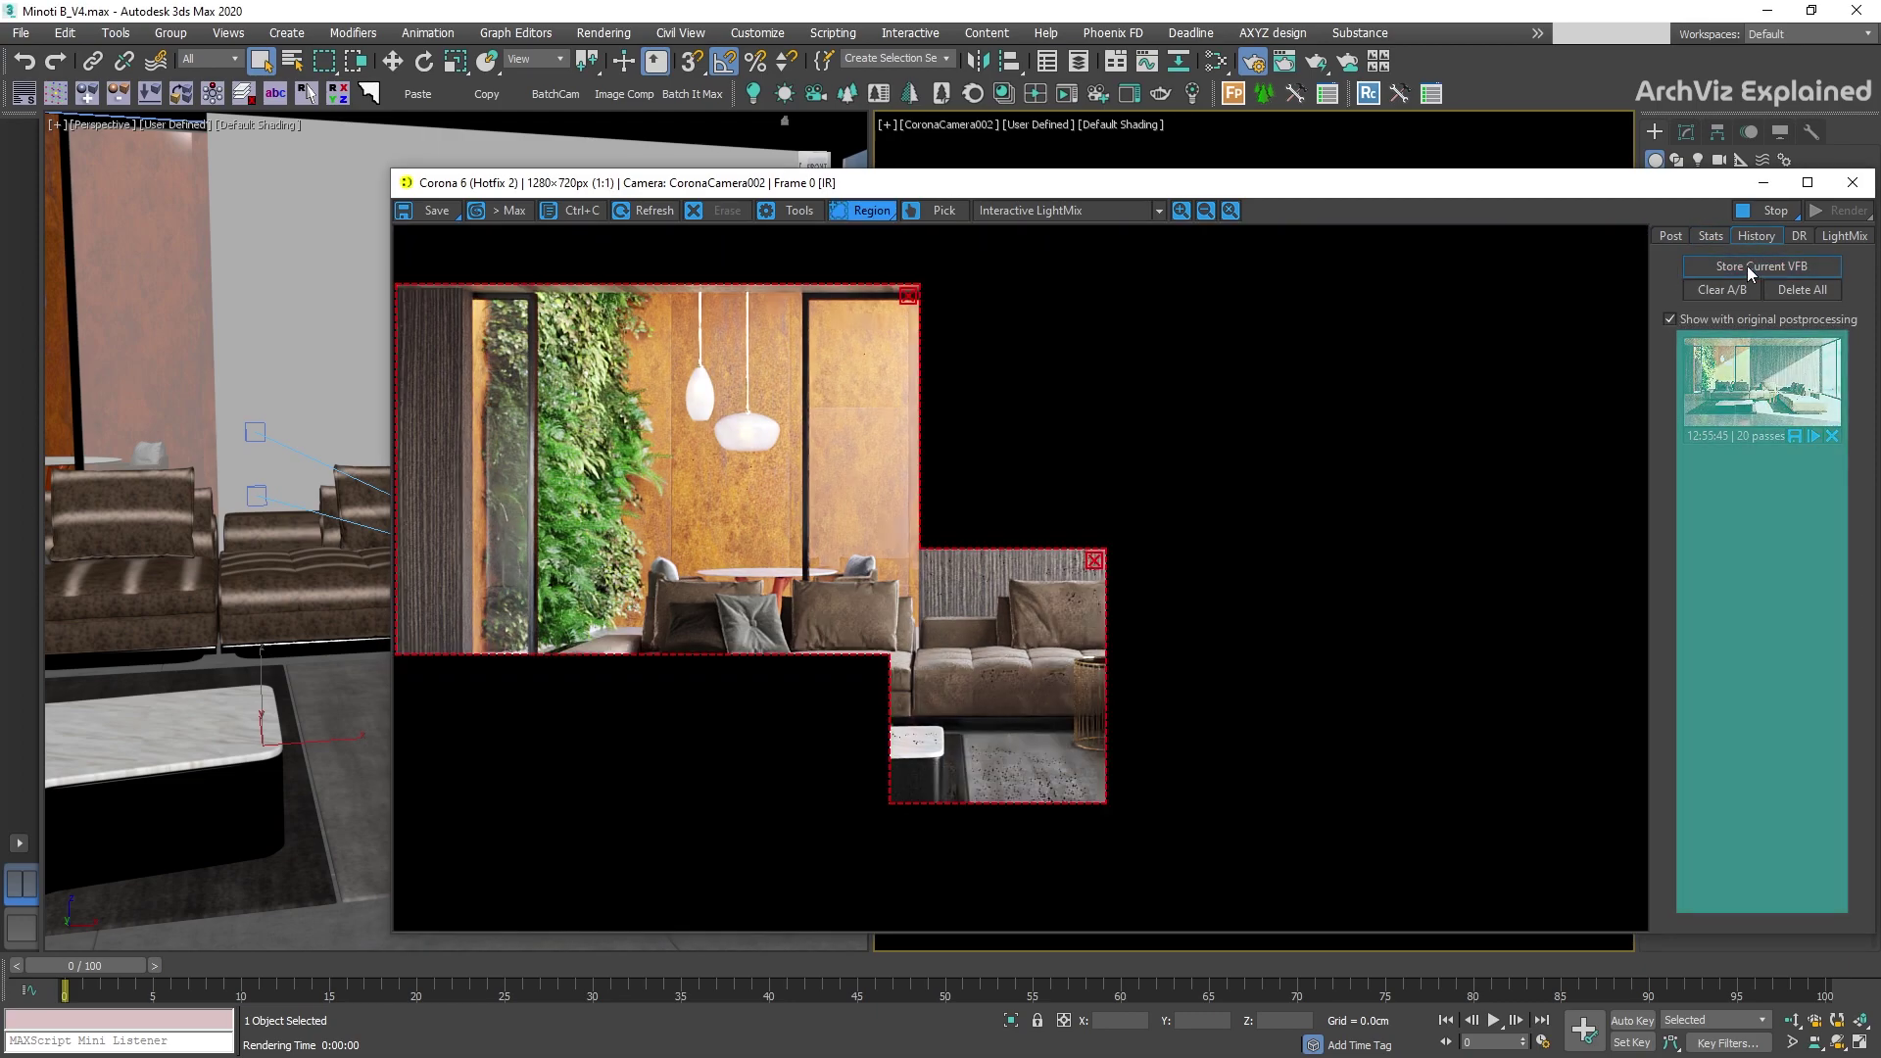
click(1749, 266)
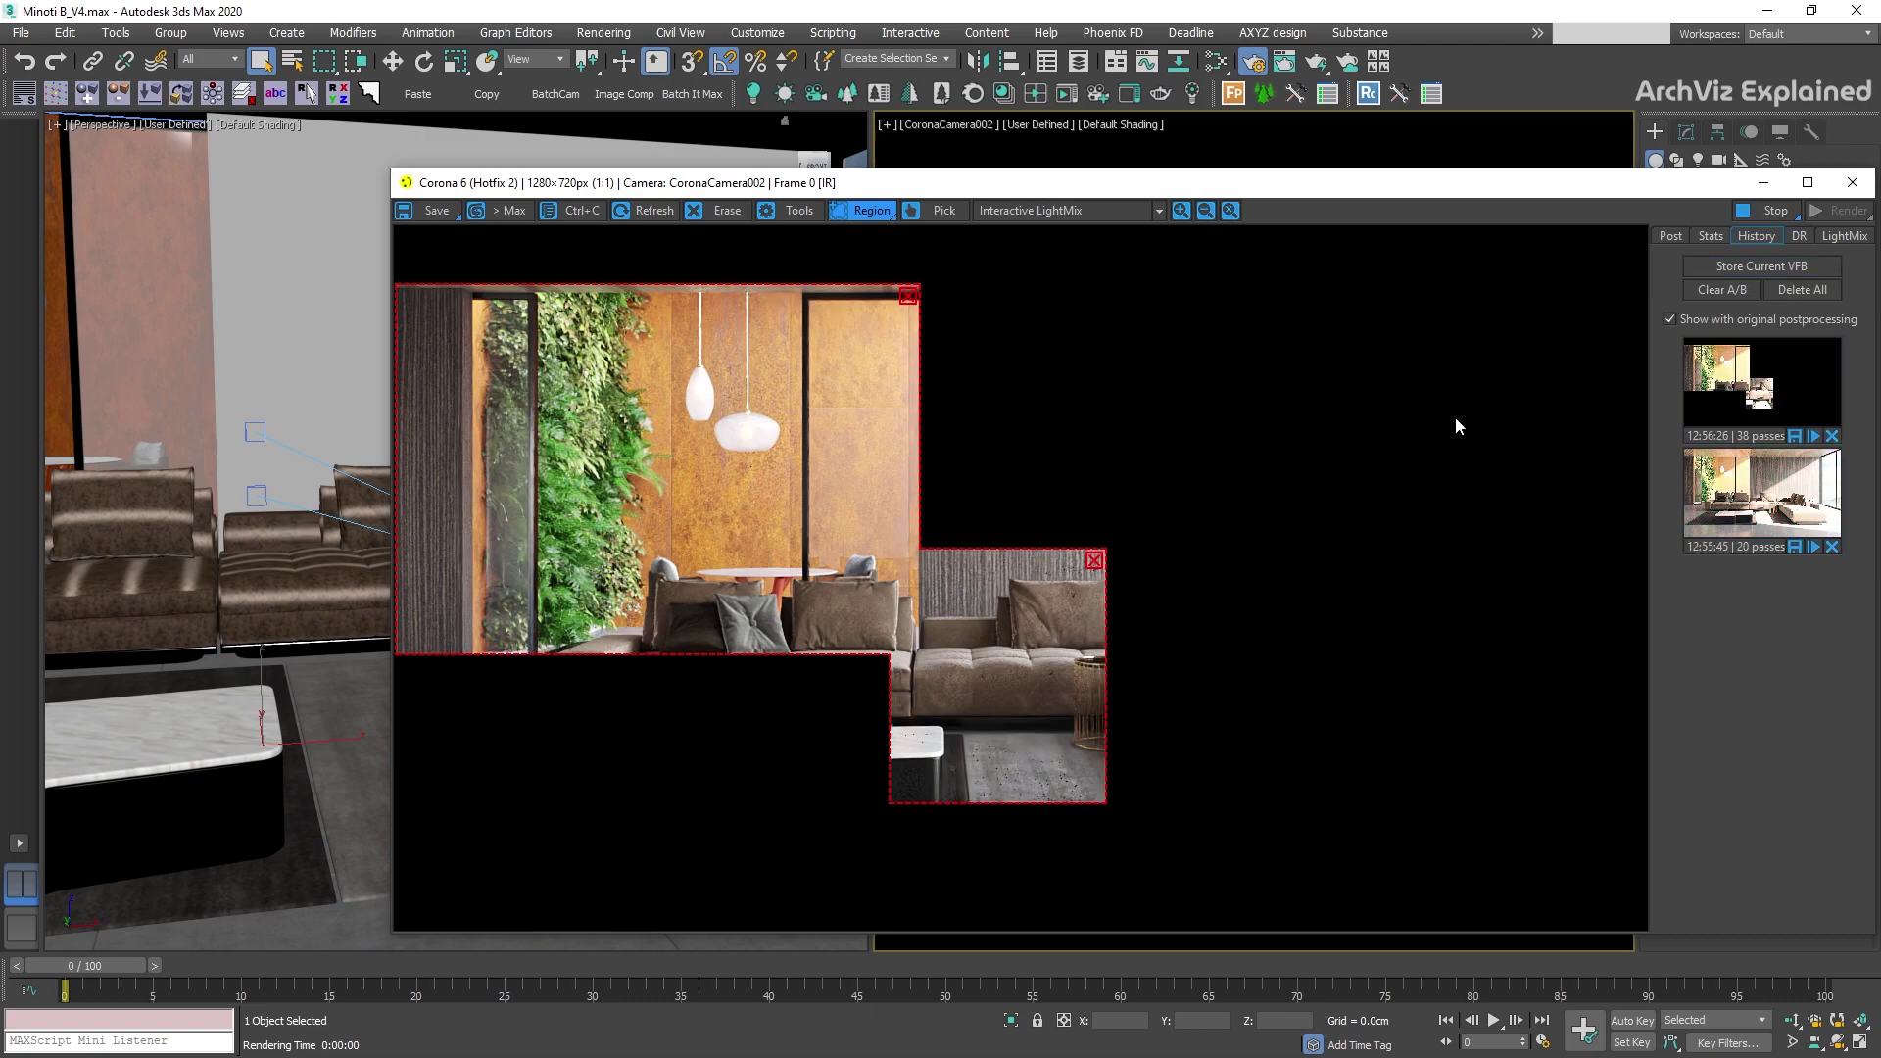
- Compare the 12:55:45 render as A against 12:56:26 as B, widen the split, then clear A/B
click(1730, 478)
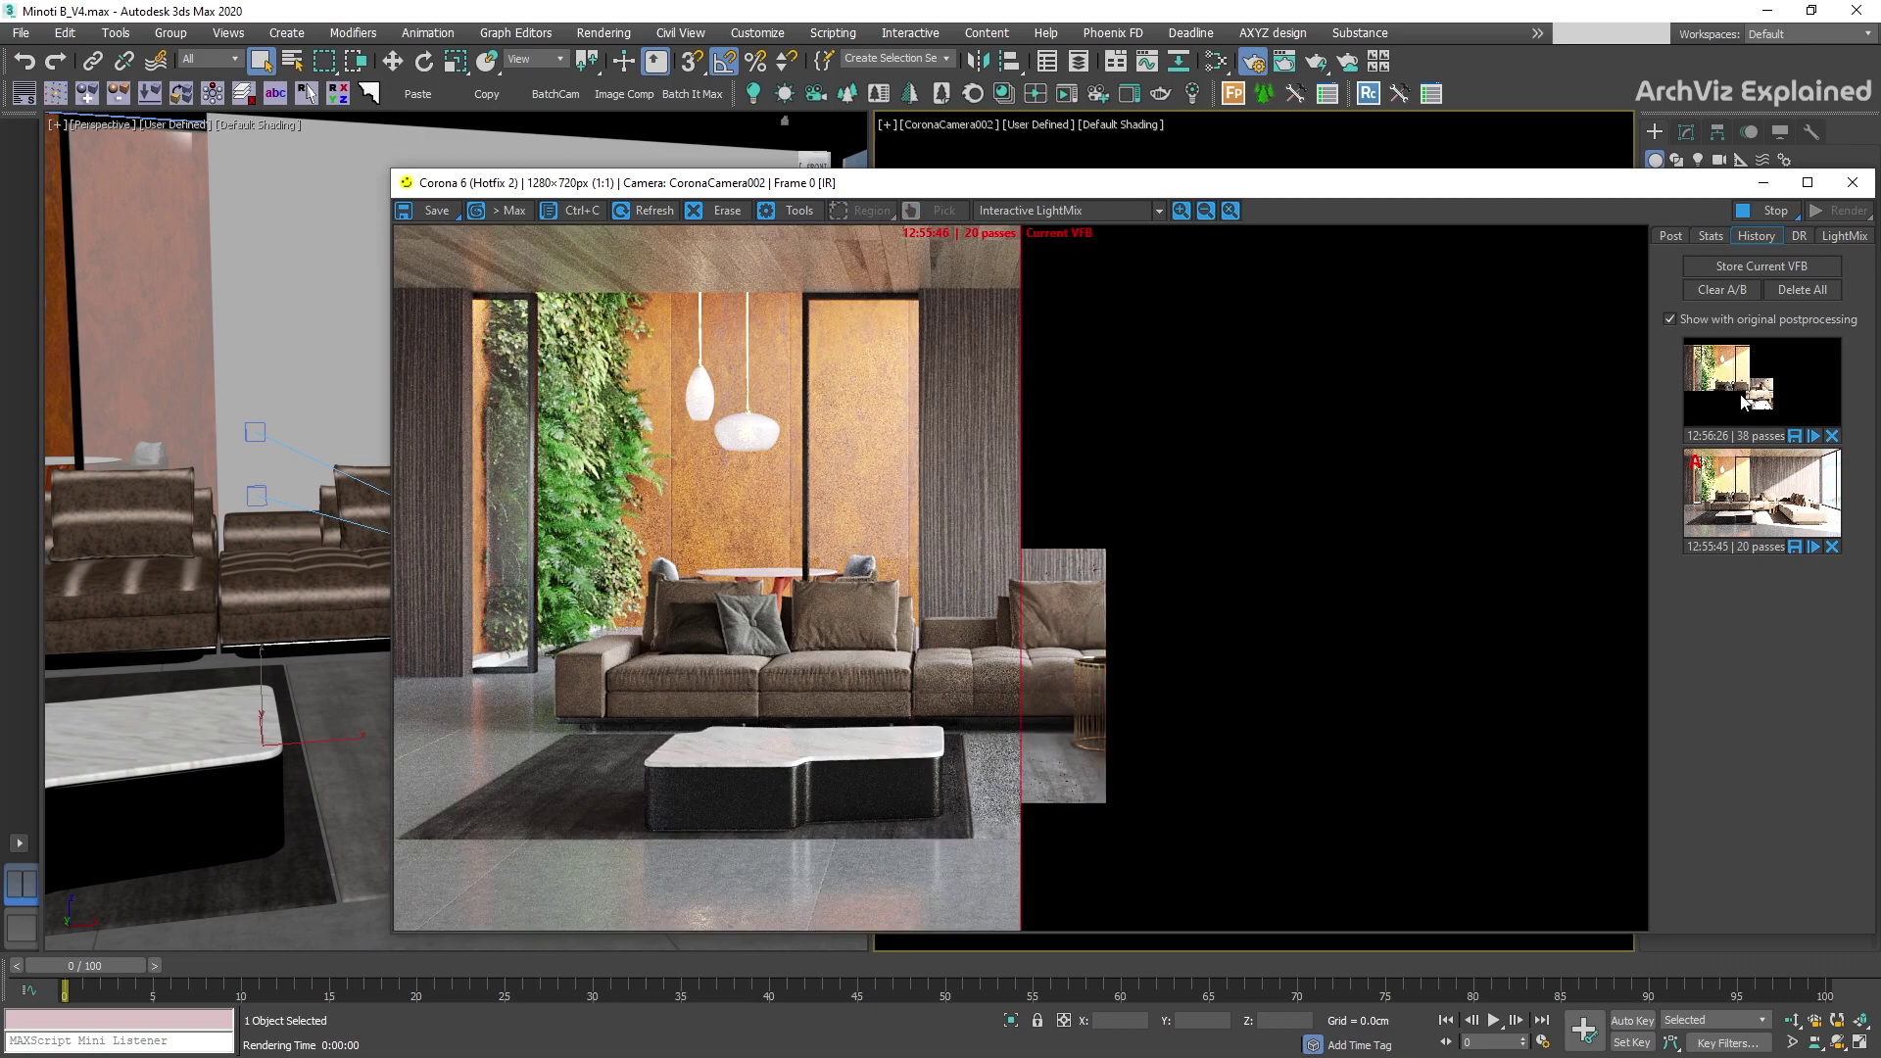
right_click(1744, 402)
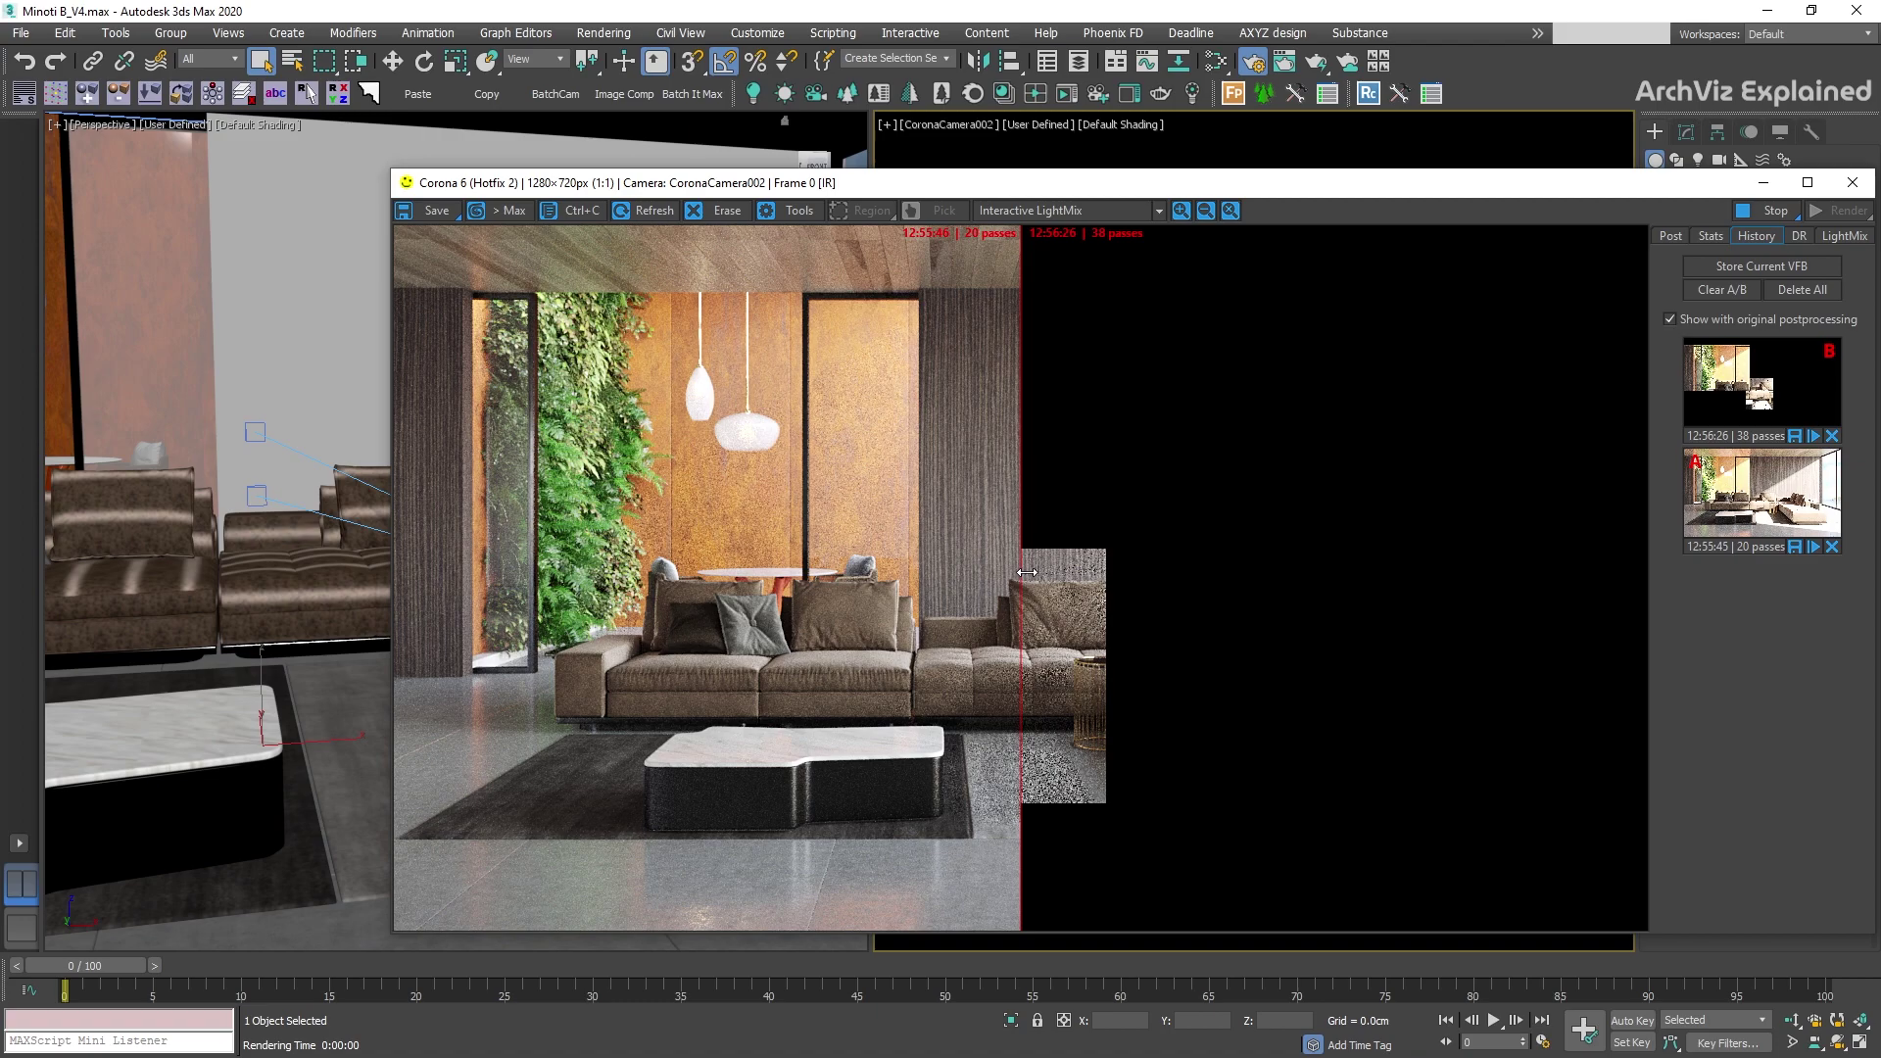
drag(1024, 573, 579, 605)
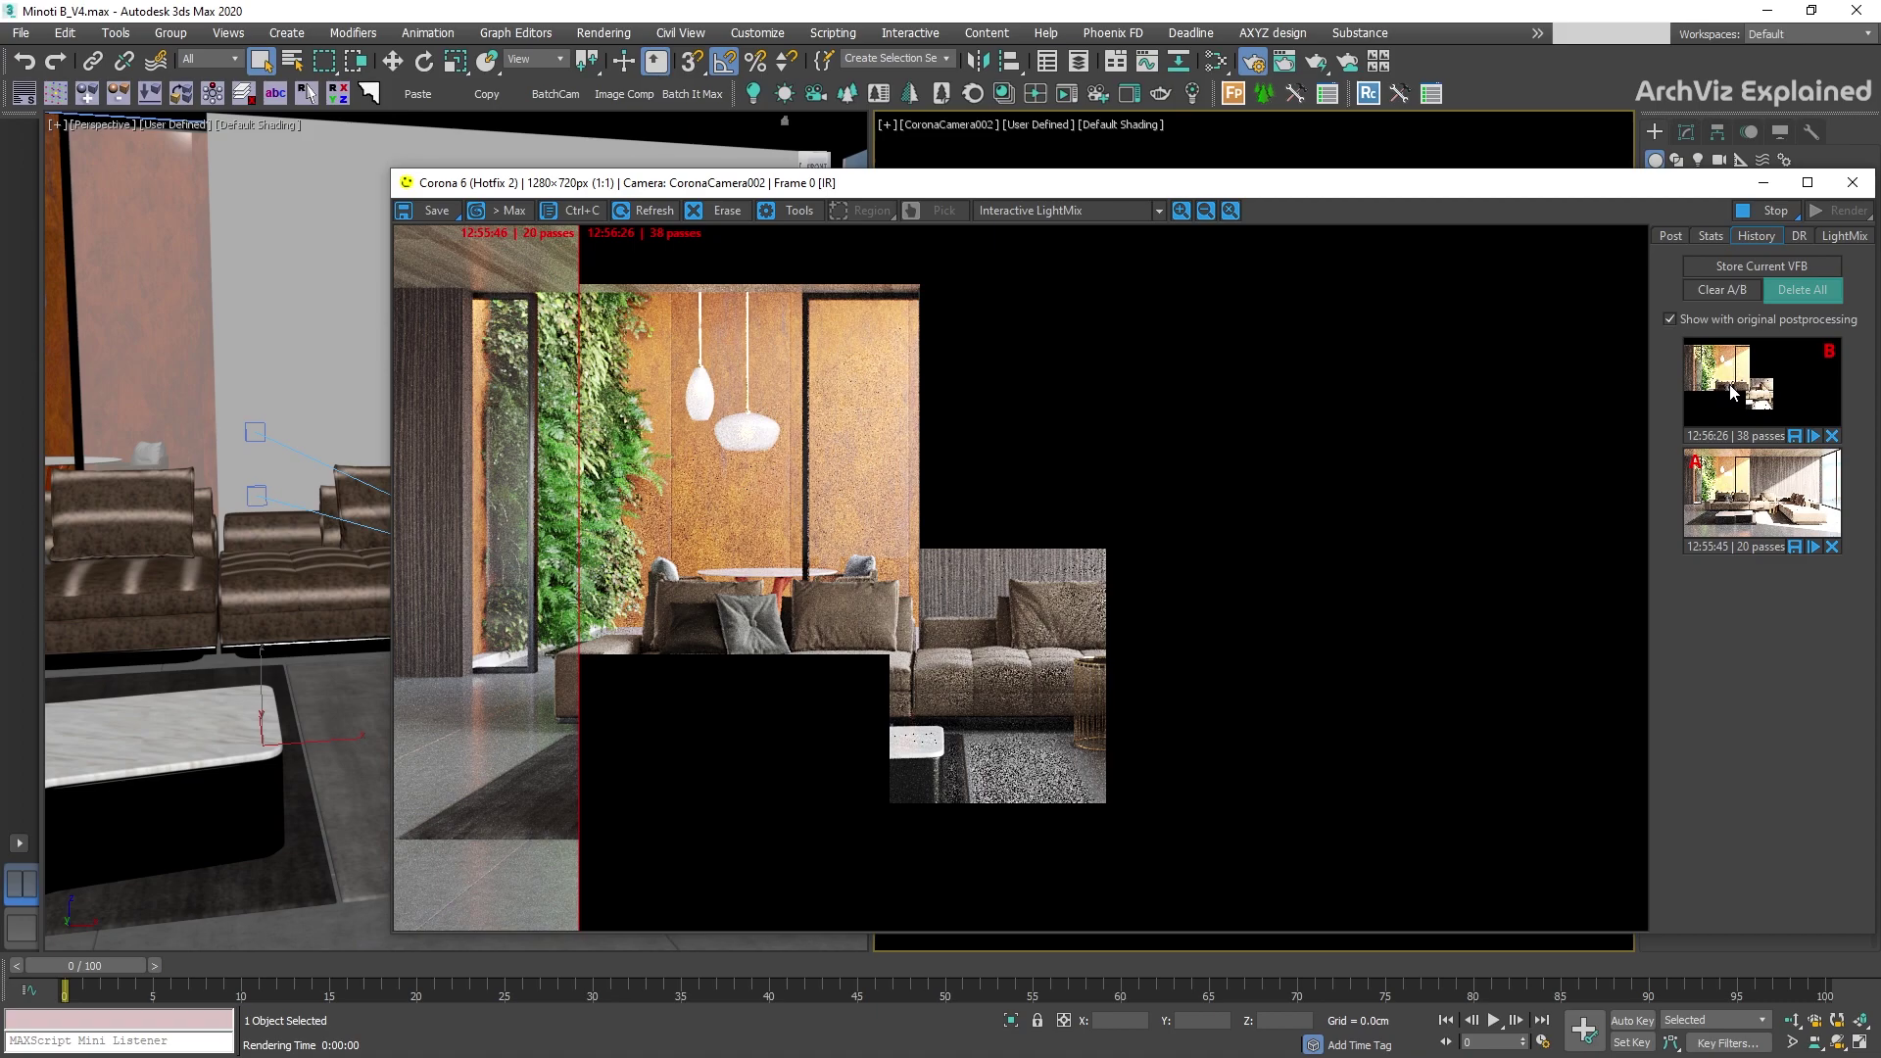
click(1726, 290)
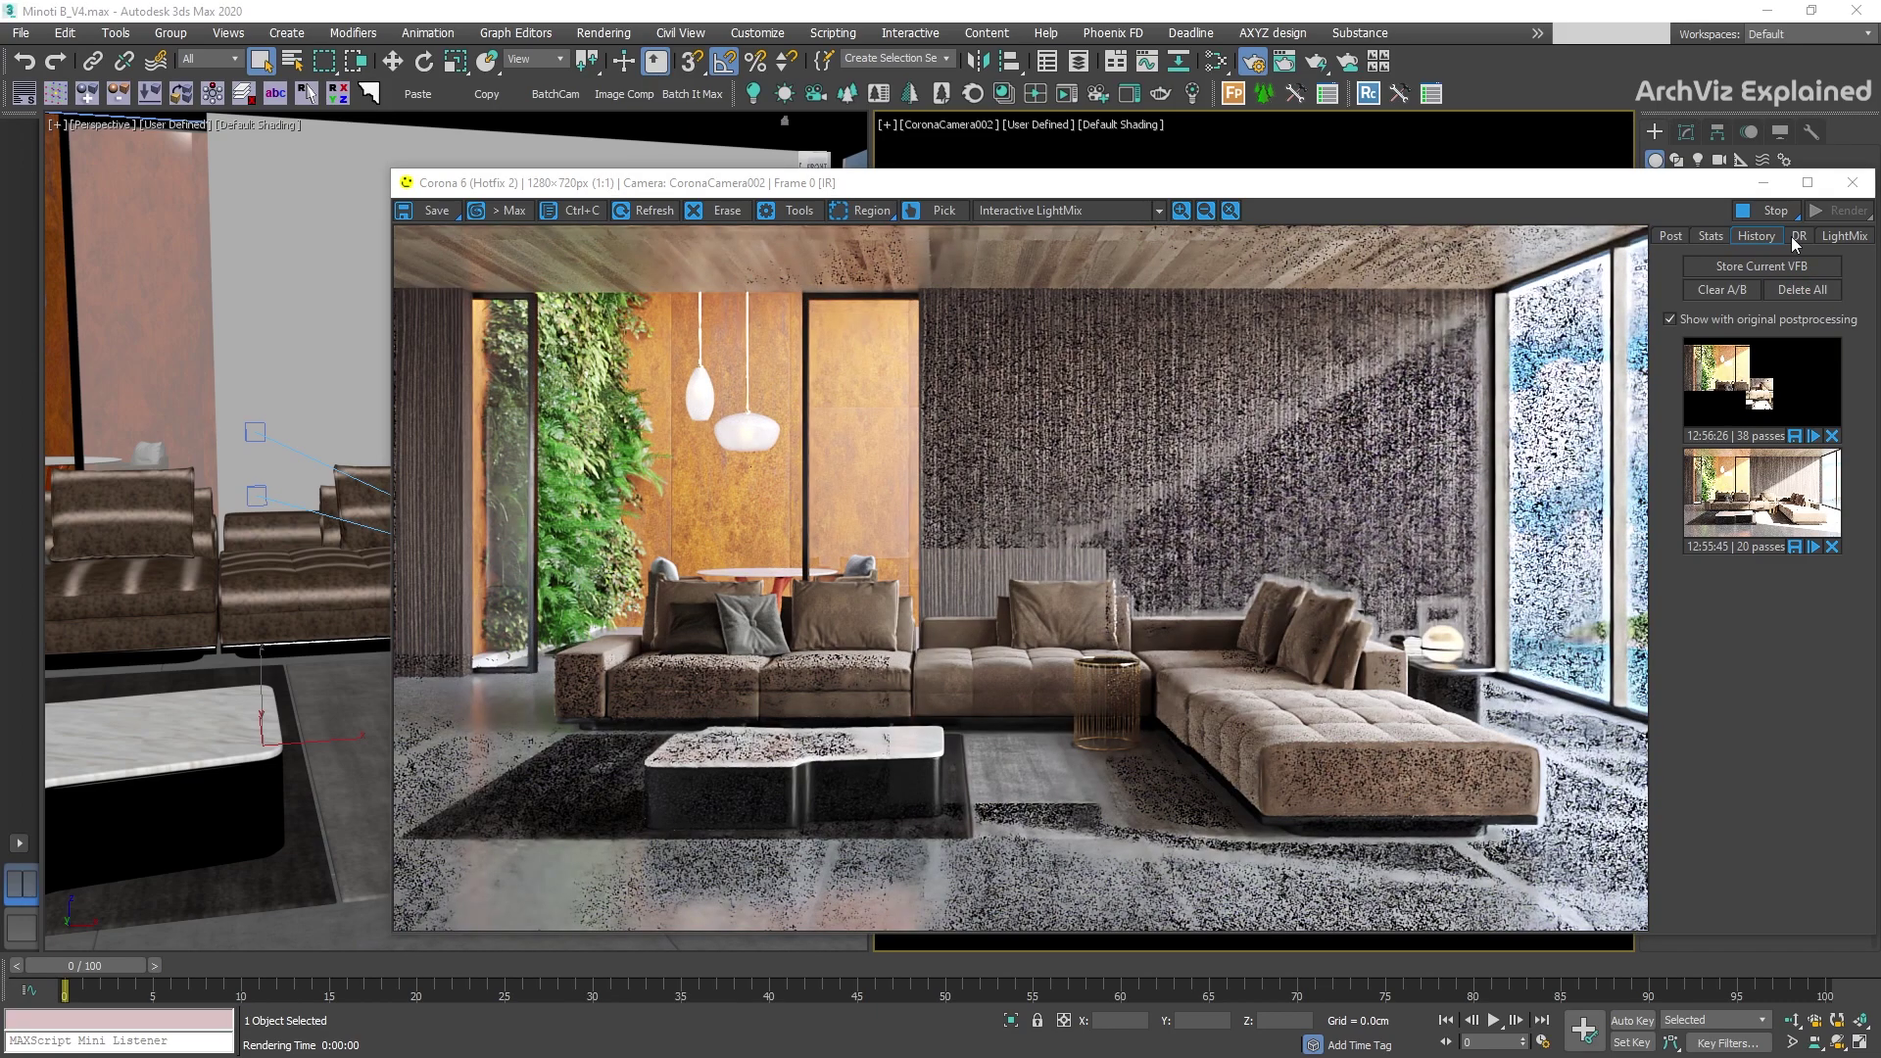
- Check the DR tab, then in LightMix toggle CoronaSun001 off and back on
click(1798, 238)
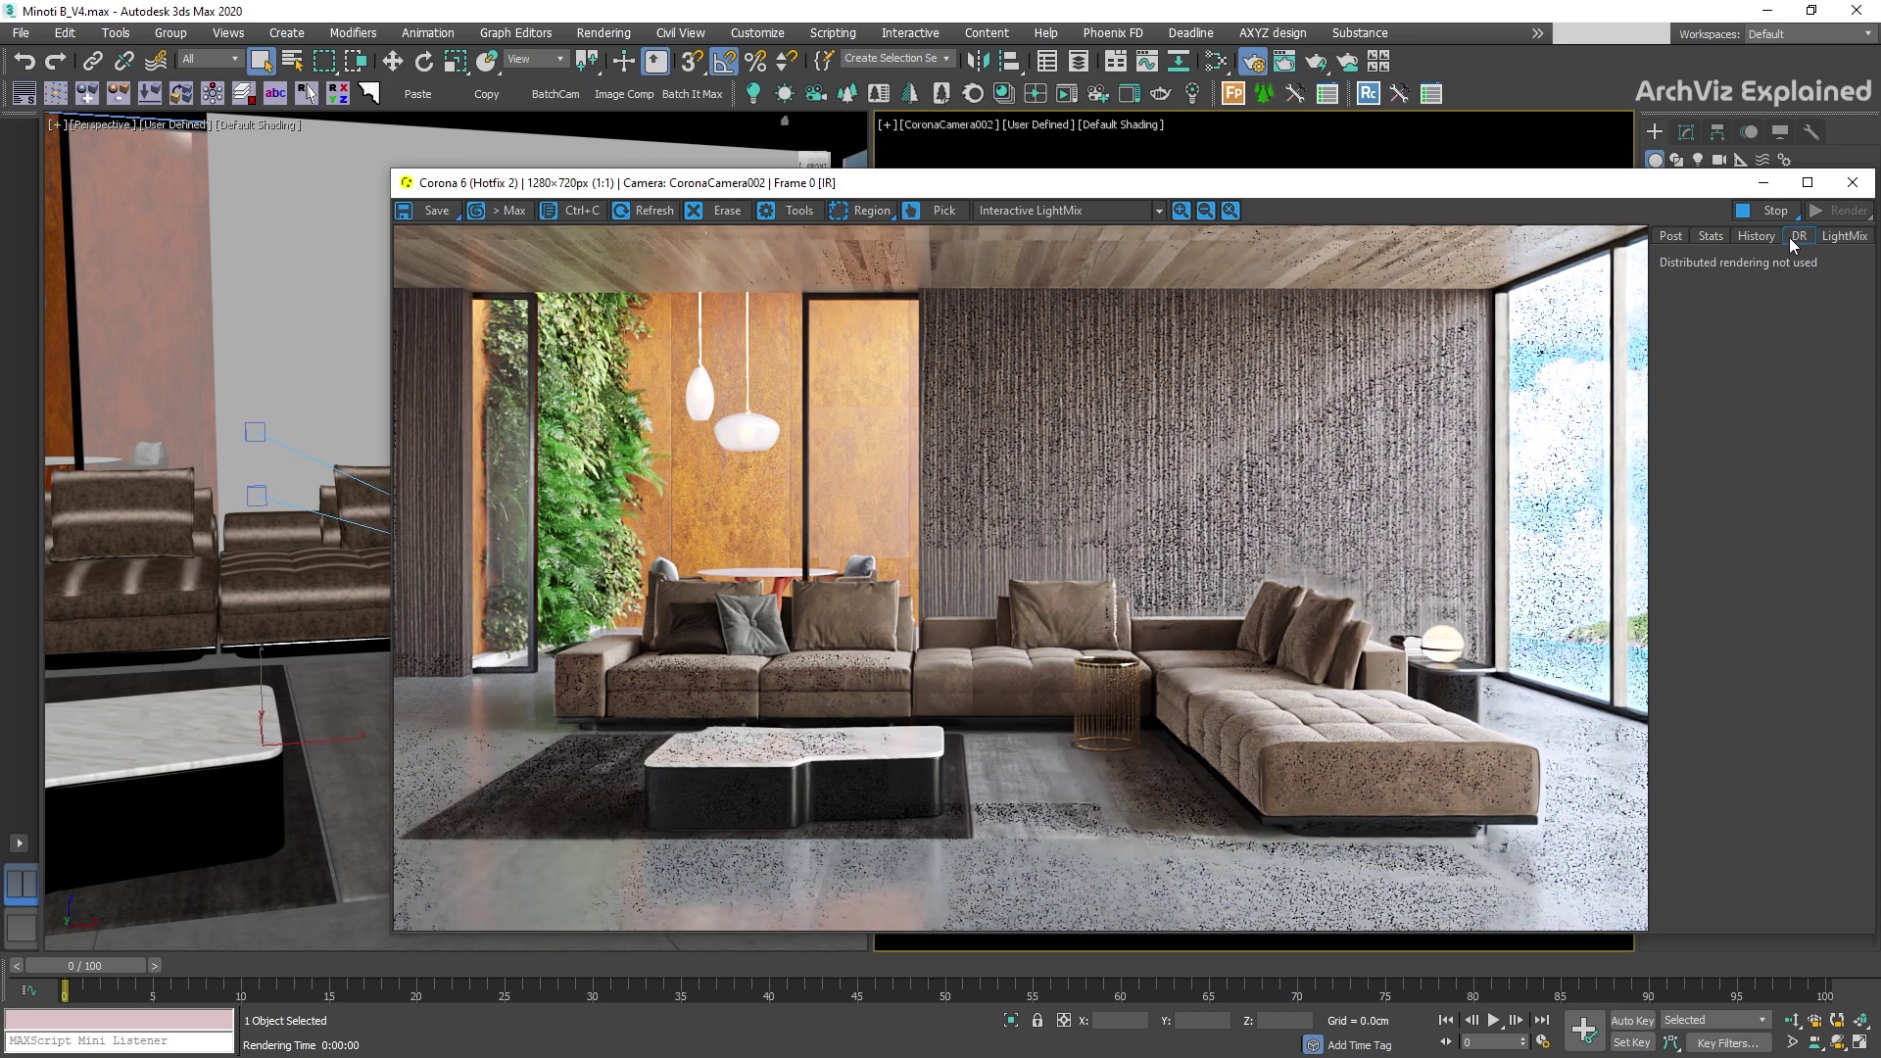
click(1842, 238)
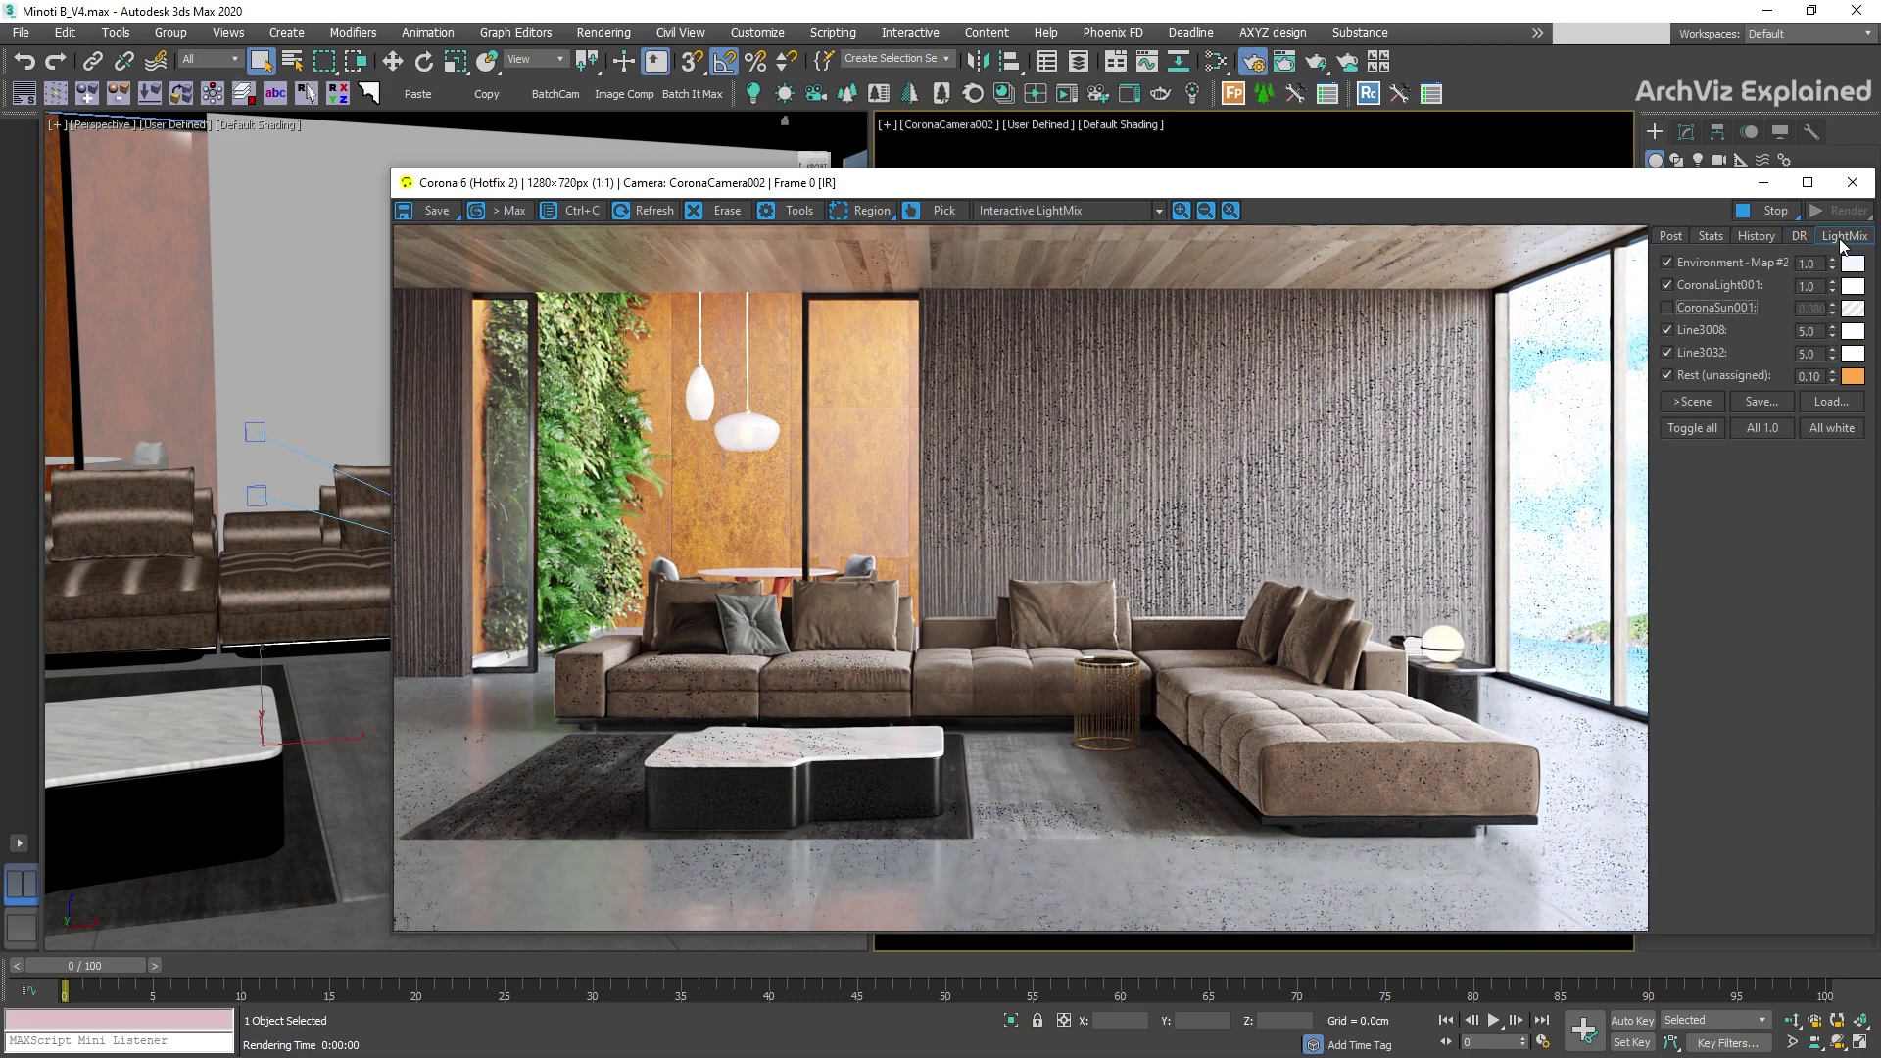
click(1667, 308)
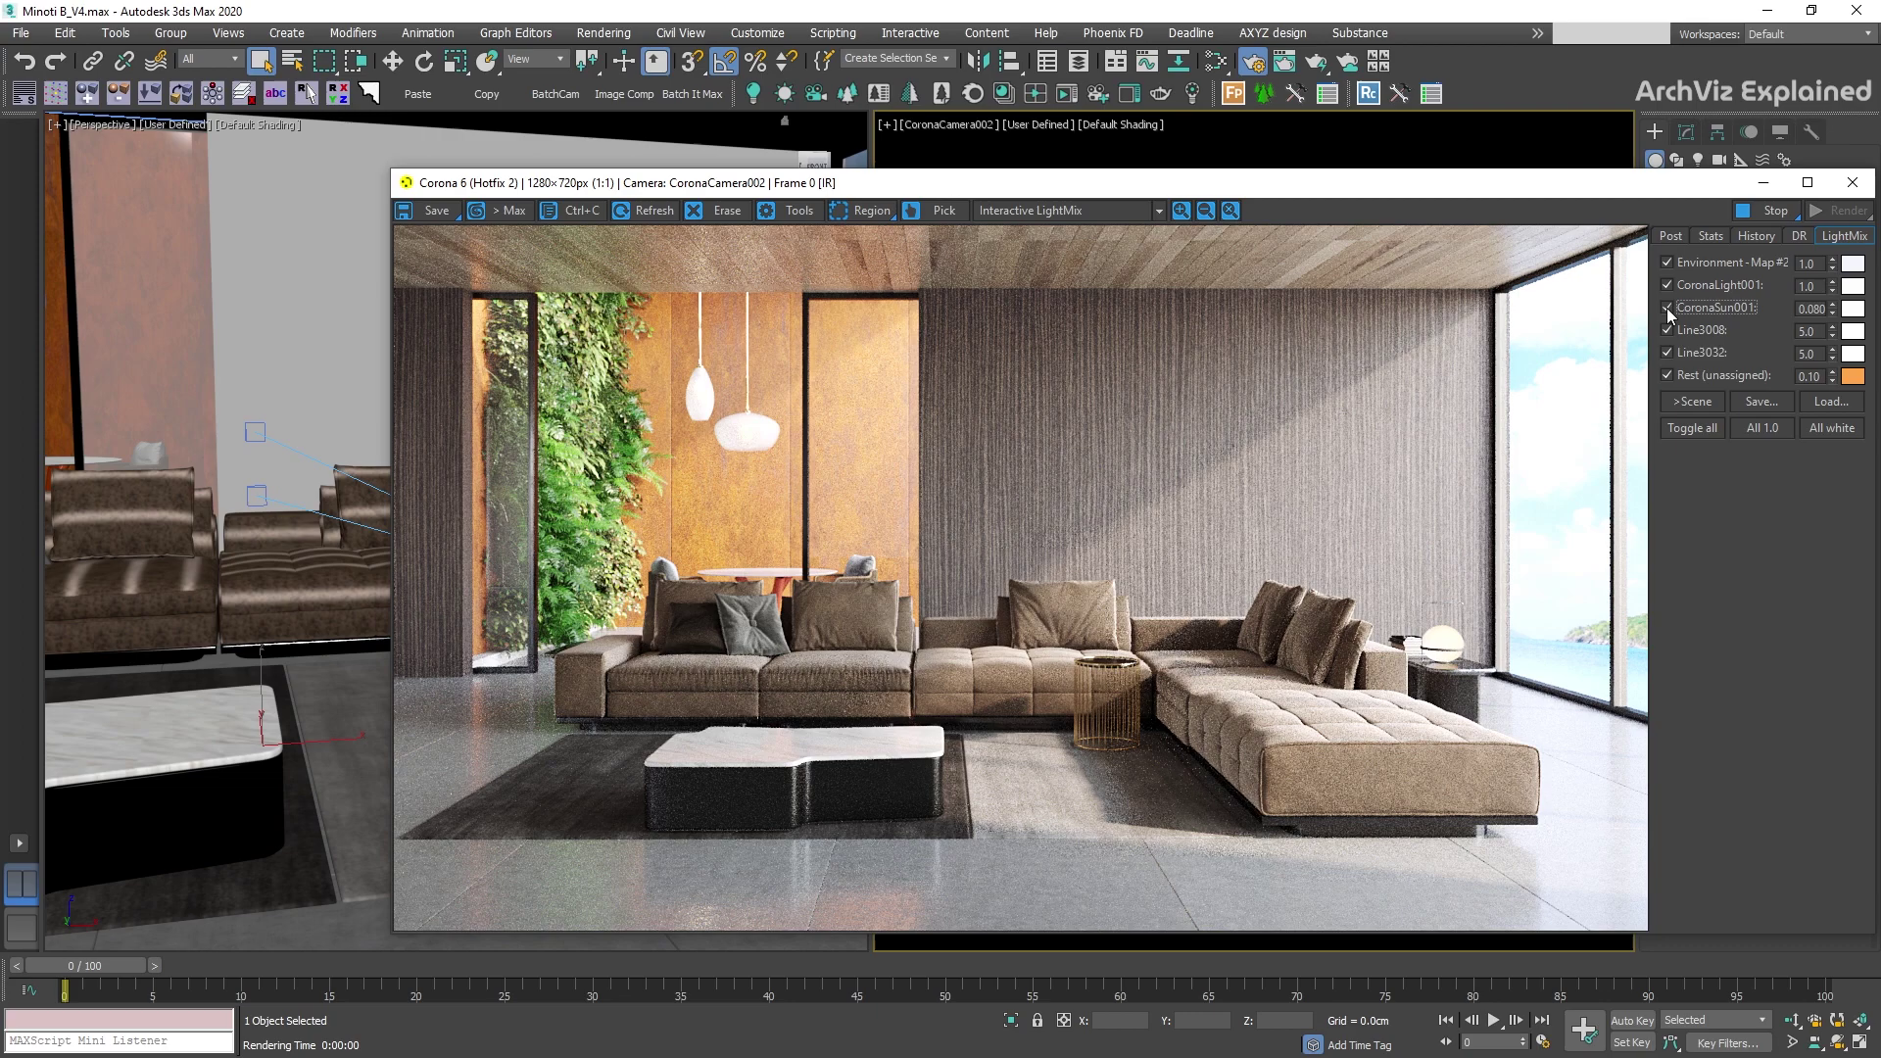
click(1667, 307)
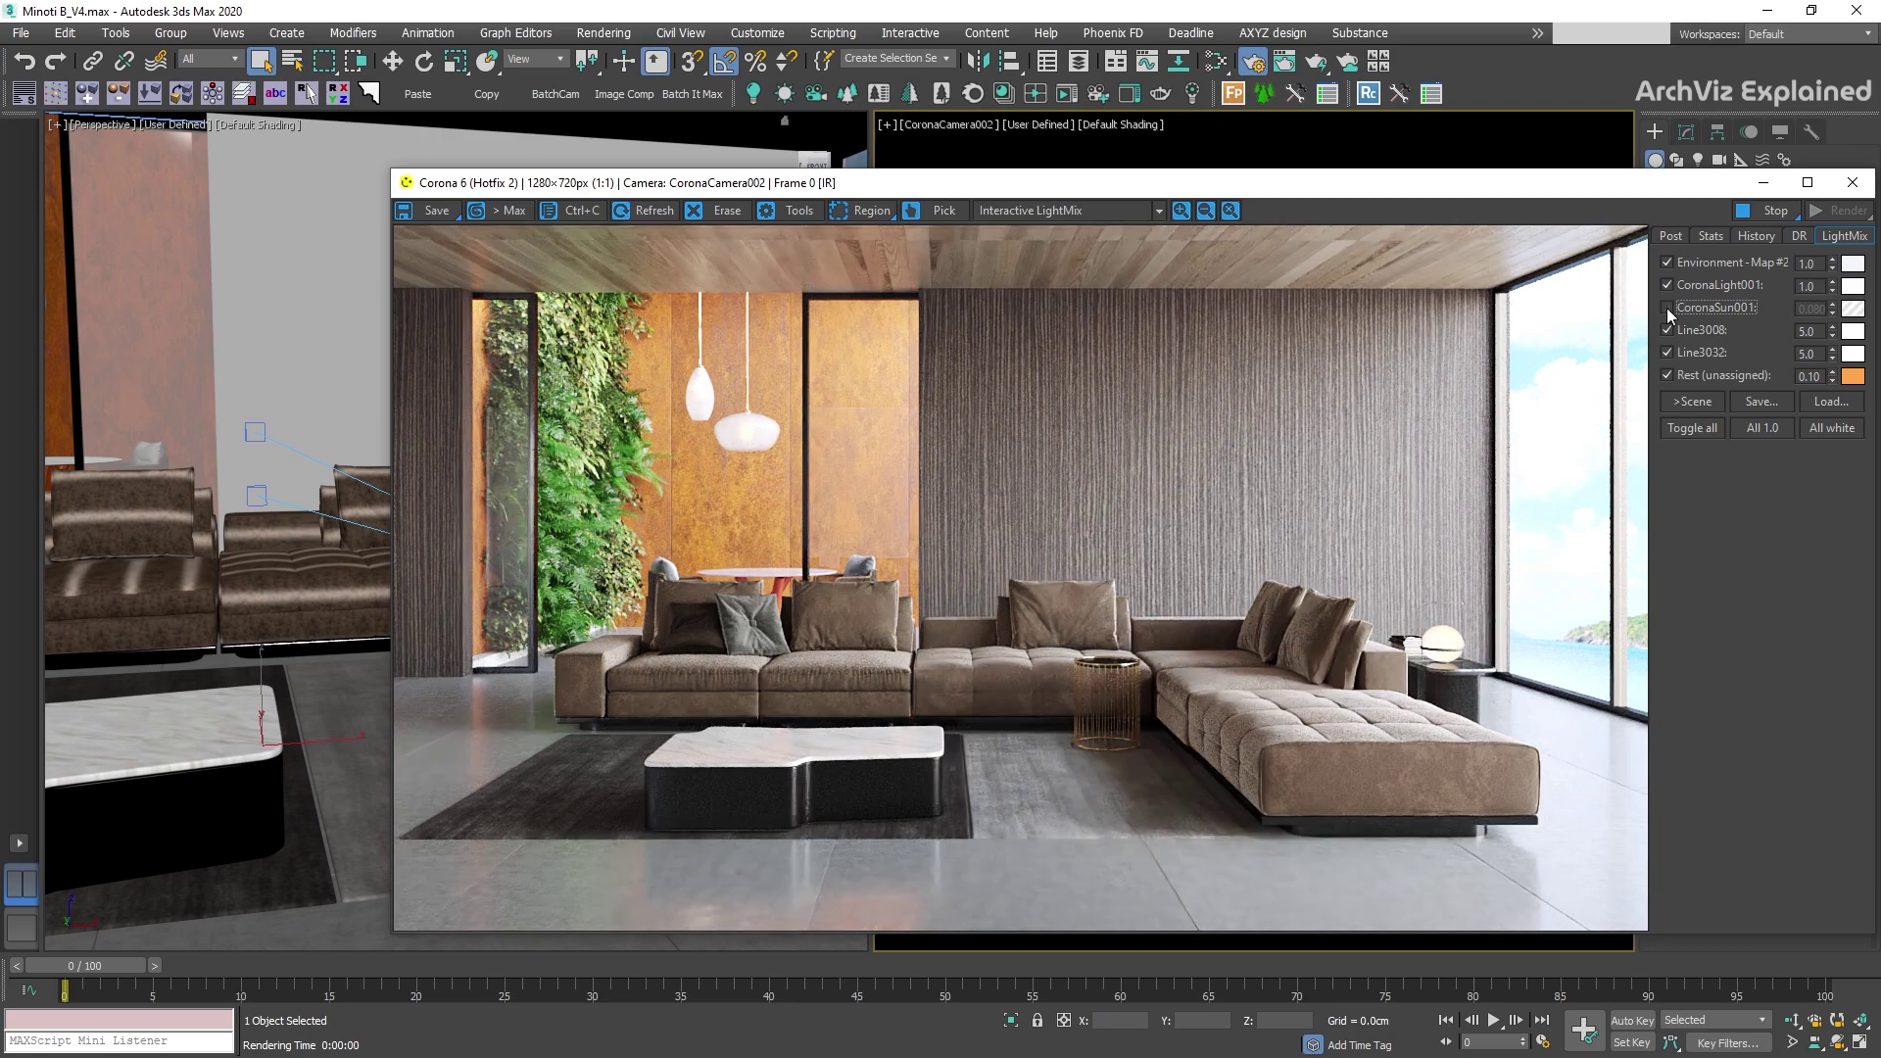
click(1667, 308)
- Set the Environment-Map #2 intensity to 5, then back to 1
double_click(1808, 263)
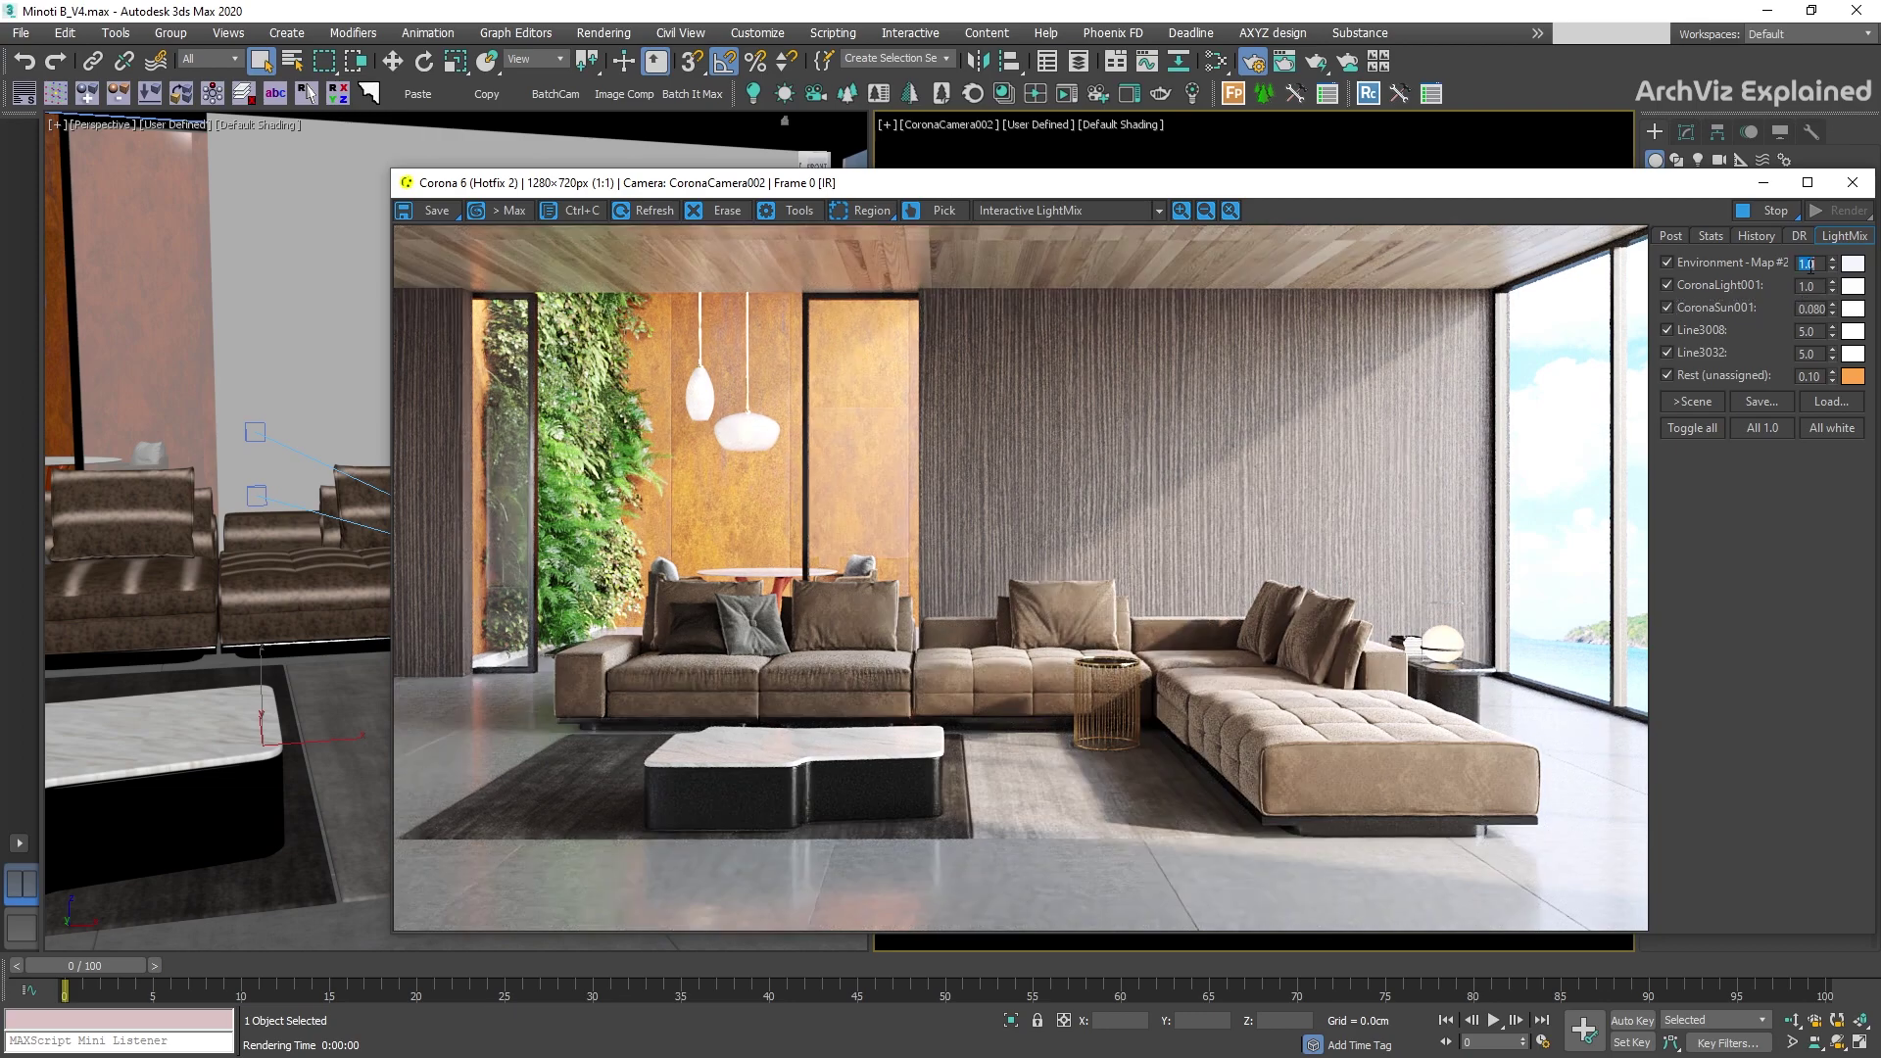
text(5)
key(Return)
text(1)
key(Return)
- Enable Clear VFB between renders in the System settings and restart the production render
click(1253, 65)
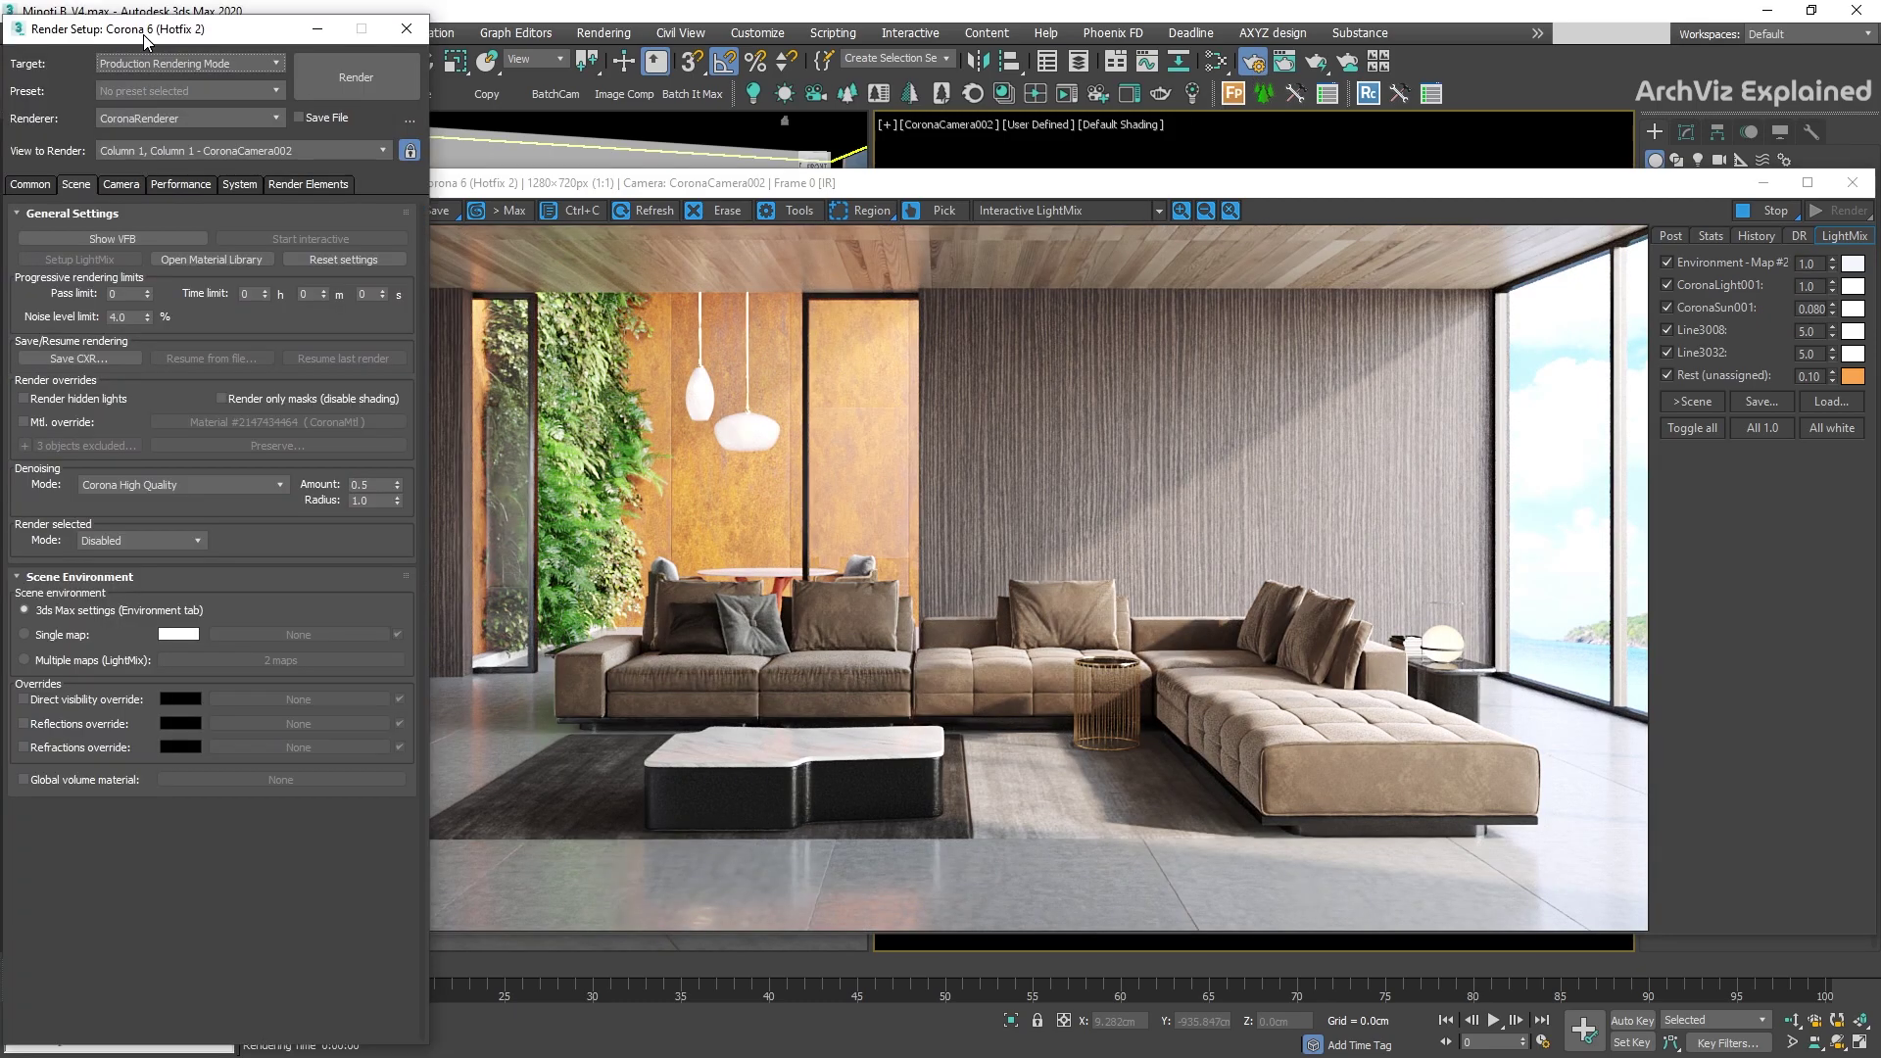
click(235, 185)
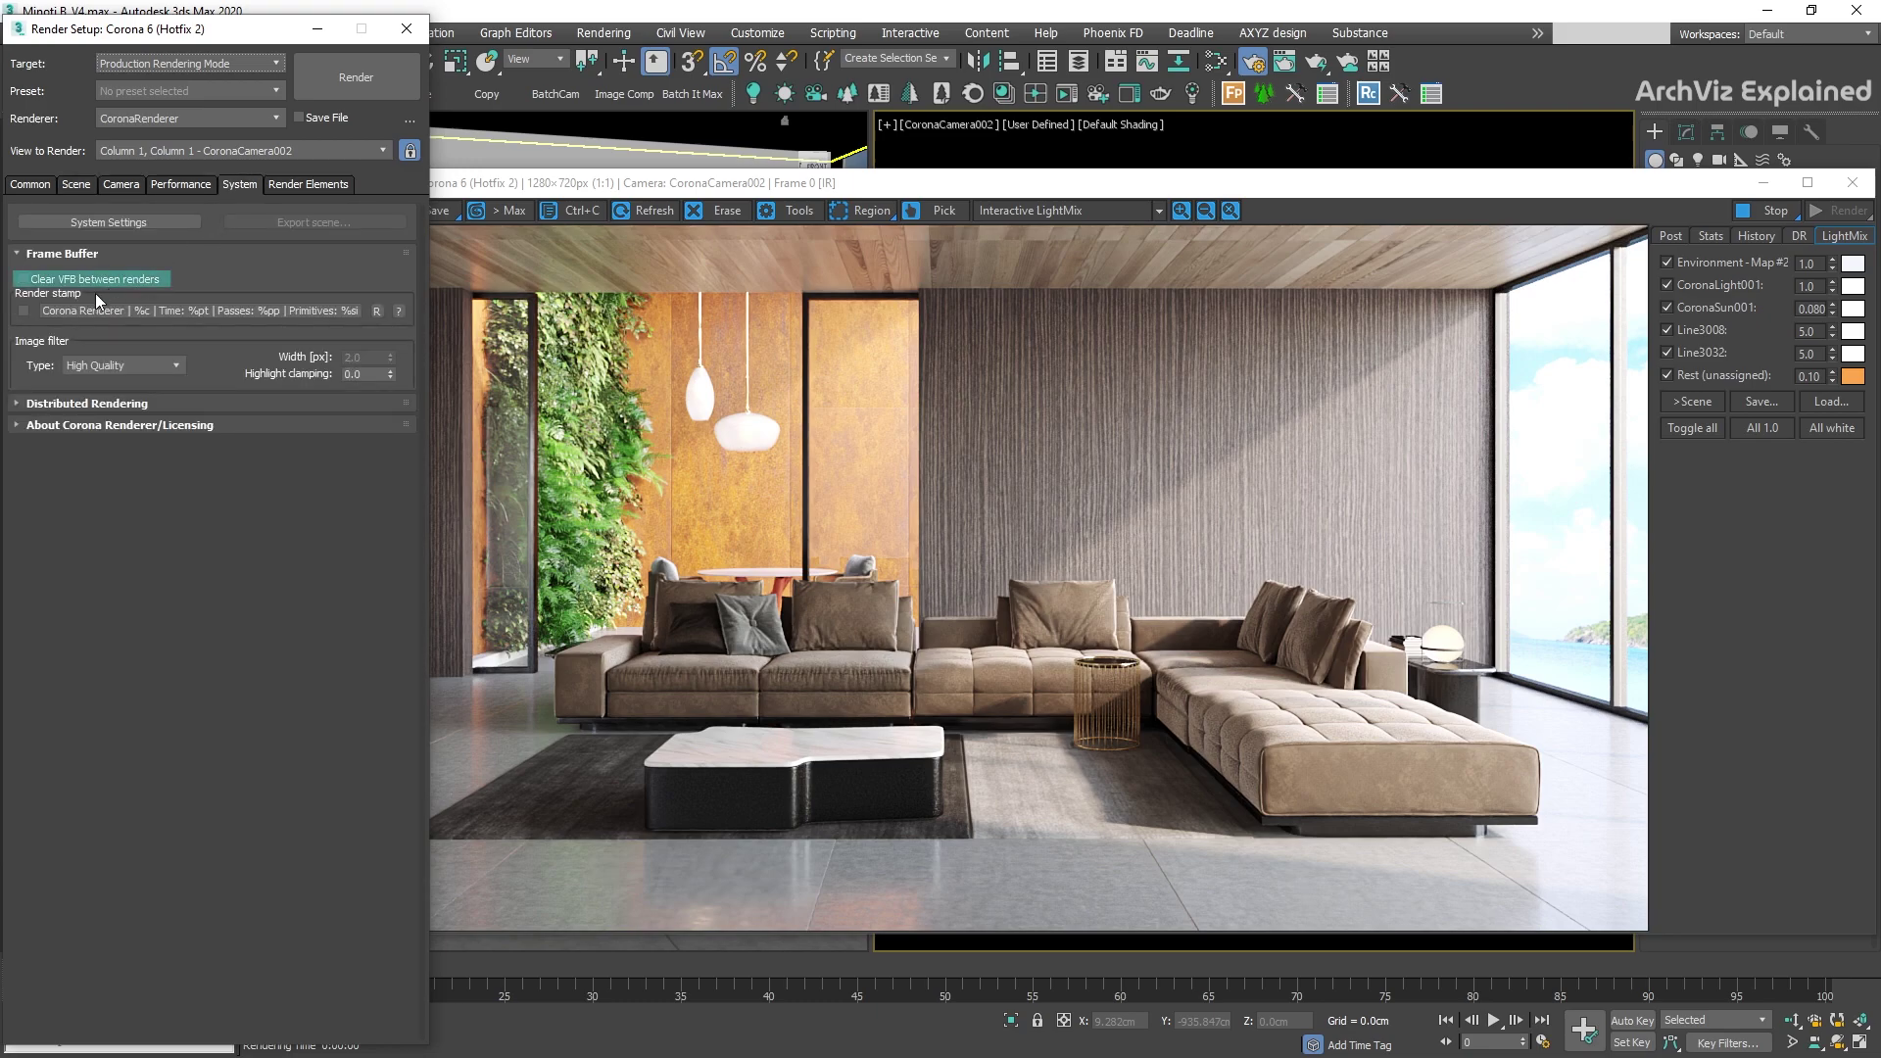
click(56, 285)
click(1766, 214)
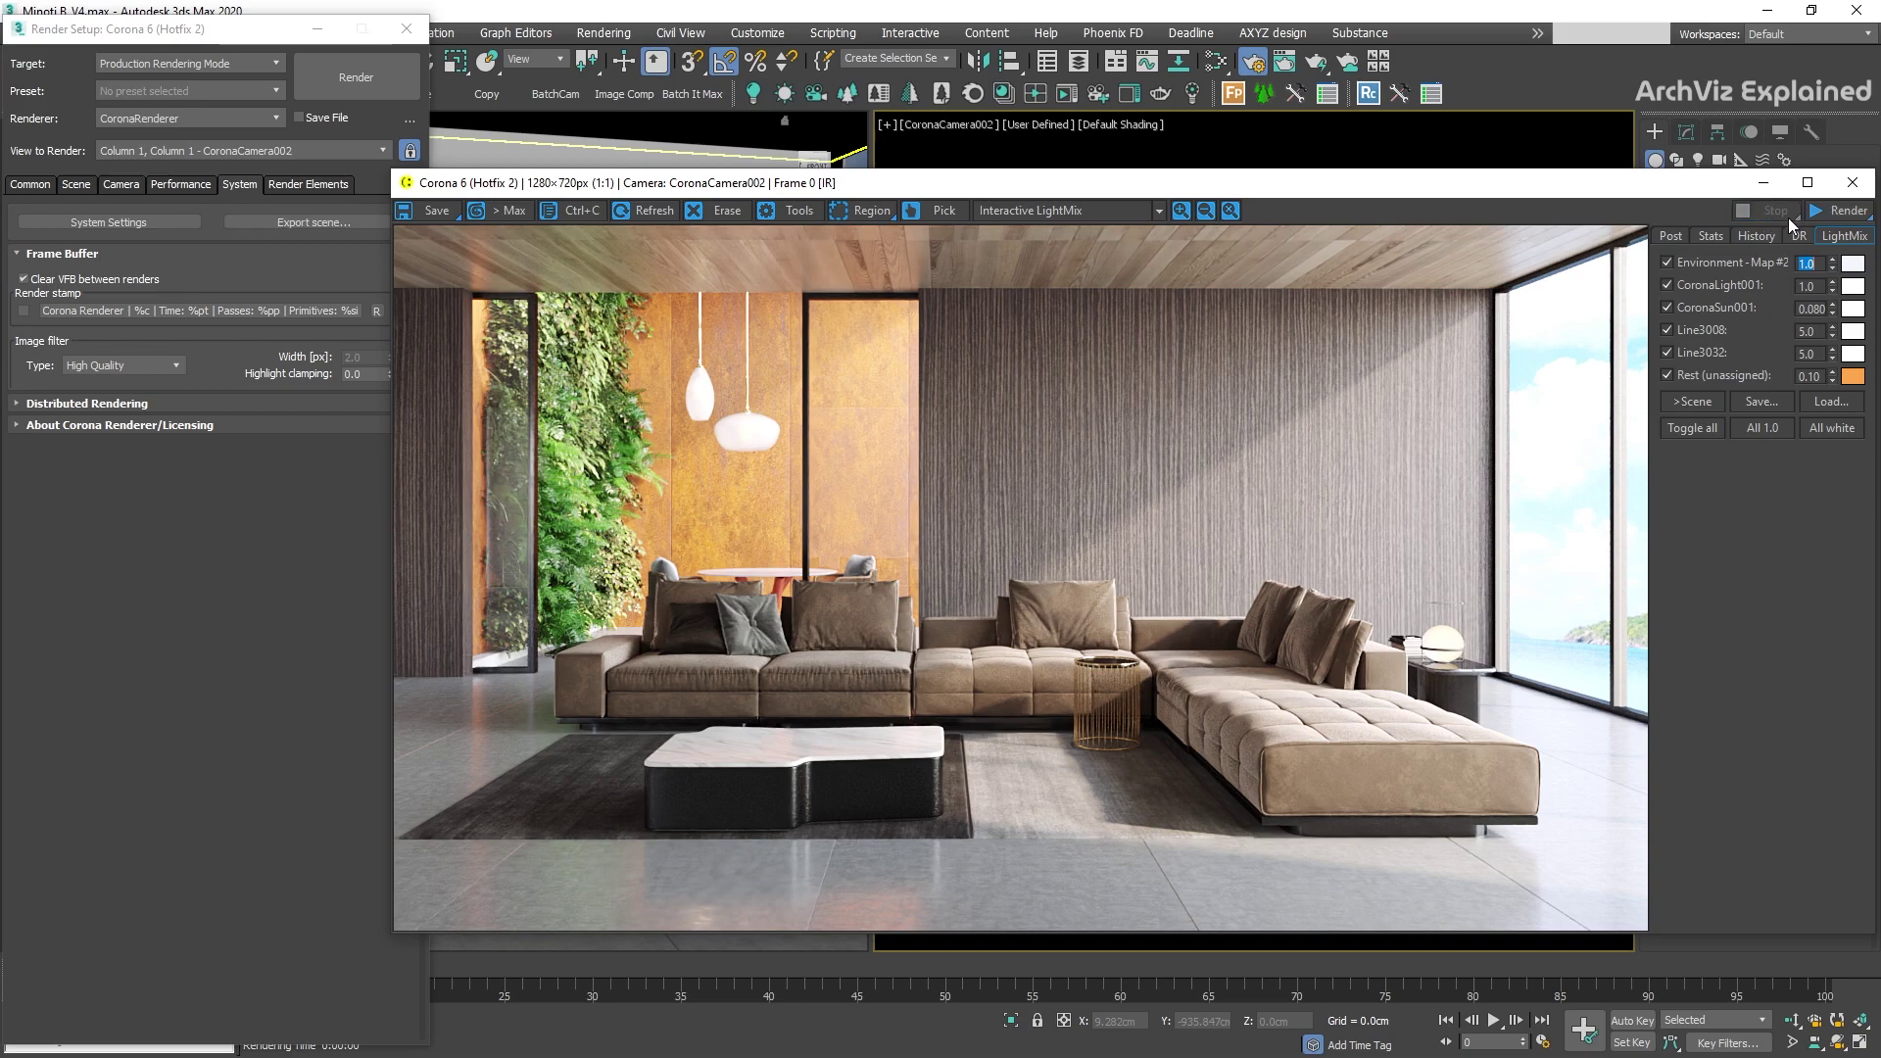
click(1844, 212)
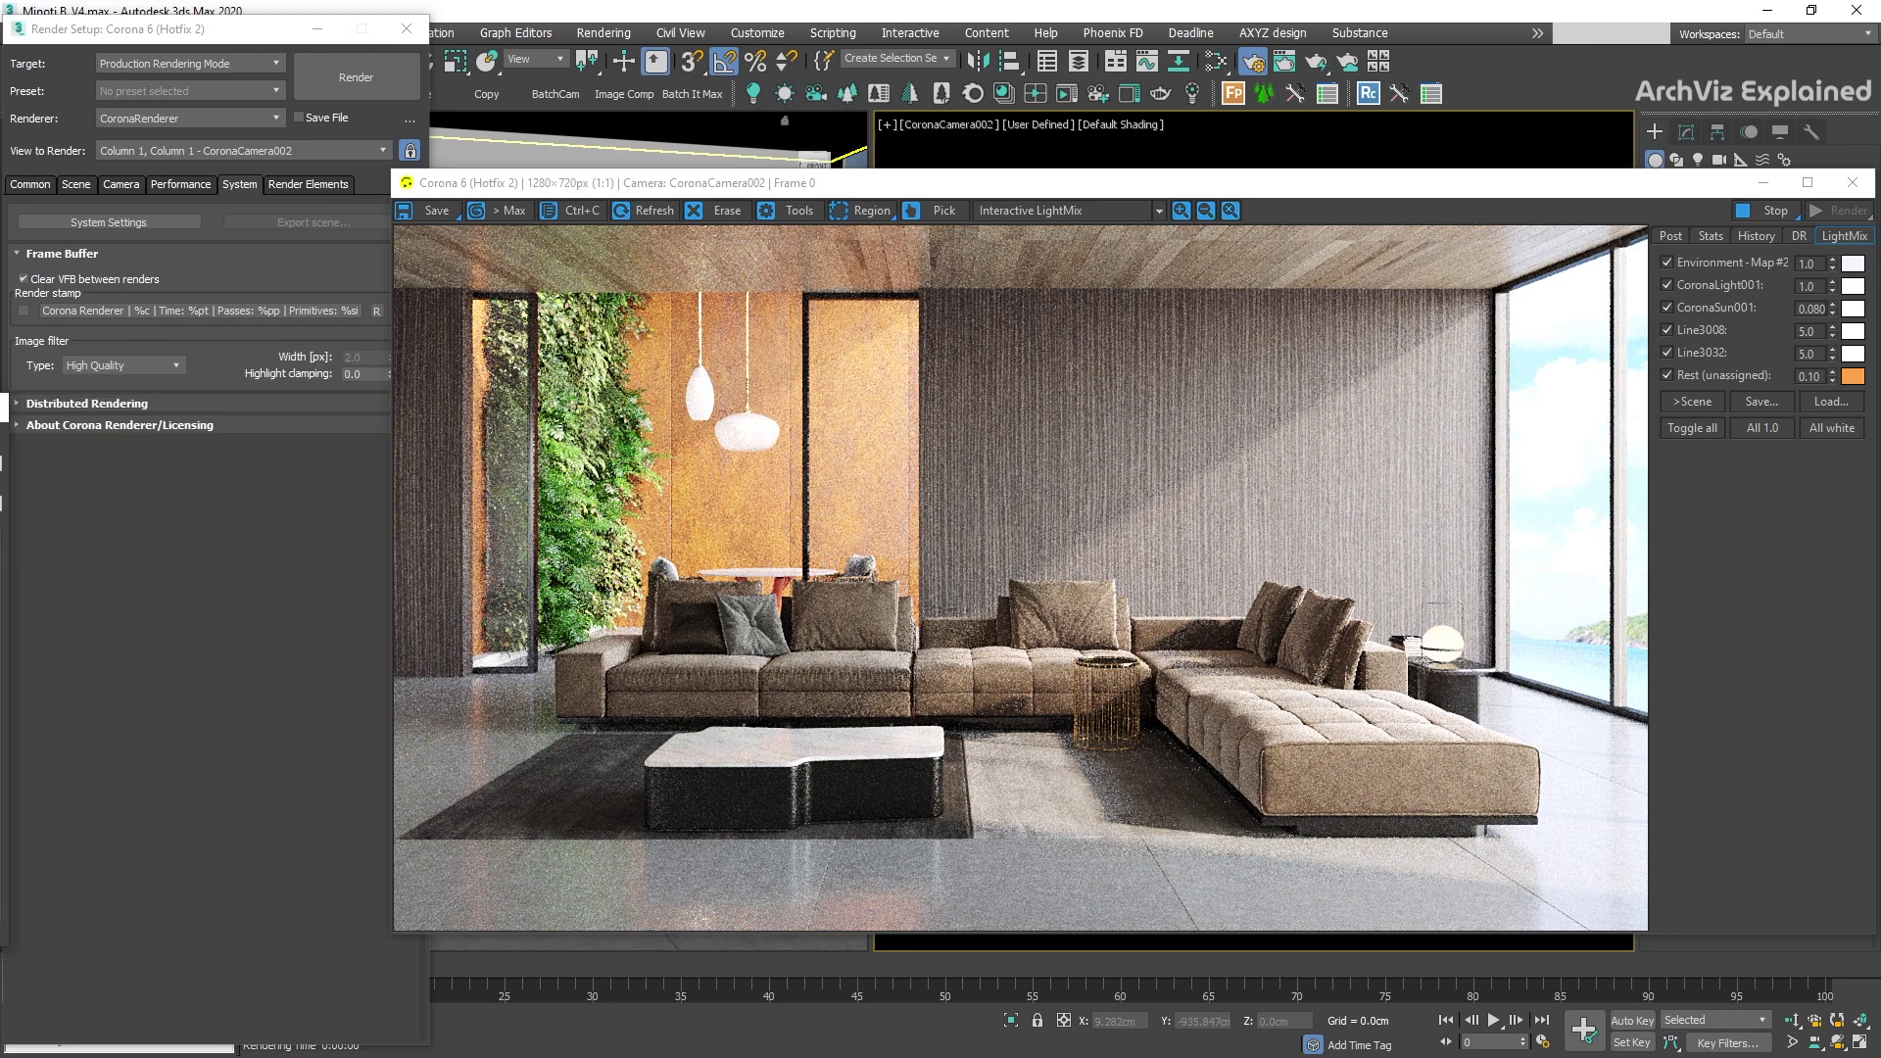
- Enable the Corona render stamp and clear its default statistics text
click(23, 312)
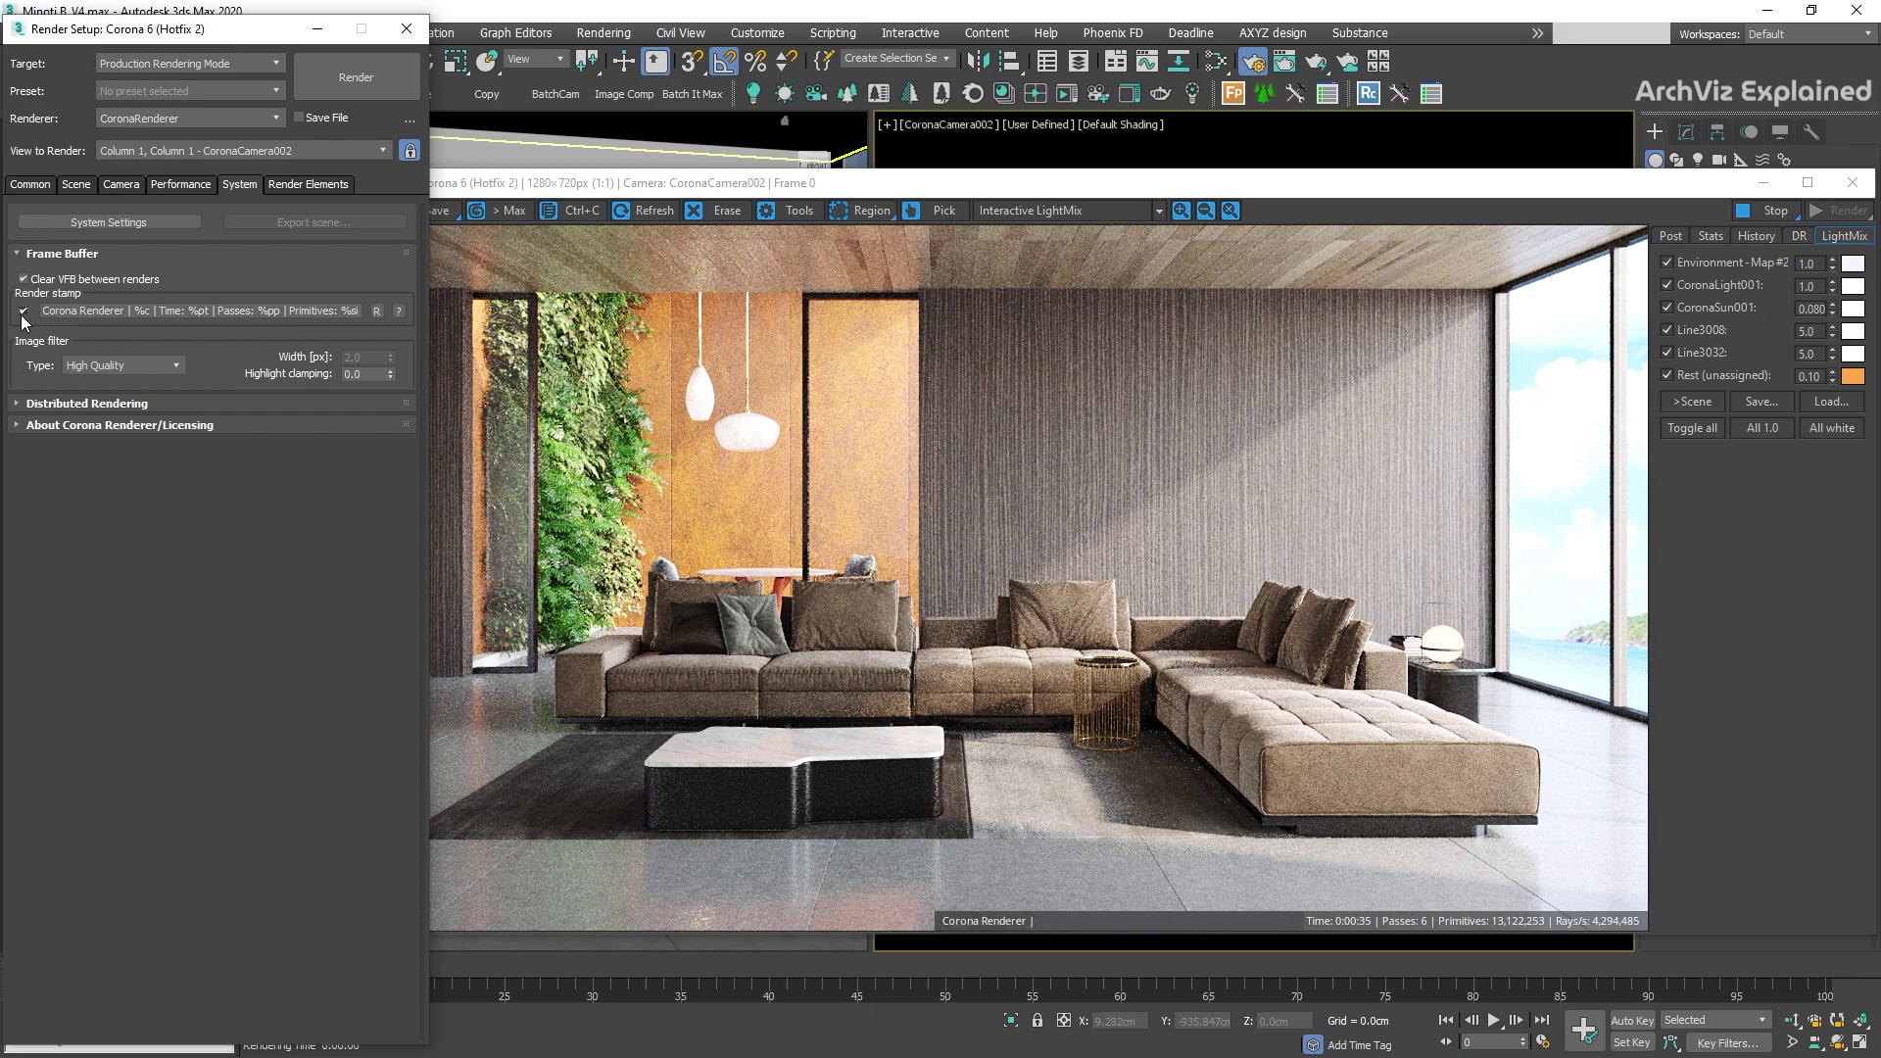
click(134, 311)
key(shift+End)
key(Delete)
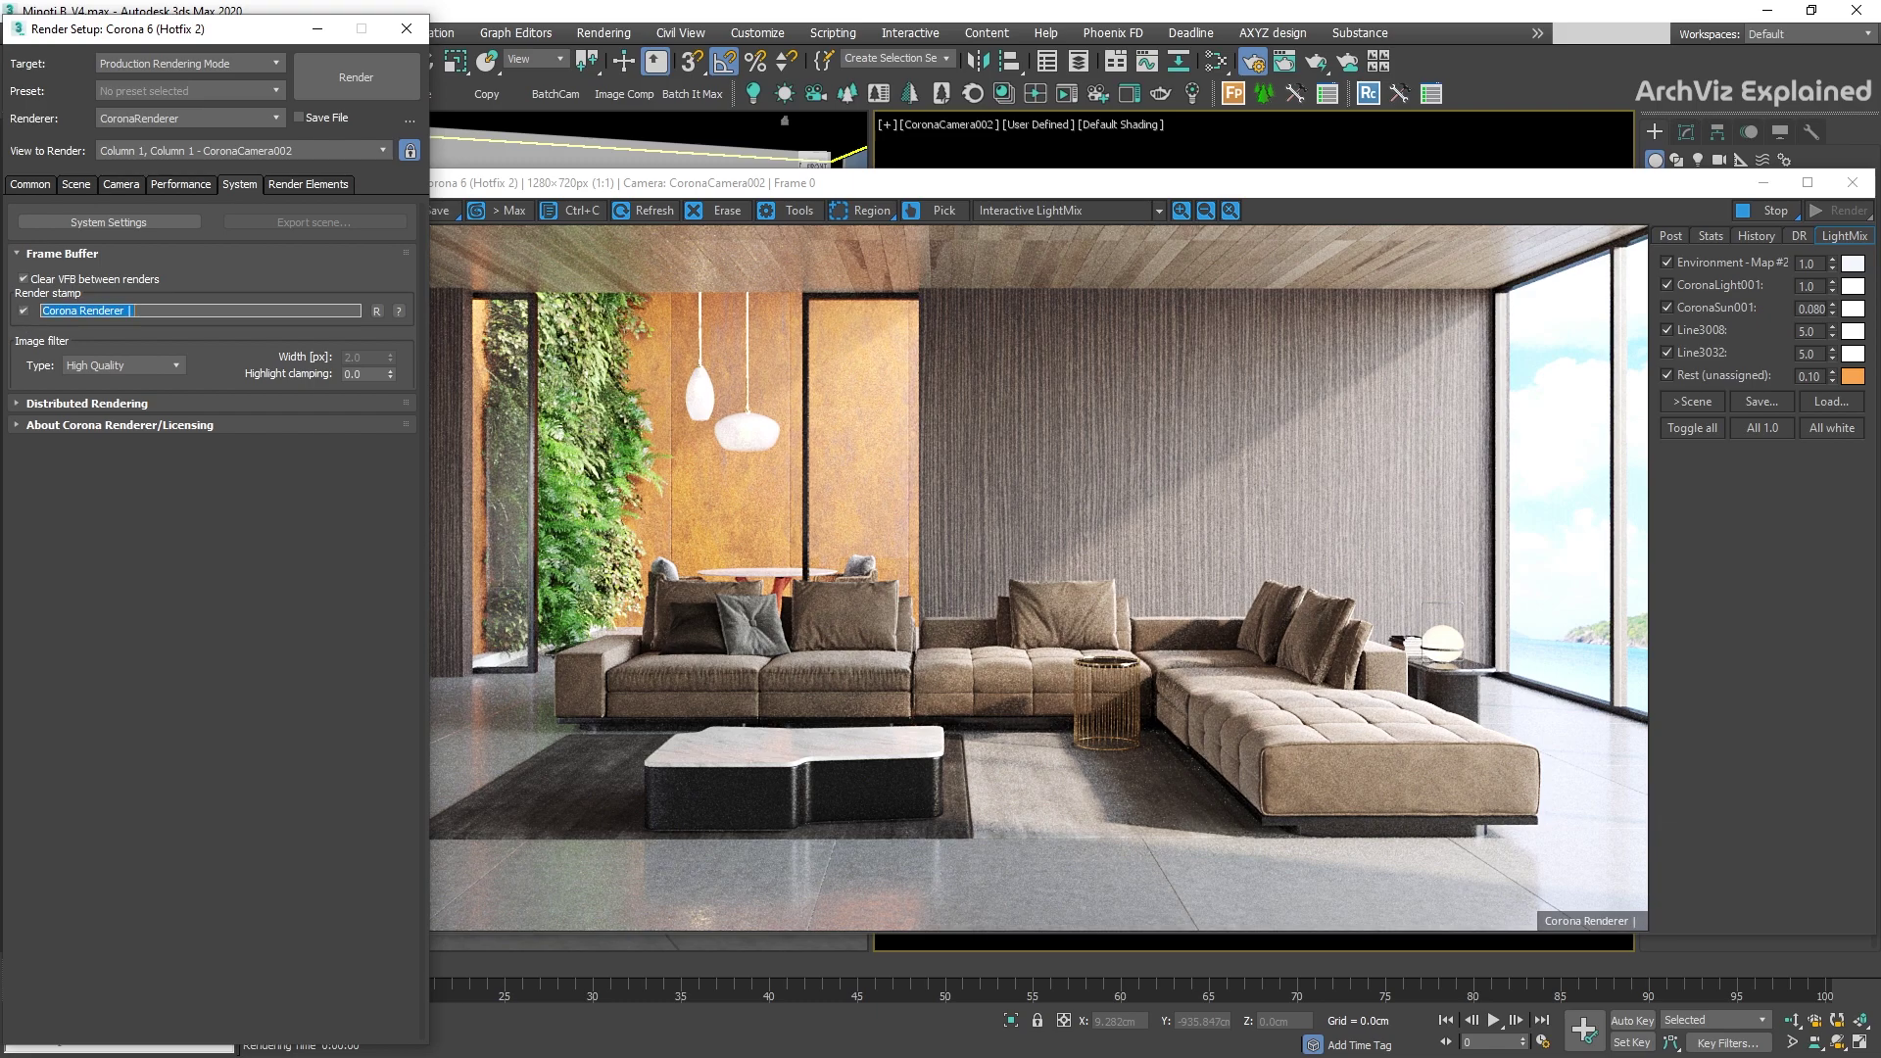
- Consult the stamp sequence reference, then set the stamp to 'MY rendered File | %v | %n'
click(400, 313)
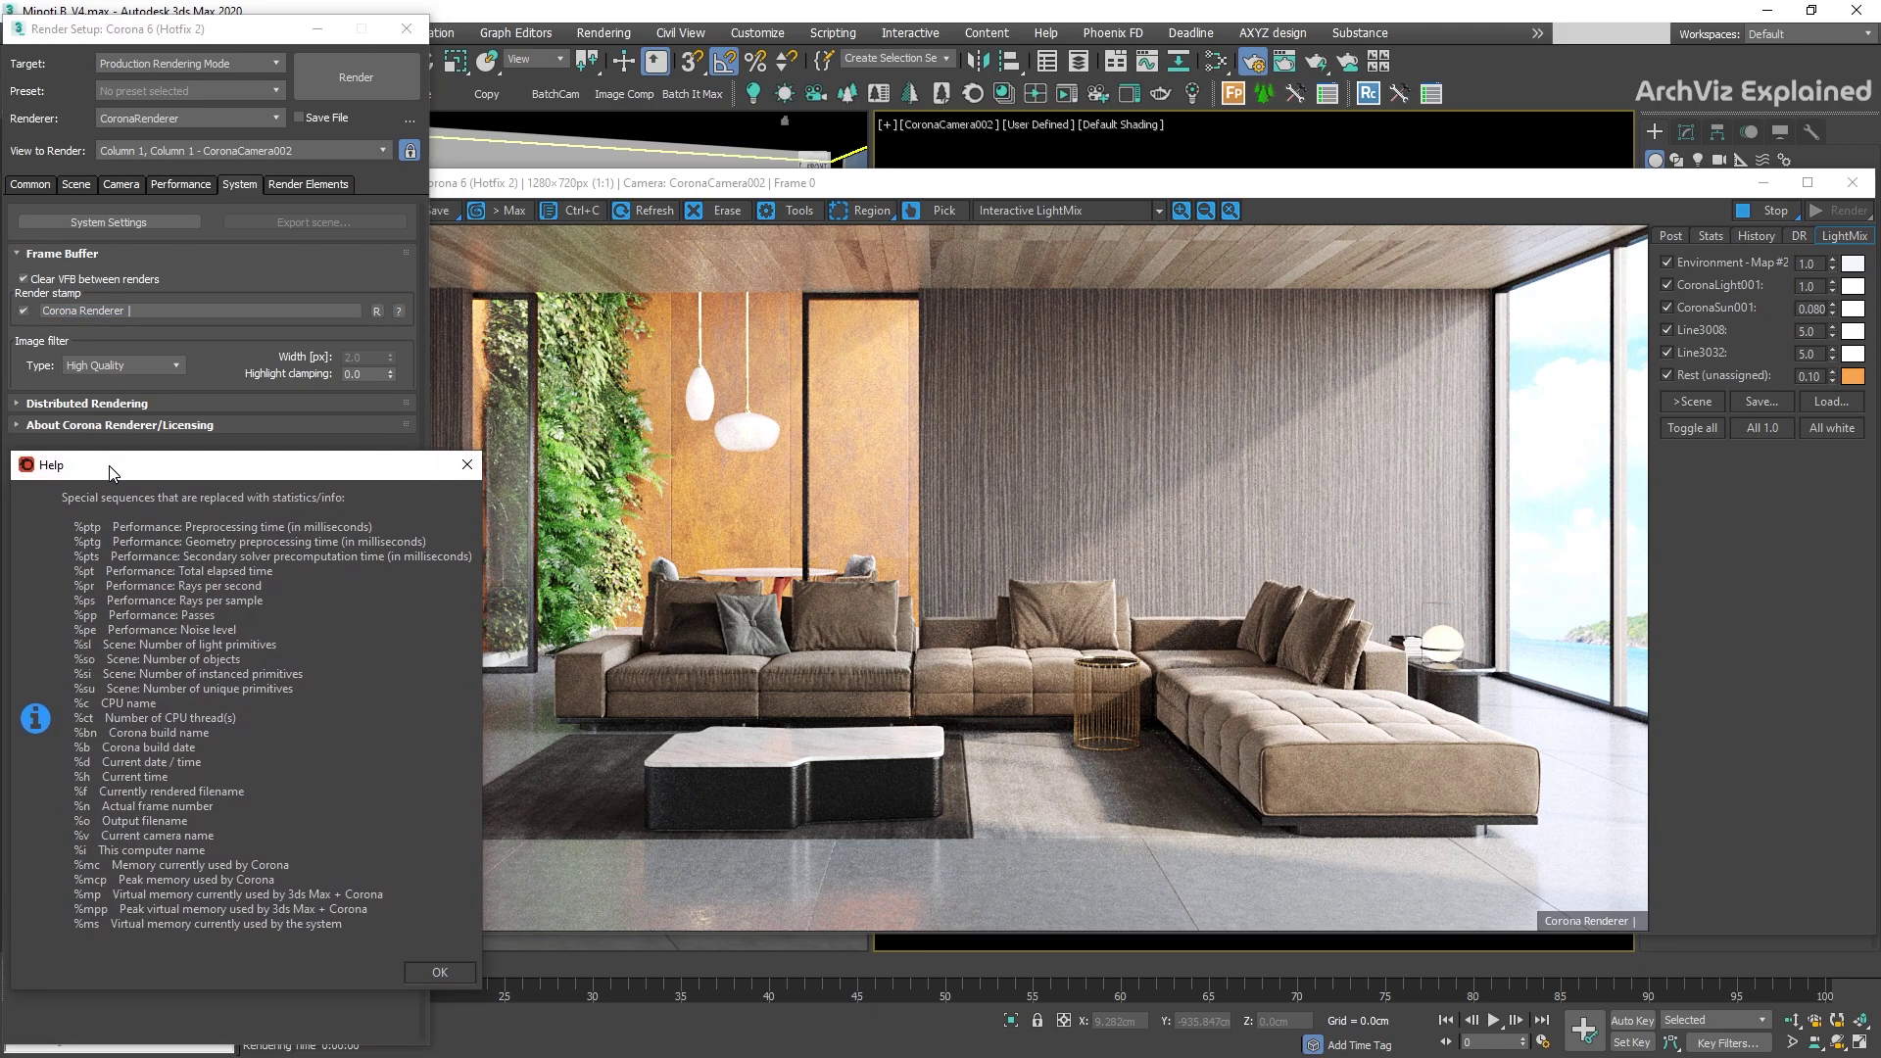
click(469, 464)
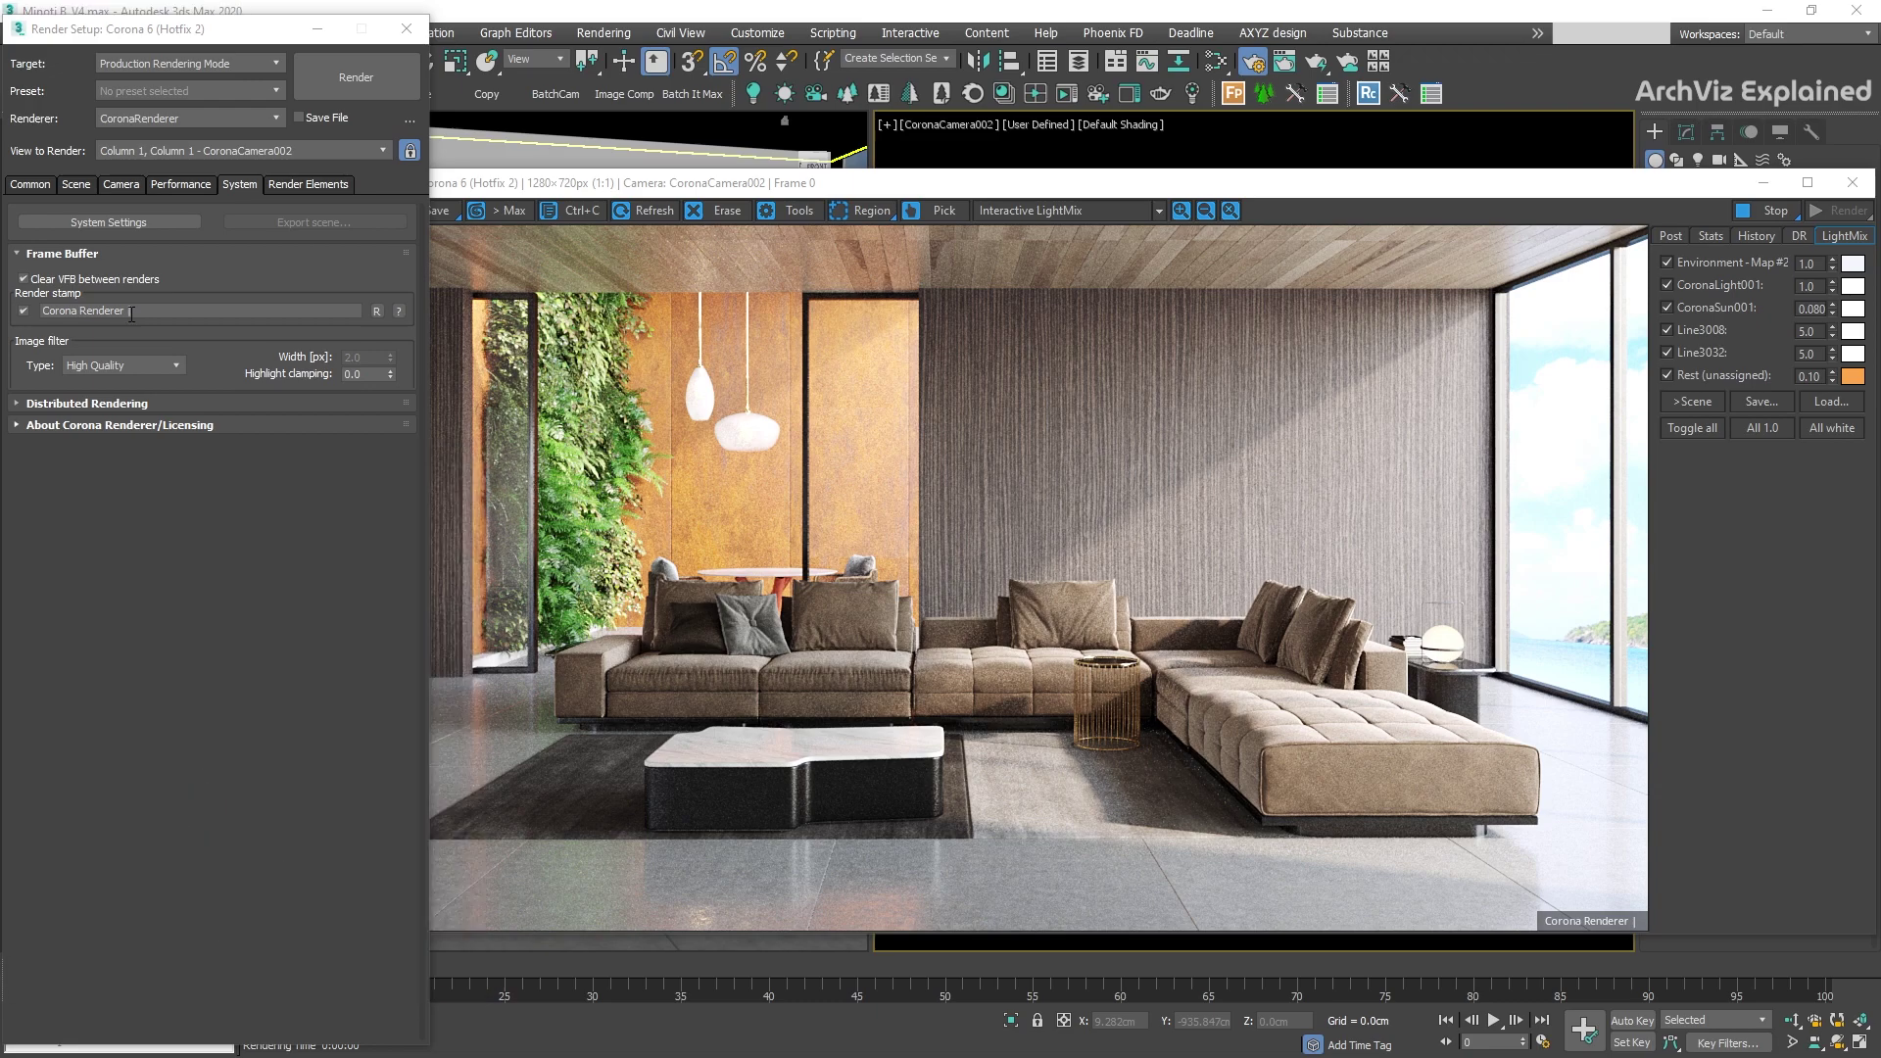
click(131, 310)
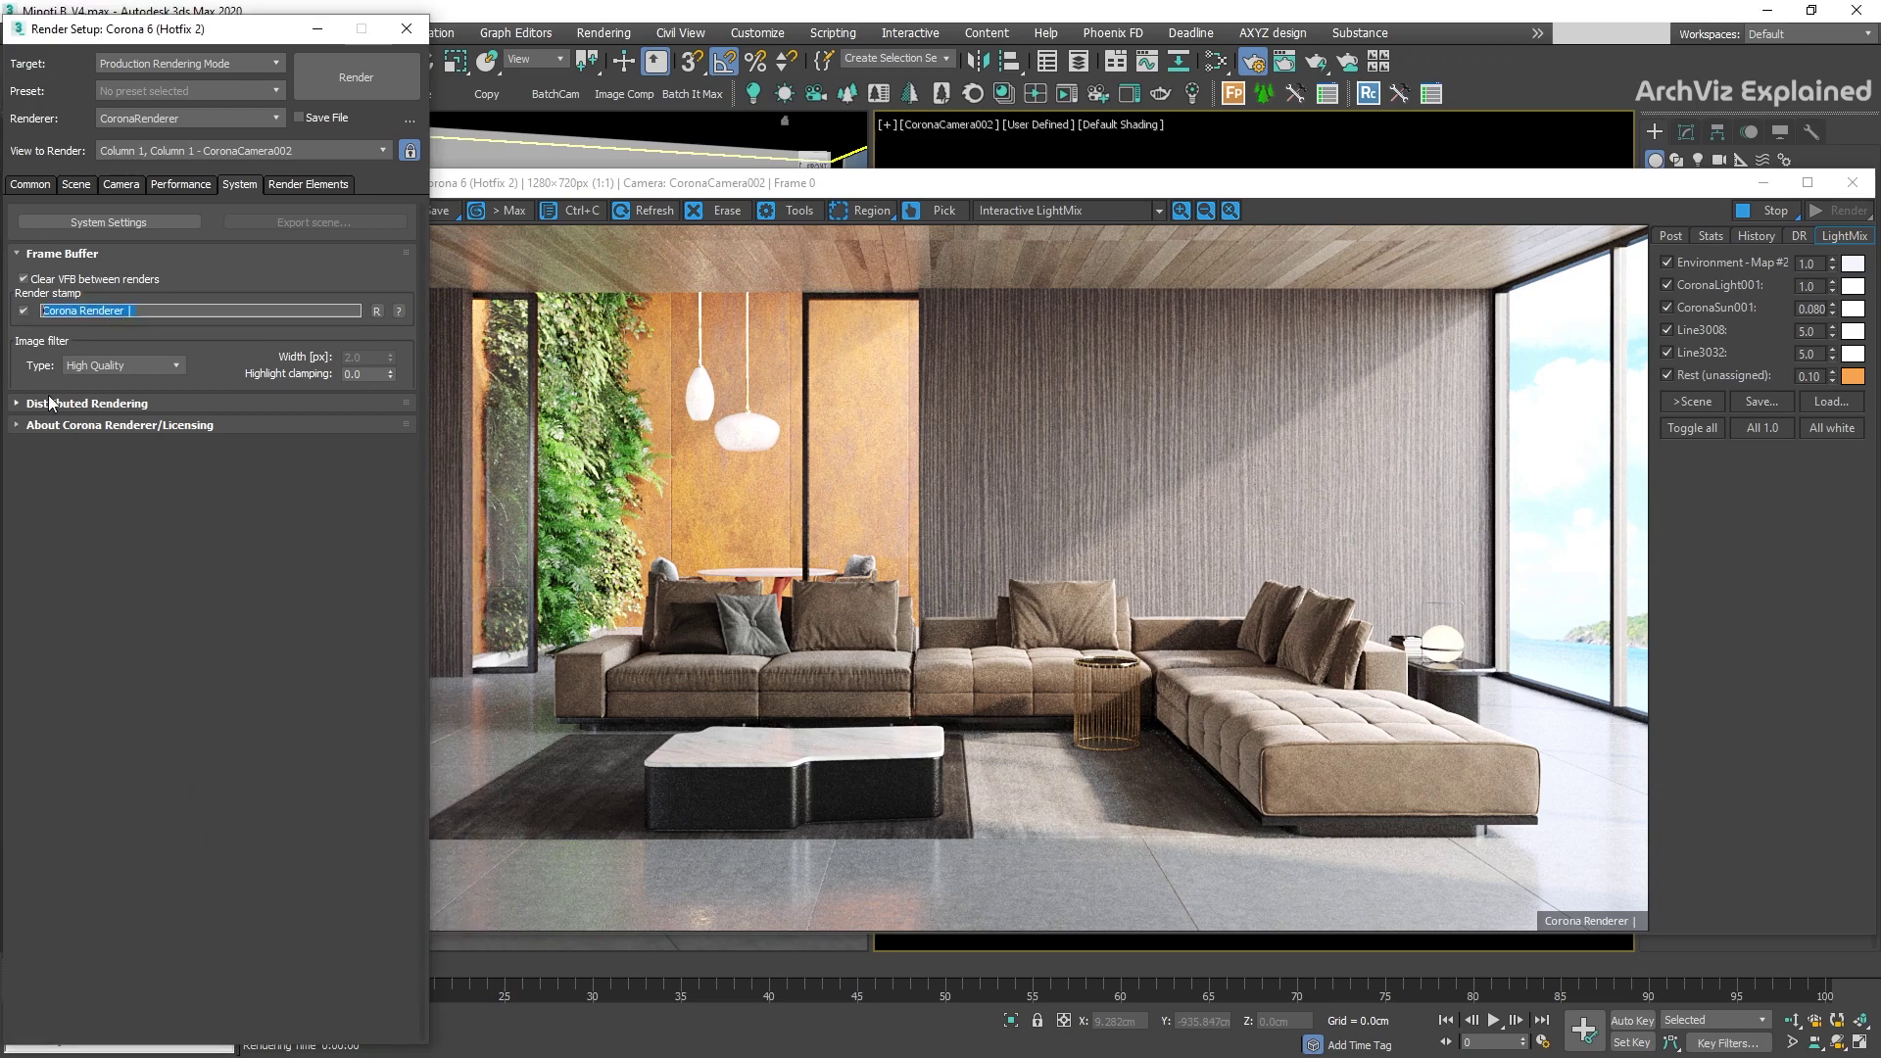
text(MY rendered File | %v | %n)
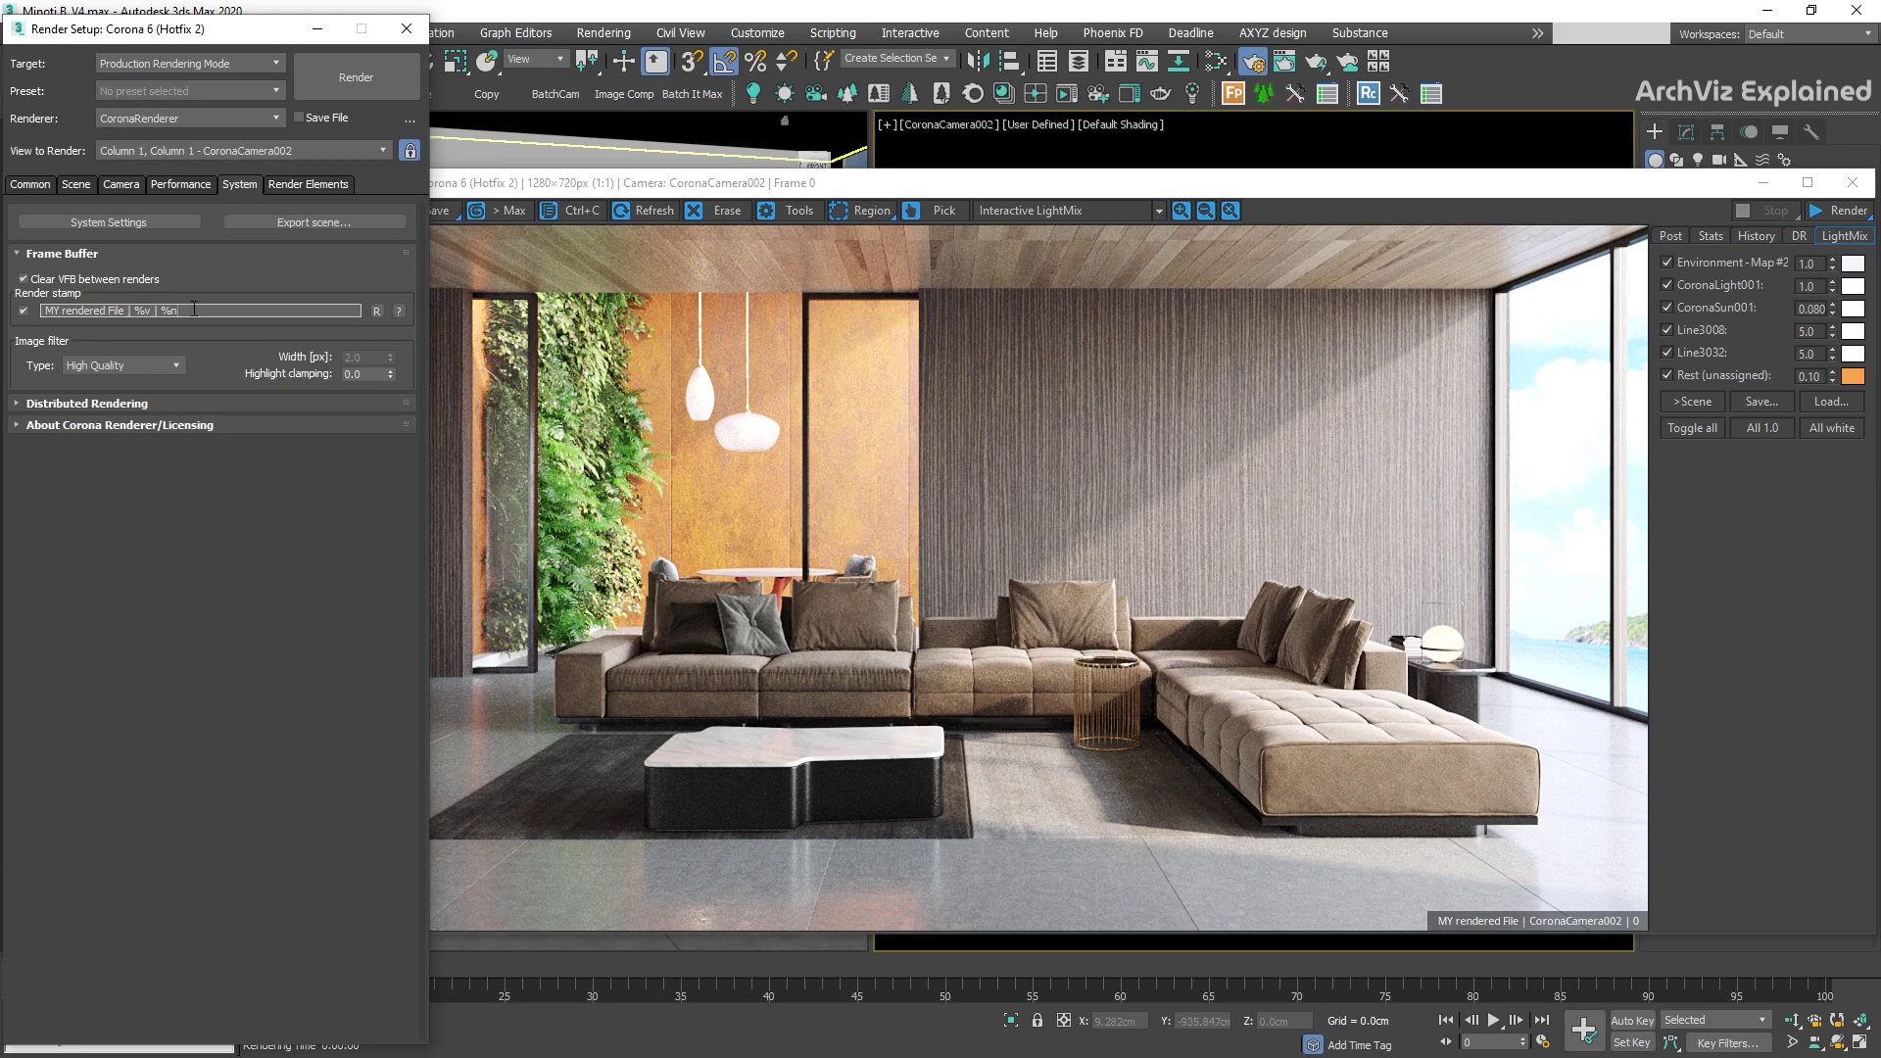
- Raise the Corona VFB window above Render Setup to show the stamped living-room render
click(511, 184)
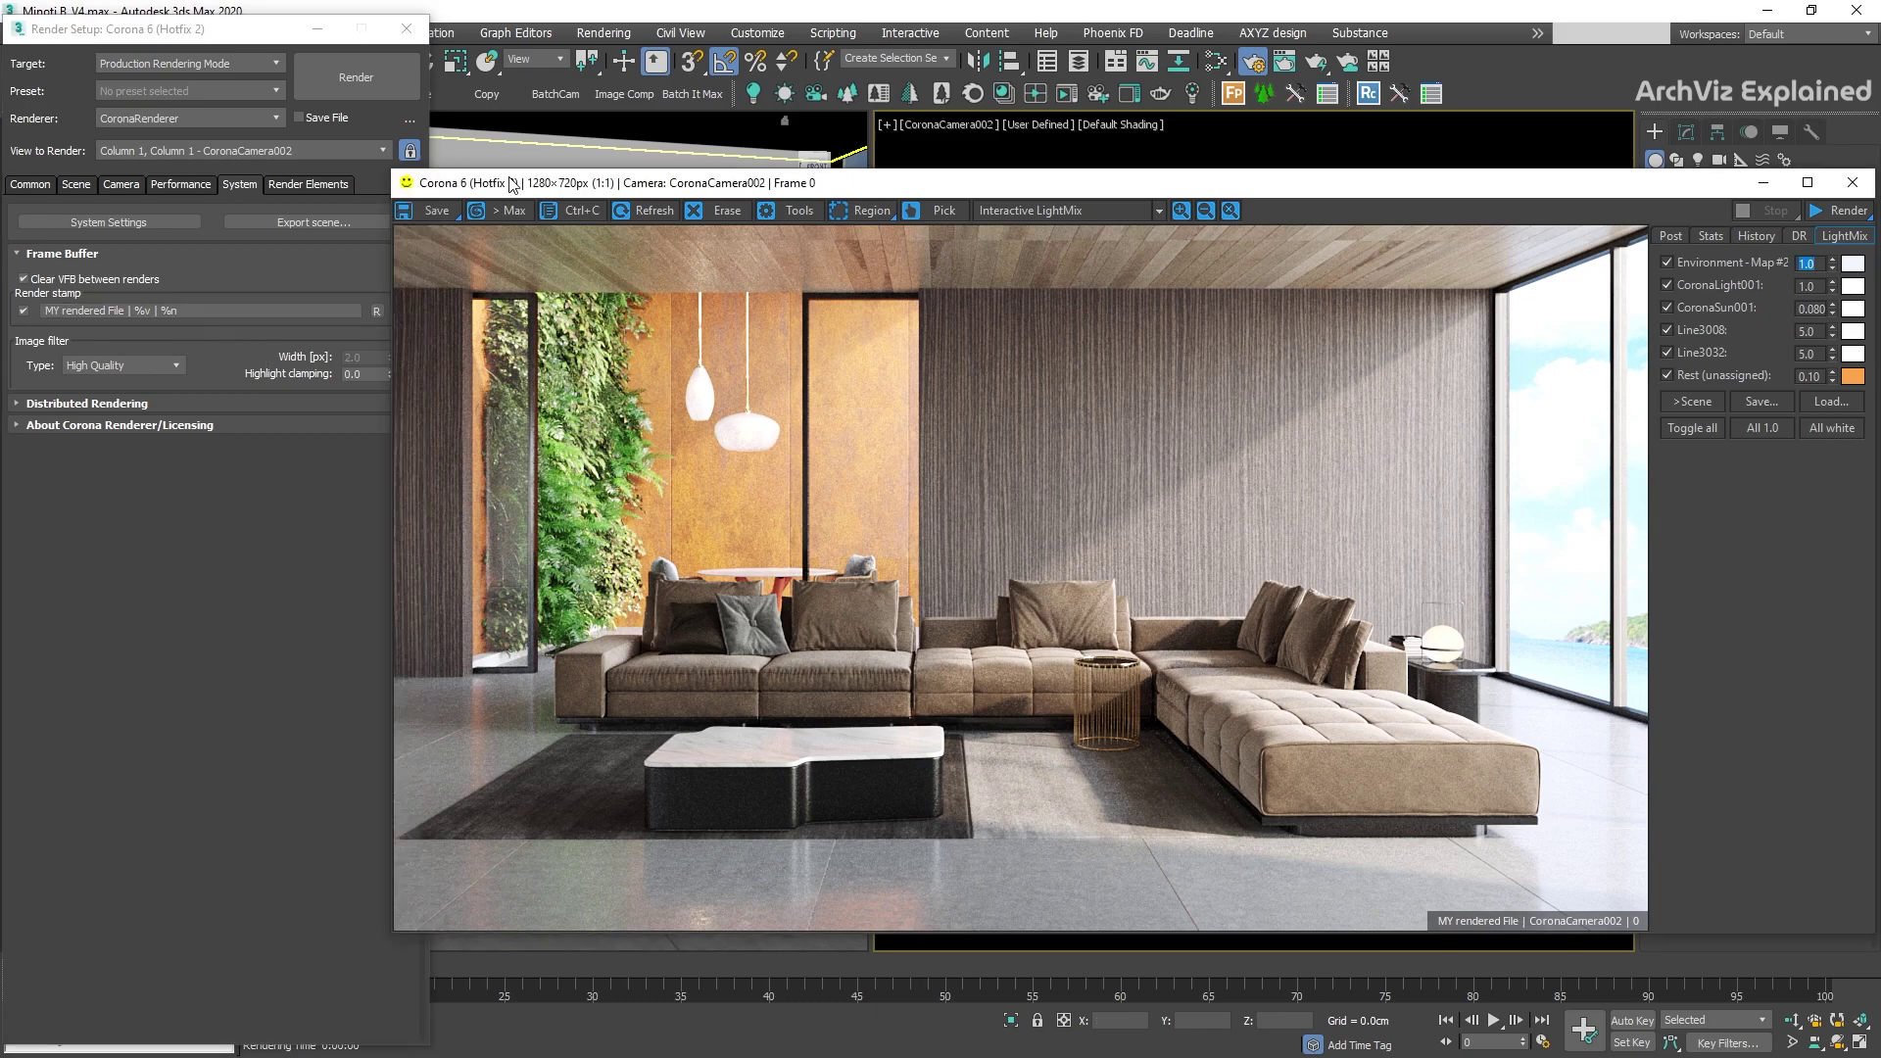